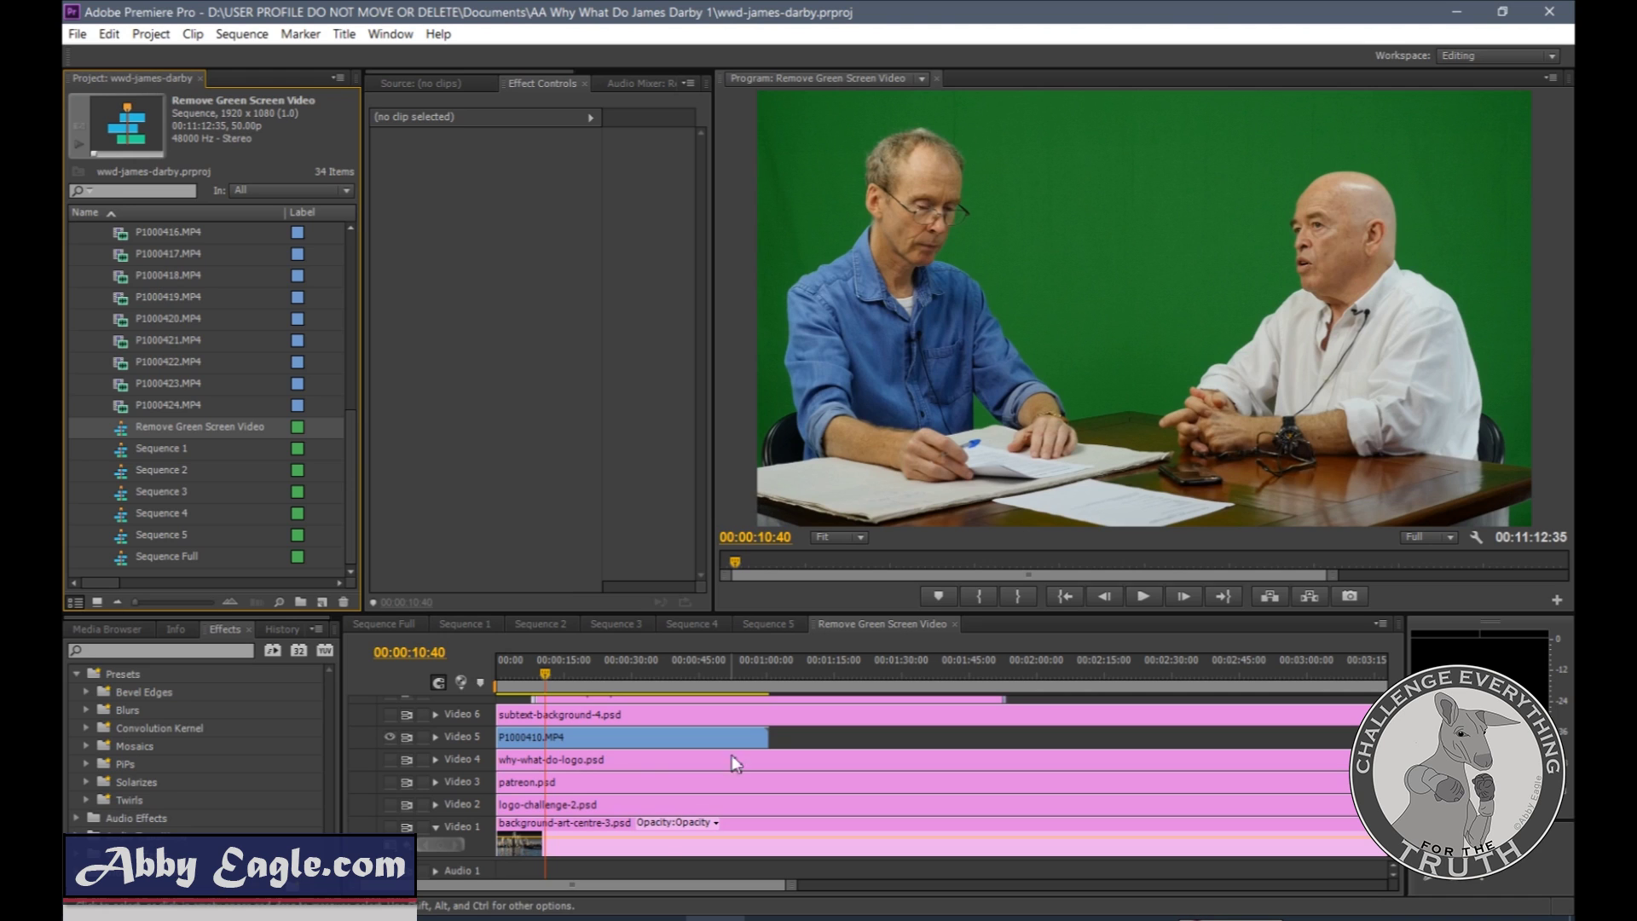
Step: Apply Ultra Key from Video Effects > Keying to the P1000410.MP4 clip on Video 5
{"action": "left_click", "coordinate": [603, 739]}
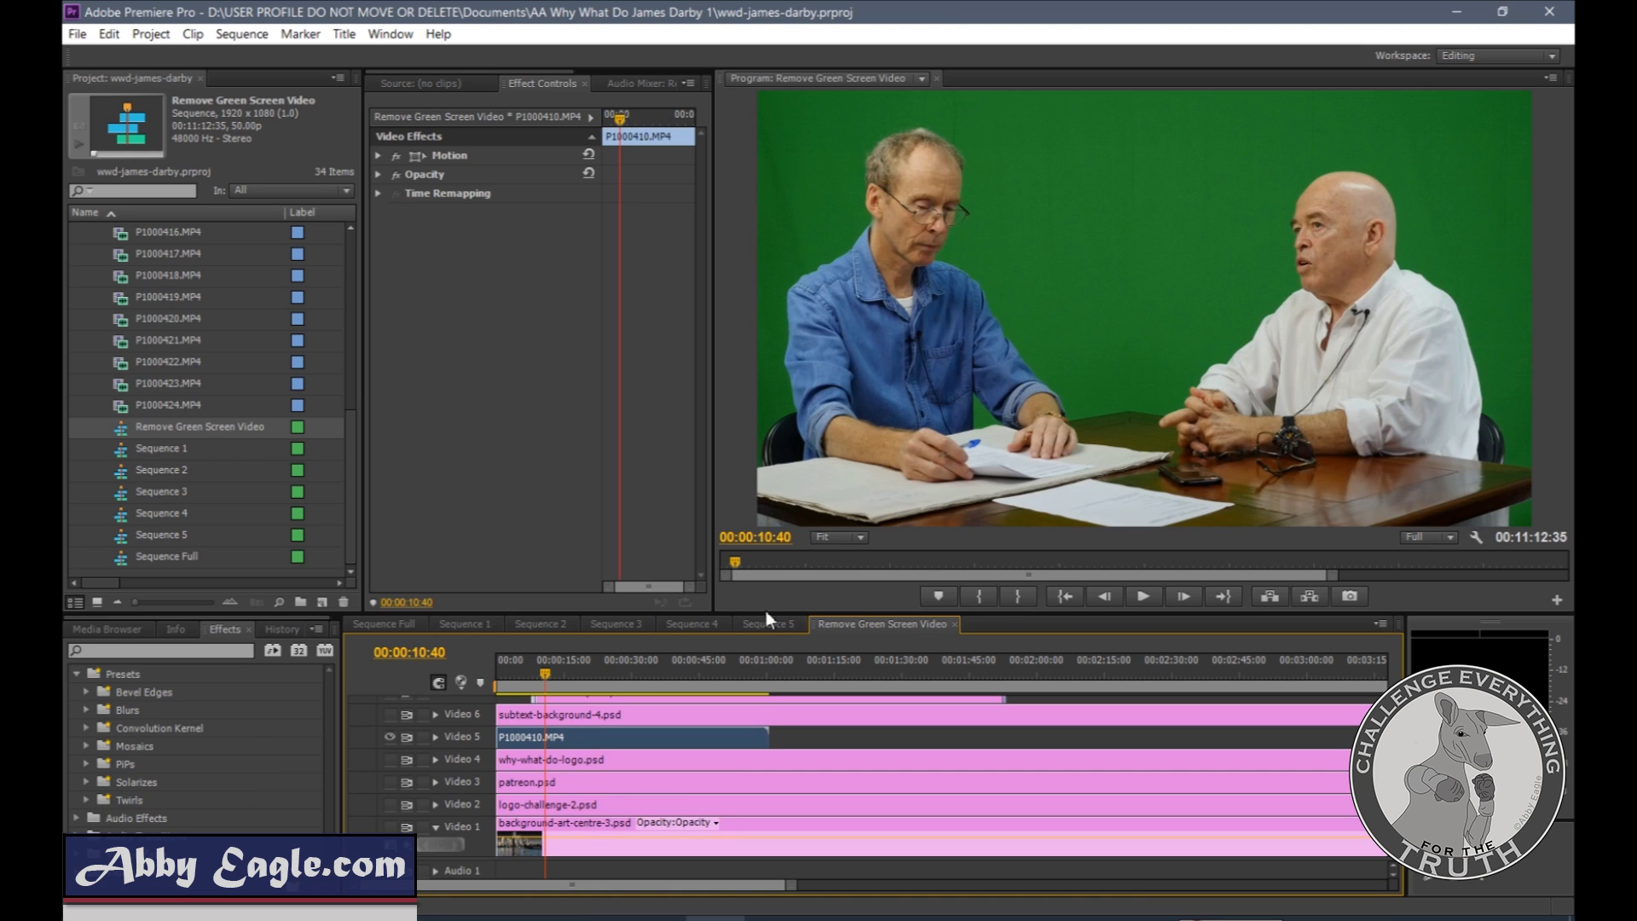
{"action": "left_click_drag", "start_coordinate": [766, 608], "coordinate": [768, 459]}
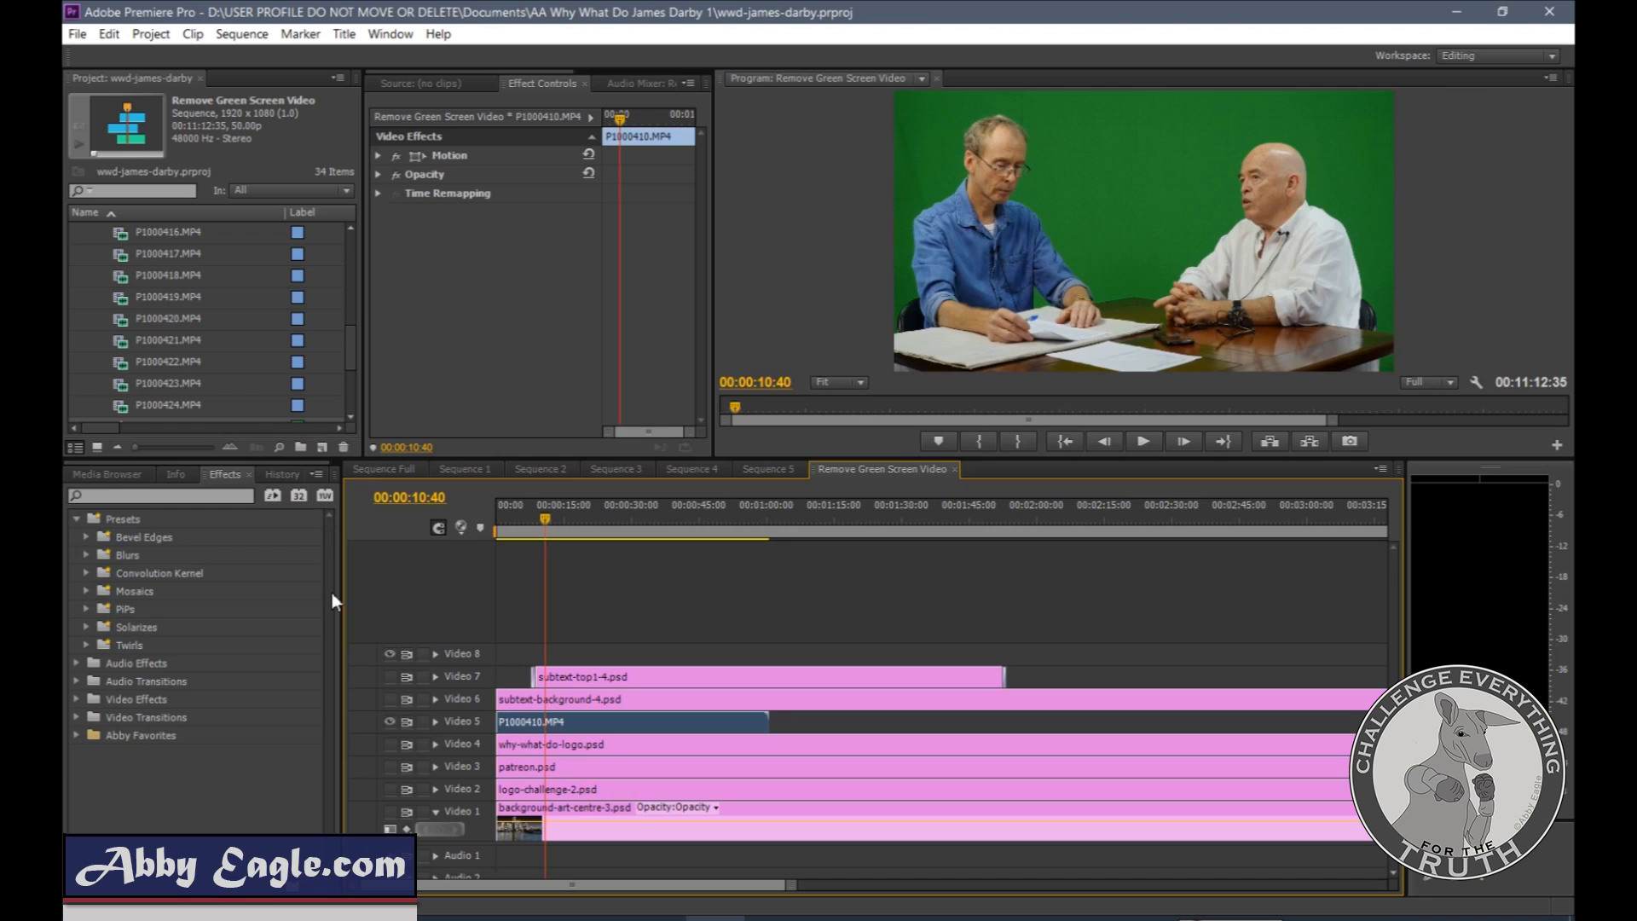
{"action": "left_click", "coordinate": [75, 698]}
{"action": "left_click_drag", "start_coordinate": [328, 690], "coordinate": [317, 740]}
{"action": "left_click", "coordinate": [88, 749]}
{"action": "left_click_drag", "start_coordinate": [329, 669], "coordinate": [319, 769]}
{"action": "left_click", "coordinate": [160, 785]}
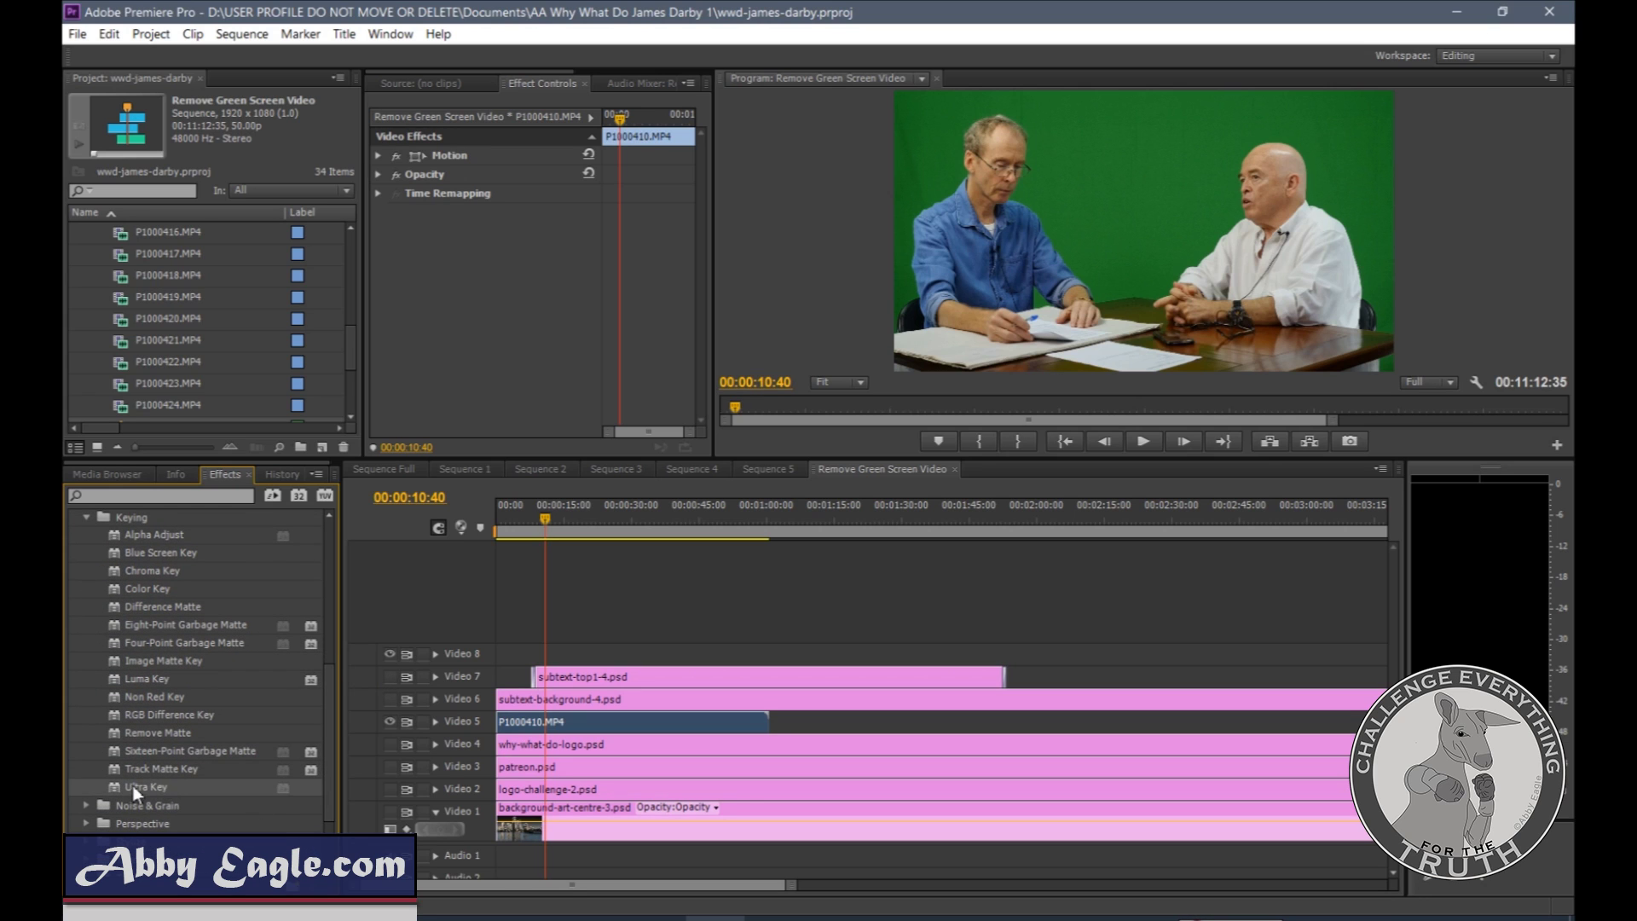
{"action": "left_click_drag", "start_coordinate": [121, 785], "coordinate": [614, 730]}
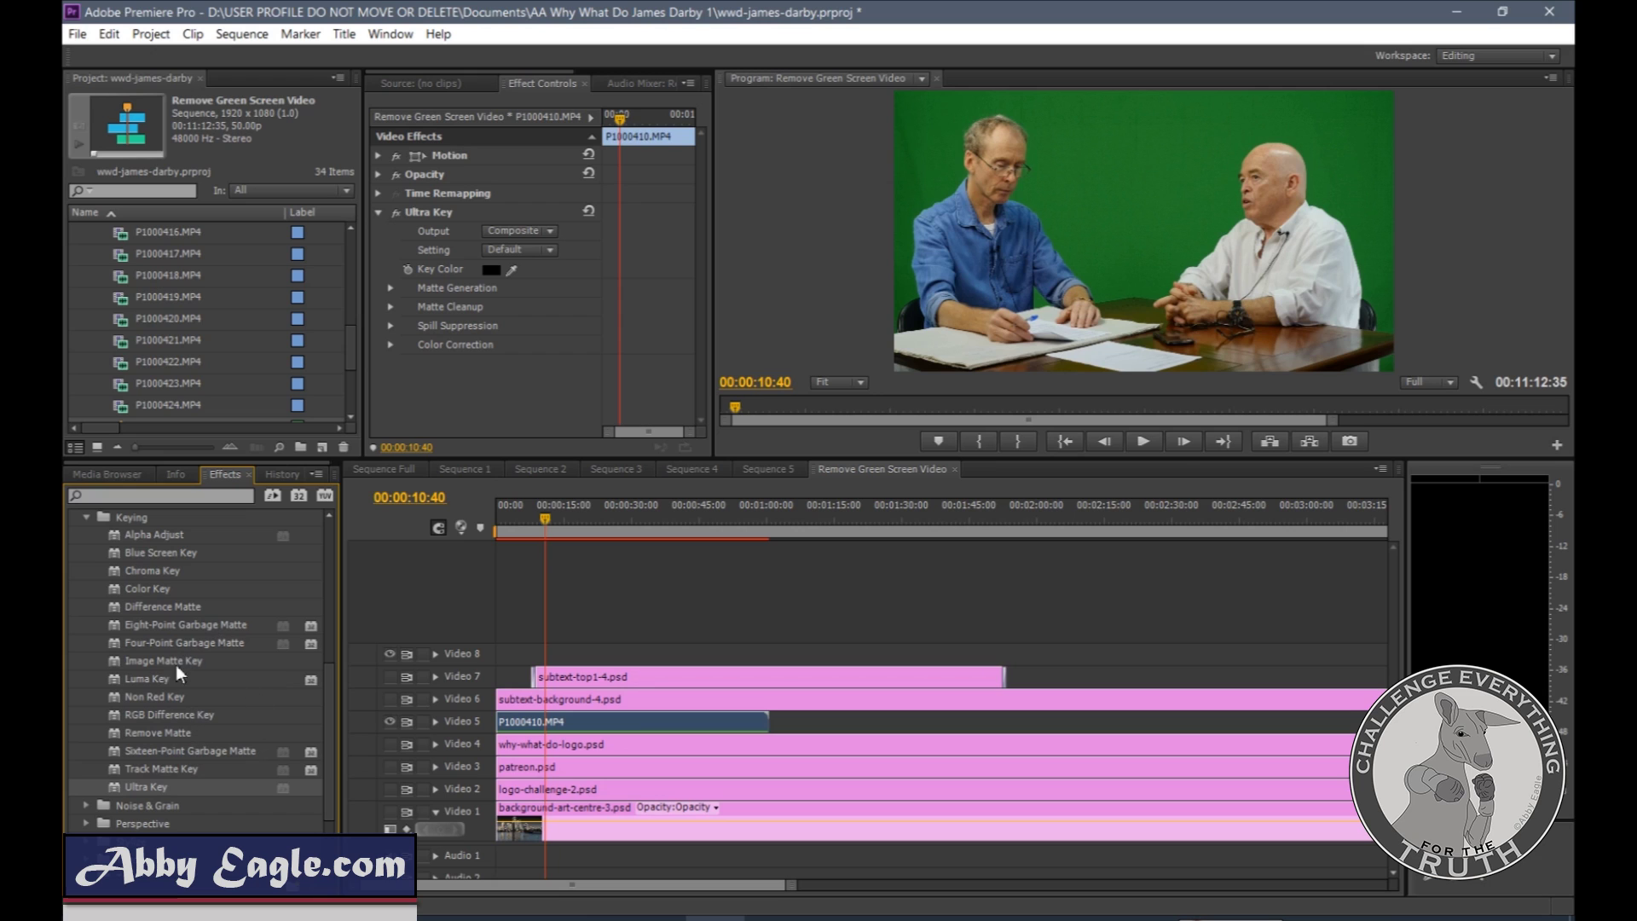
Step: Apply Sixteen-Point Garbage Matte to P1000410.MP4 and display its vertex handles
{"action": "left_click", "coordinate": [115, 751]}
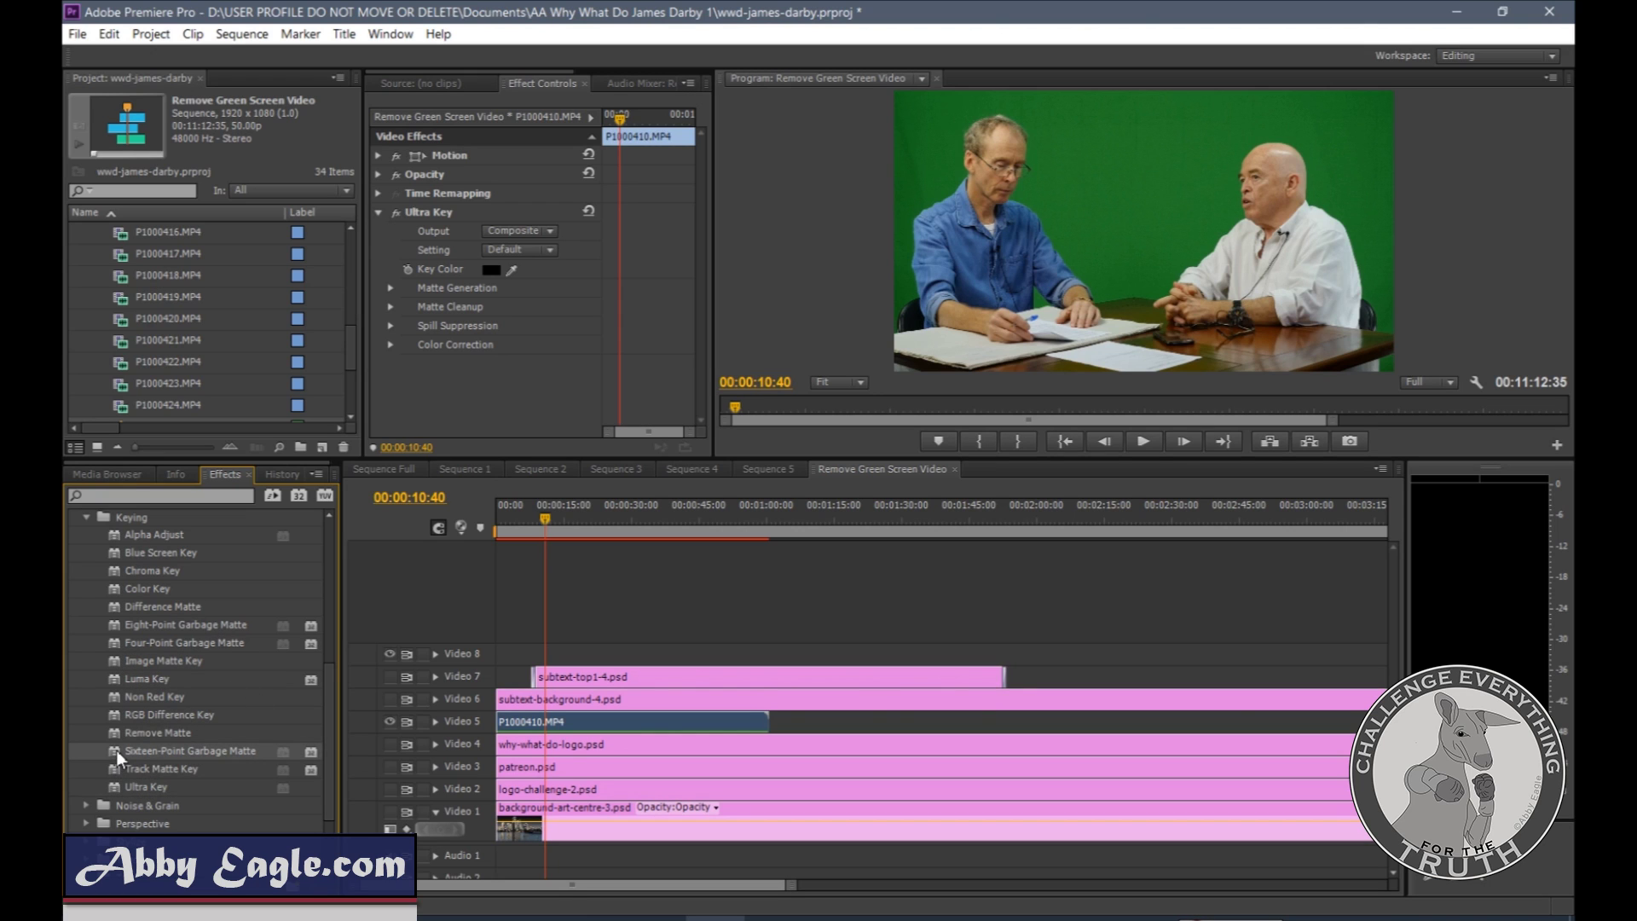
{"action": "left_click_drag", "start_coordinate": [116, 750], "coordinate": [580, 723]}
{"action": "left_click", "coordinate": [485, 365]}
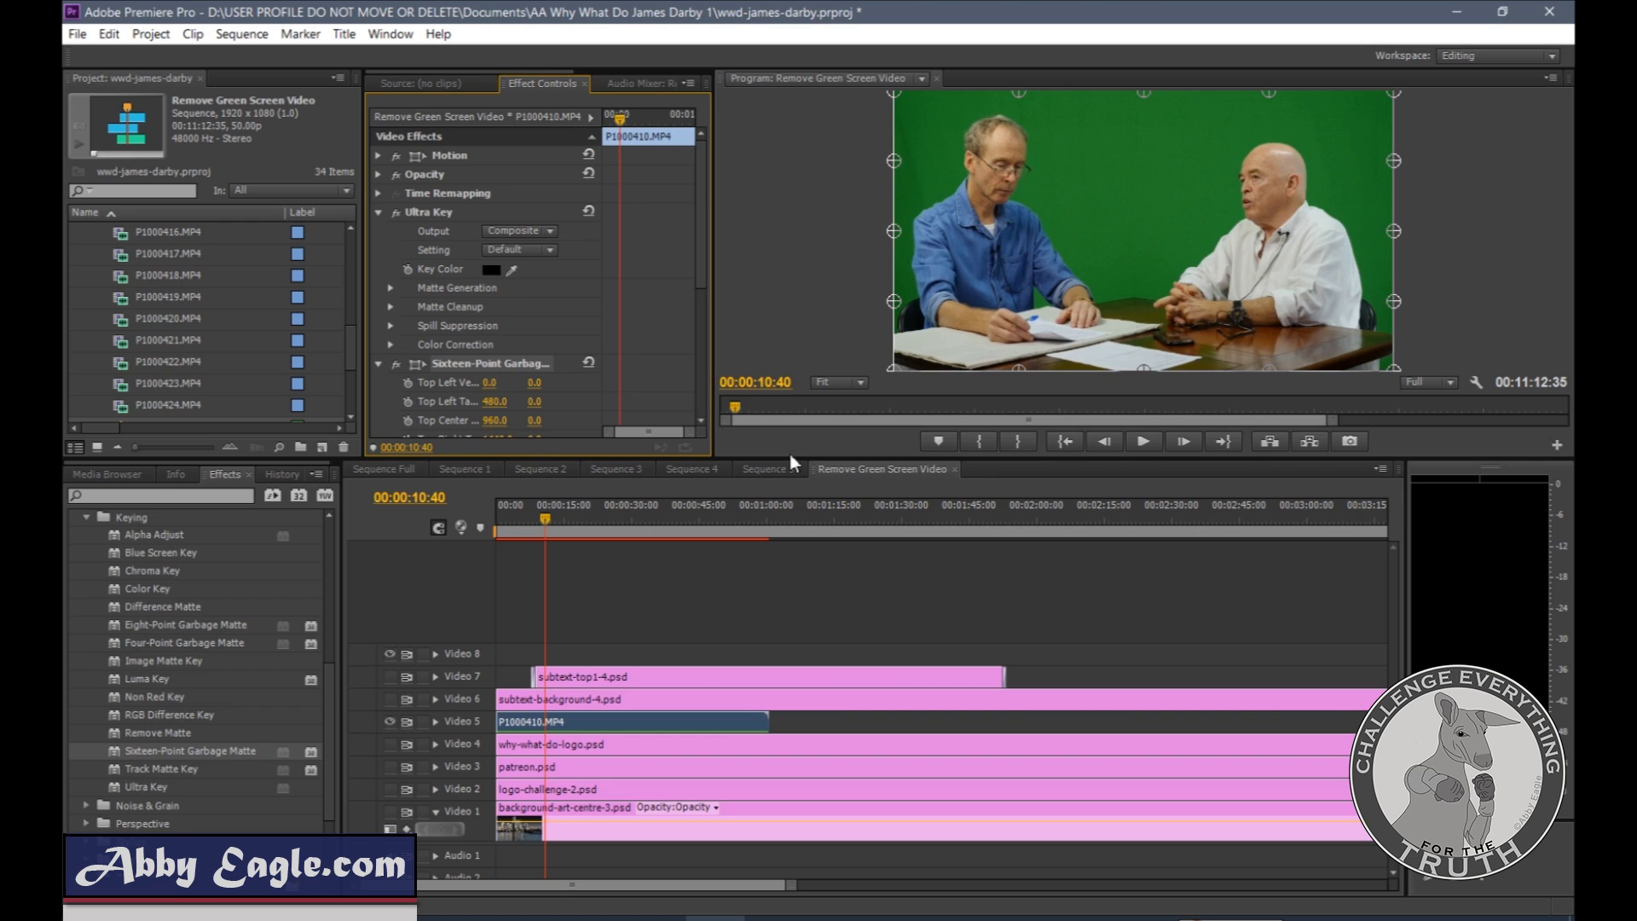
Step: Adjust the matte's left and top-left vertices, leaving the top-left at -6.8, -40.5
{"action": "left_click_drag", "start_coordinate": [790, 457], "coordinate": [785, 607]}
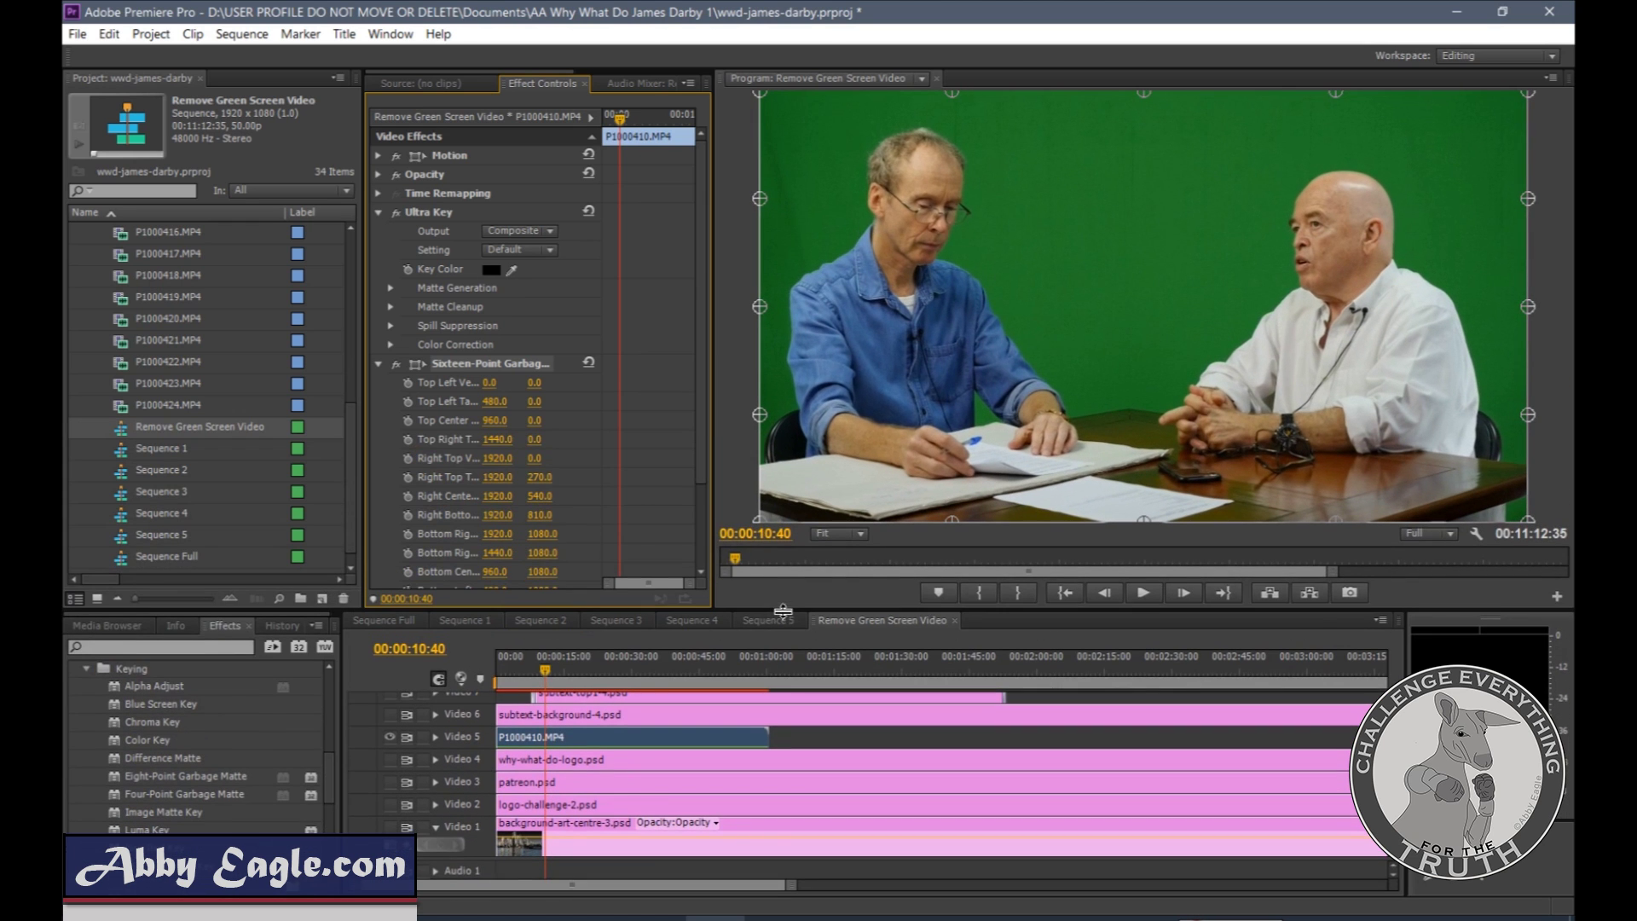
{"action": "left_click_drag", "start_coordinate": [762, 100], "coordinate": [800, 150]}
{"action": "left_click_drag", "start_coordinate": [764, 205], "coordinate": [807, 129]}
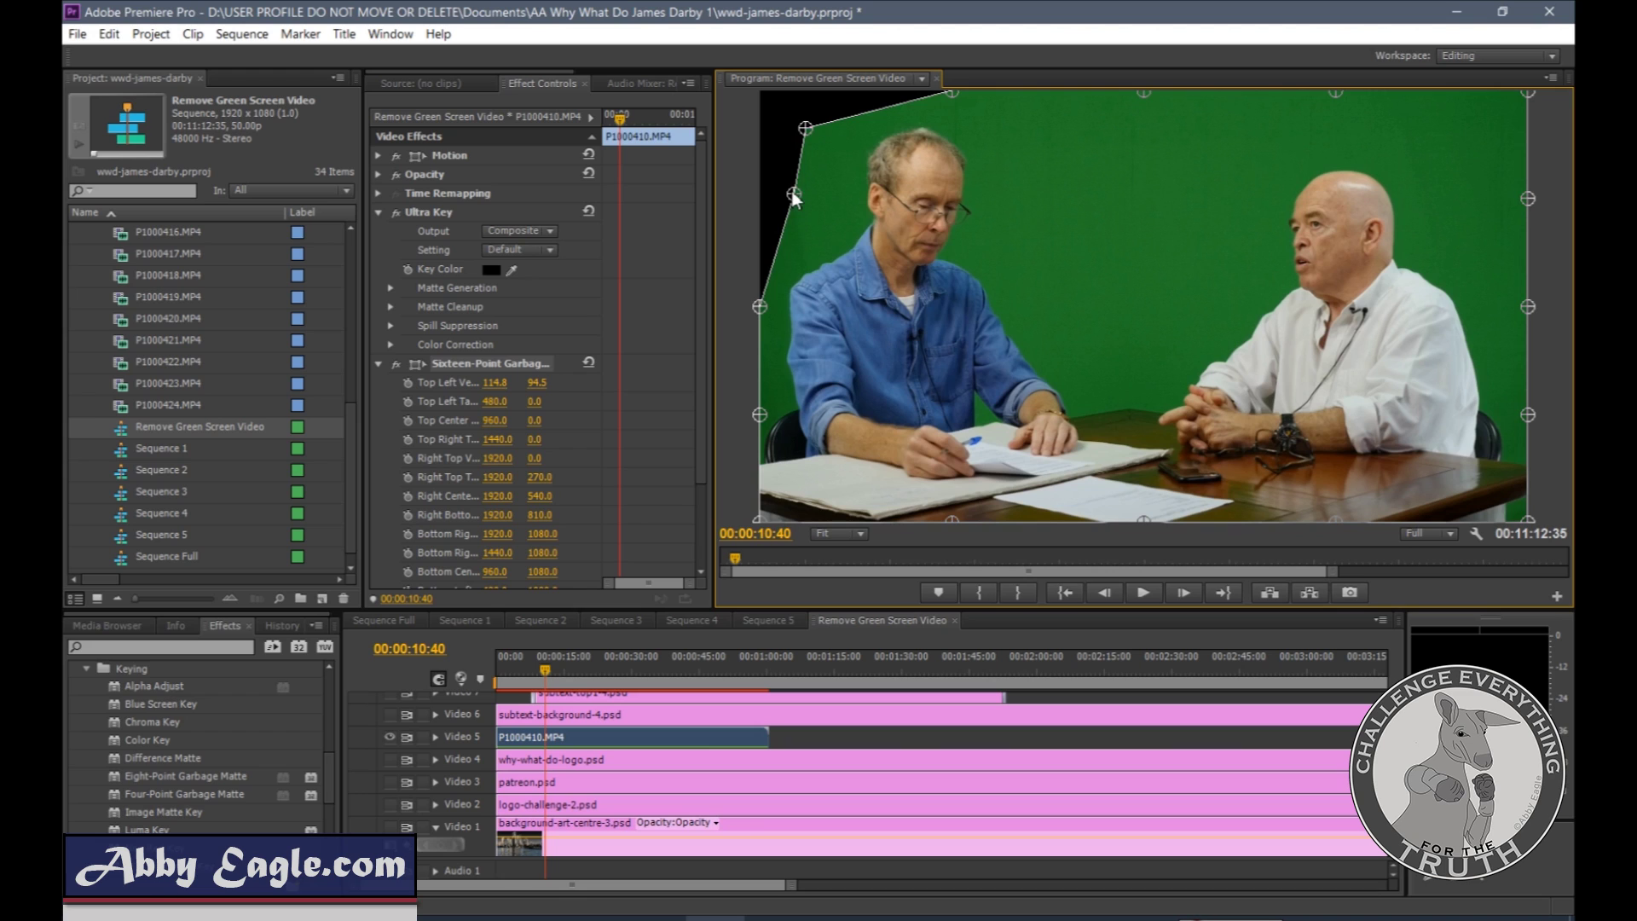
{"action": "left_click_drag", "start_coordinate": [794, 197], "coordinate": [758, 187]}
{"action": "left_click_drag", "start_coordinate": [804, 128], "coordinate": [757, 75]}
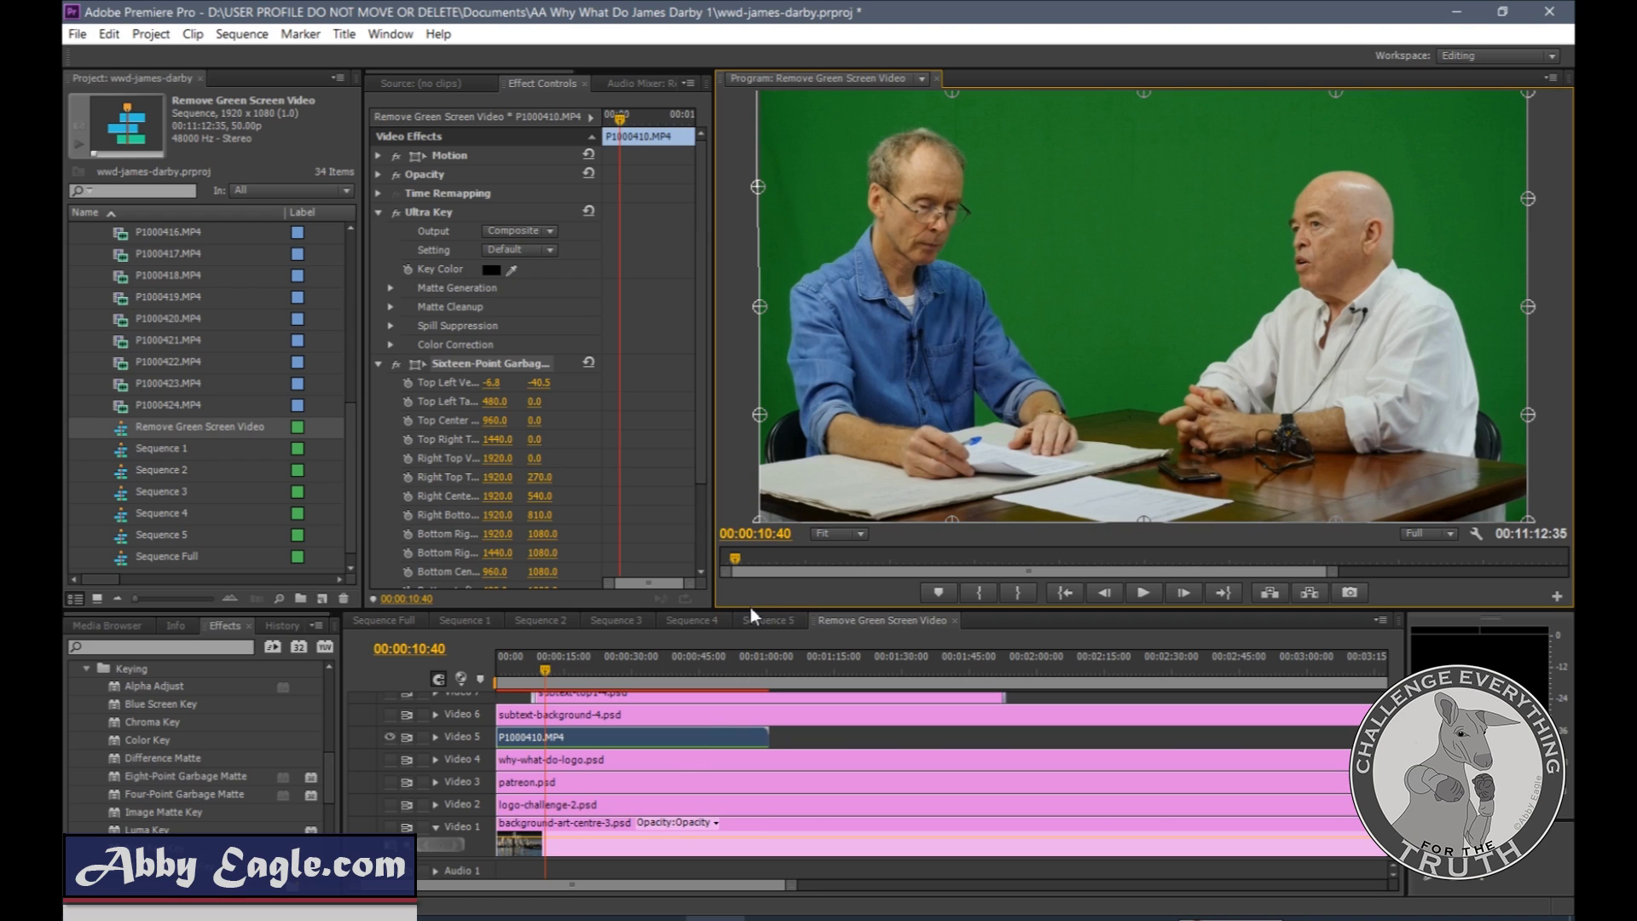
Step: Expand Ultra Key's Matte Generation and sample the green backdrop as the Key Color
{"action": "left_click", "coordinate": [380, 365]}
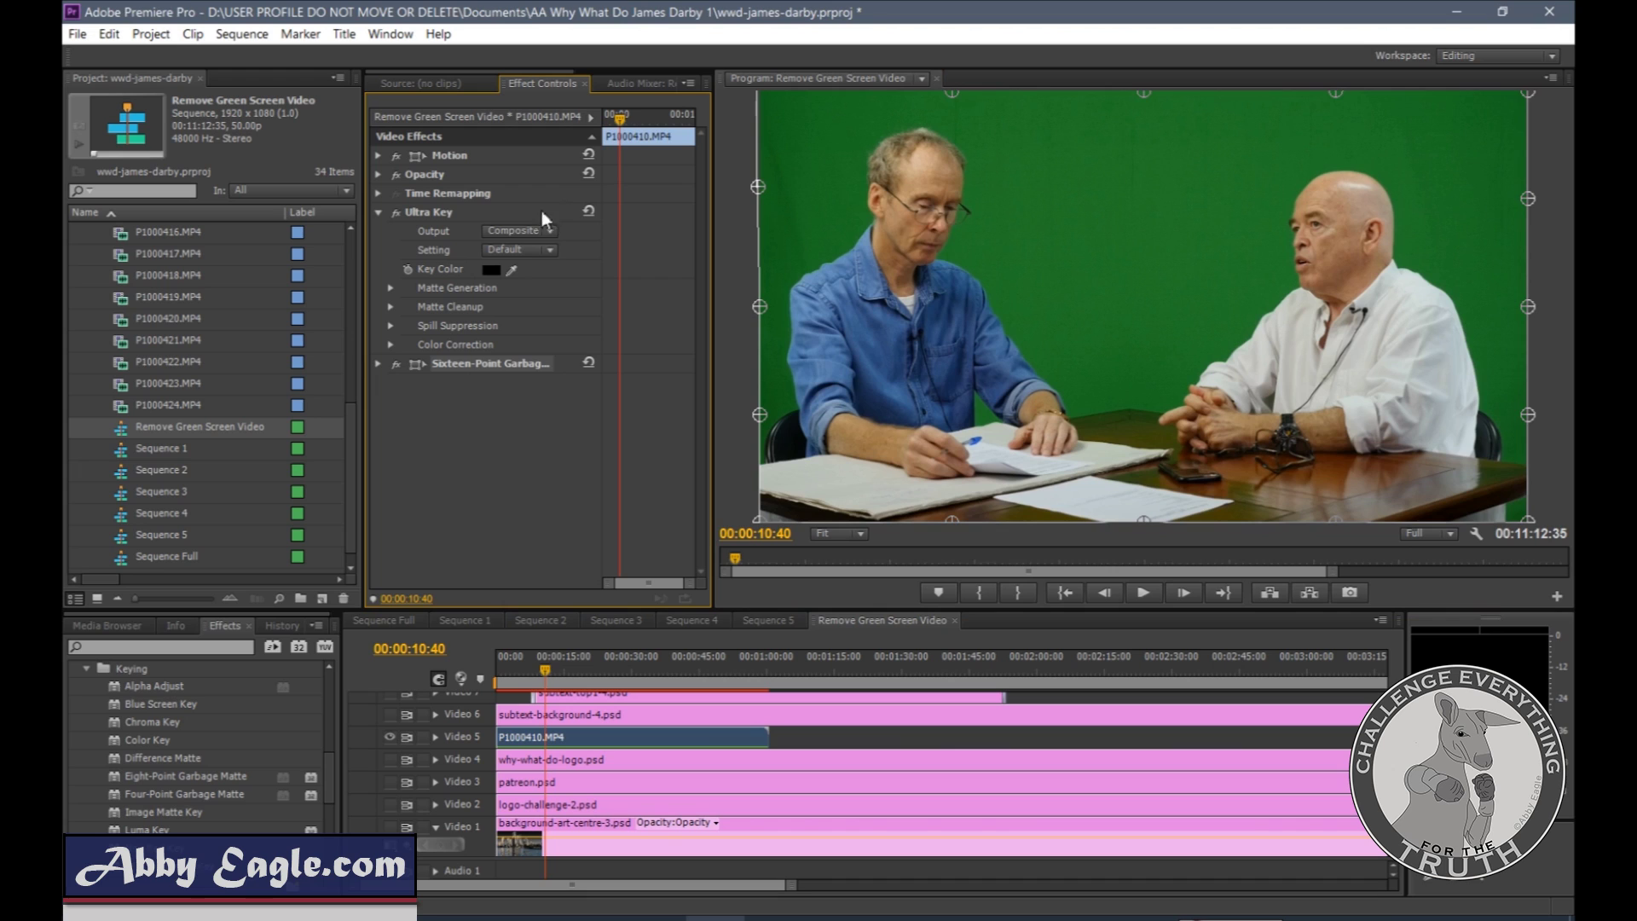
{"action": "left_click", "coordinate": [443, 210]}
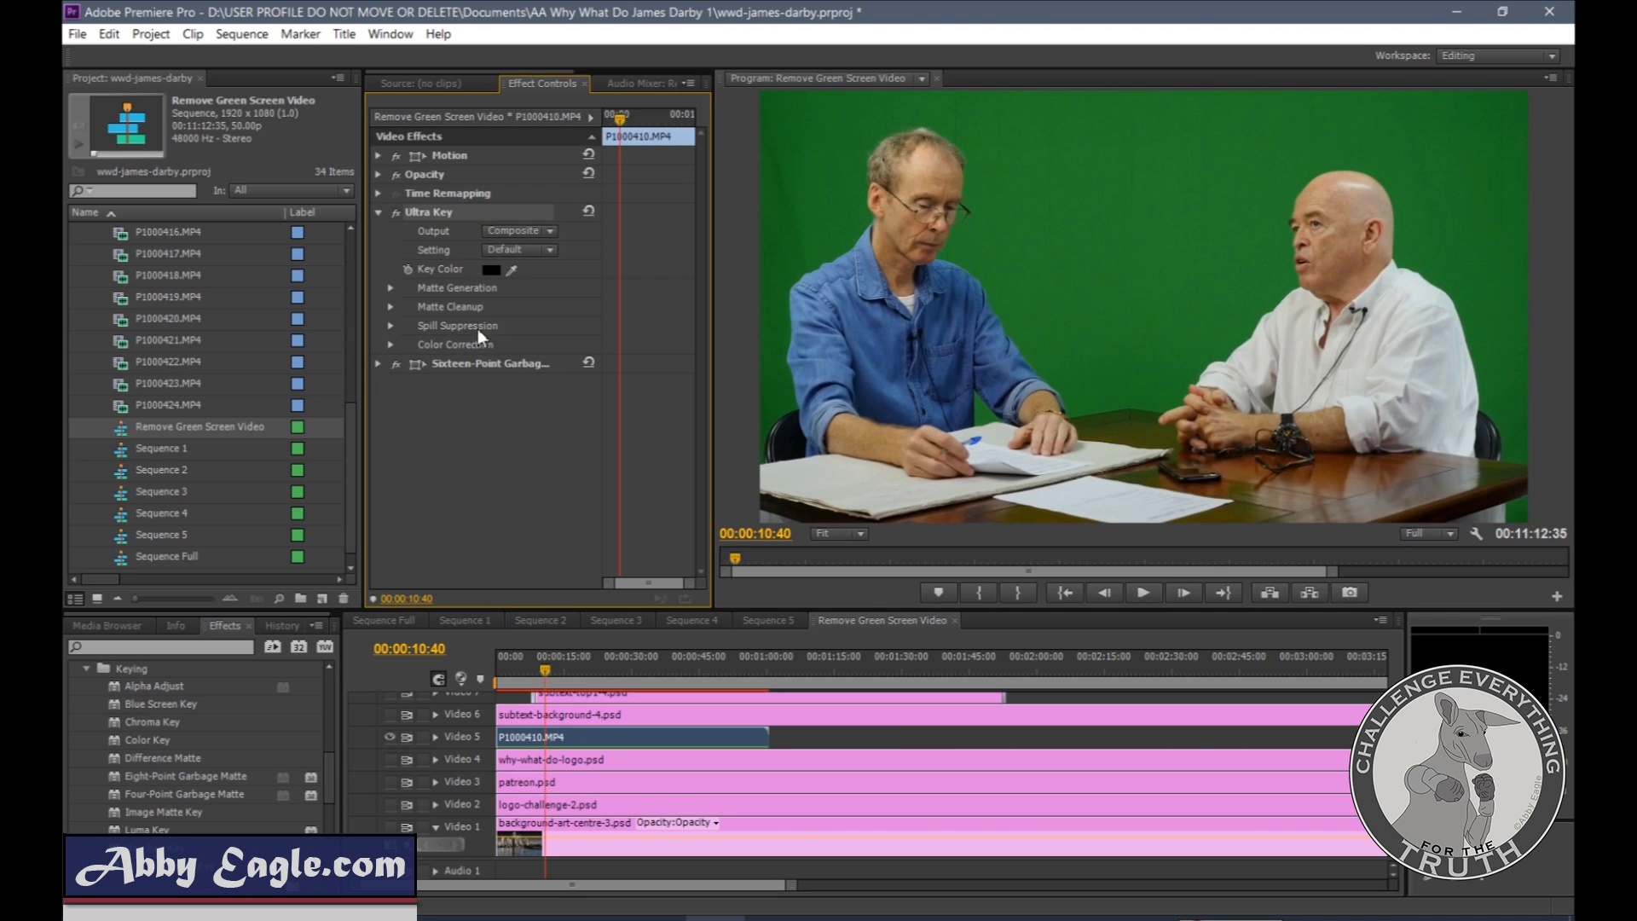
{"action": "left_click", "coordinate": [389, 287]}
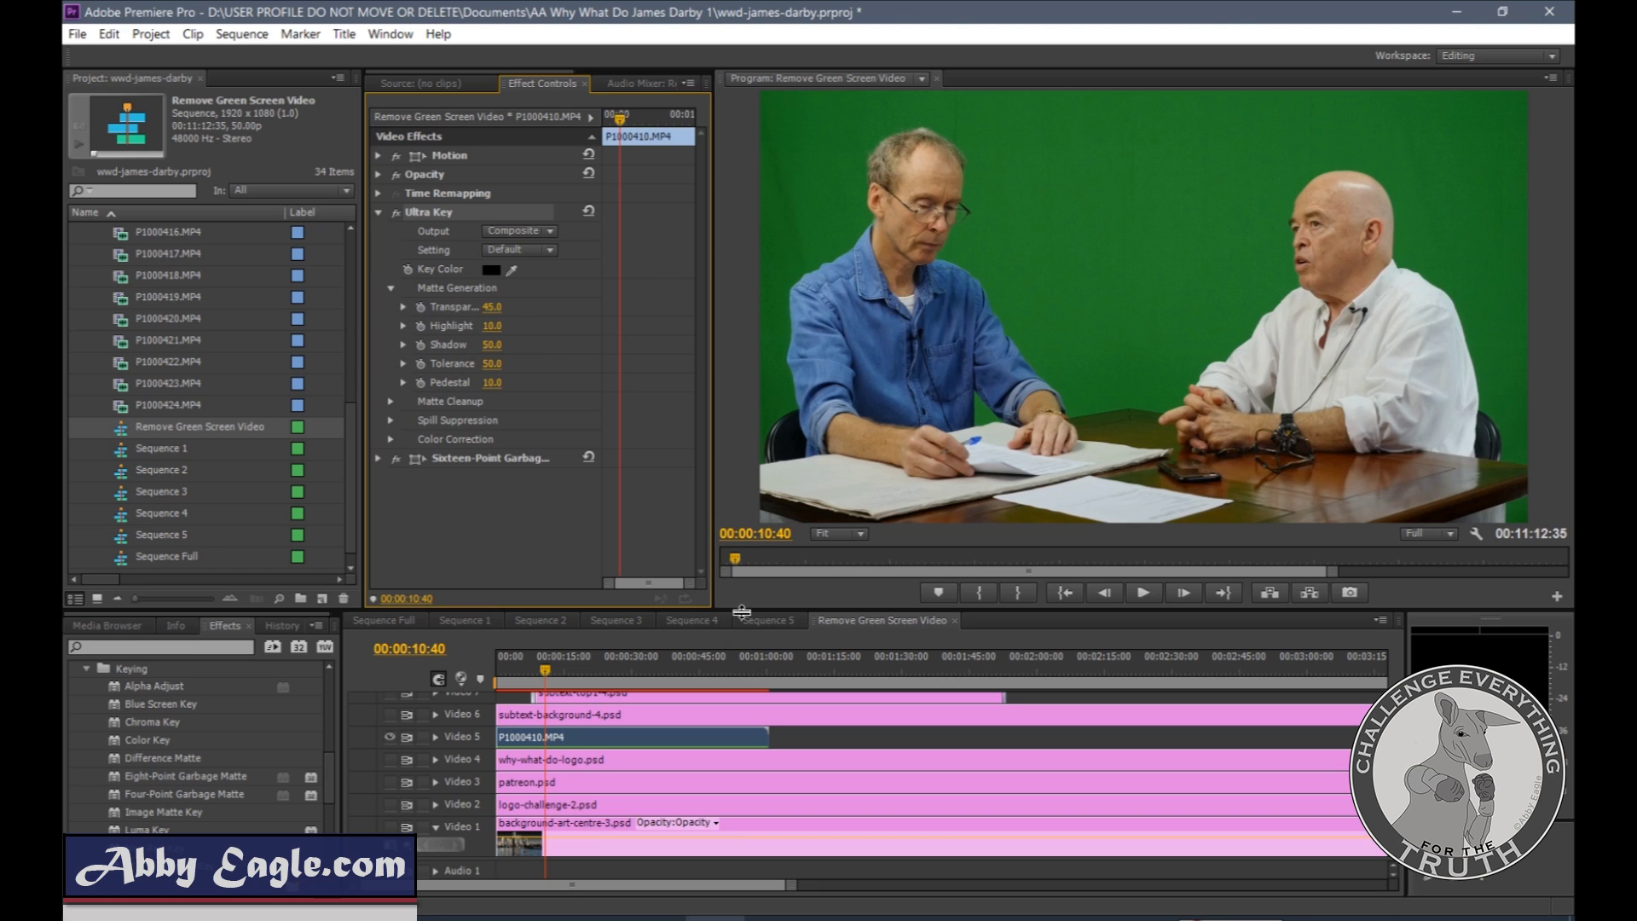
{"action": "left_click_drag", "start_coordinate": [739, 612], "coordinate": [750, 682]}
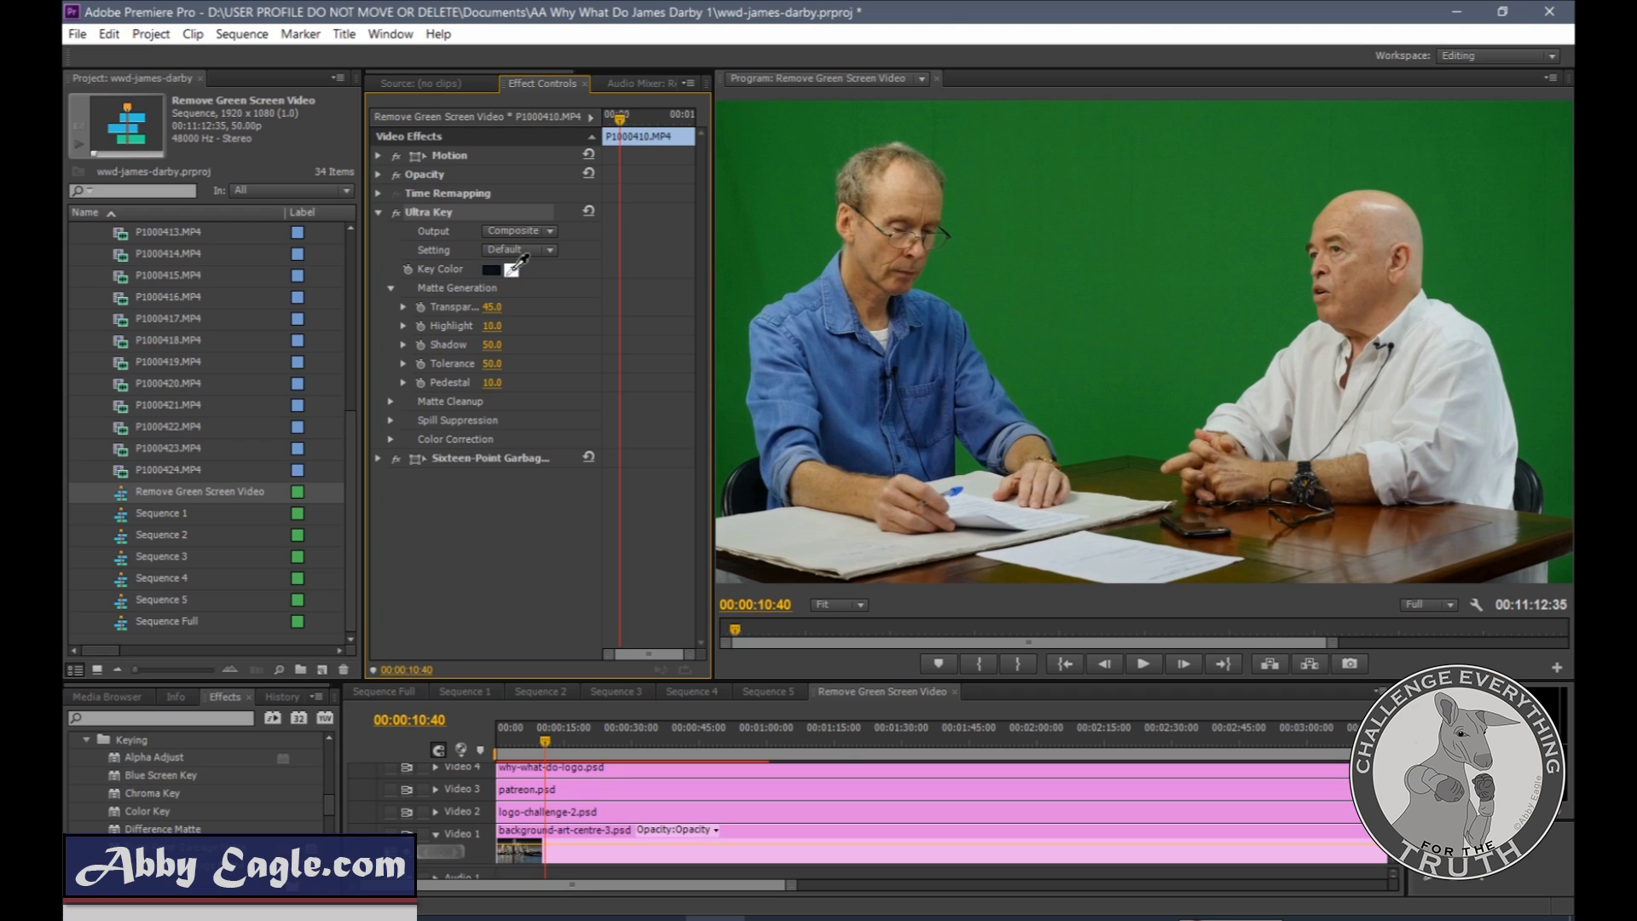
{"action": "left_click_drag", "start_coordinate": [517, 261], "coordinate": [1127, 278]}
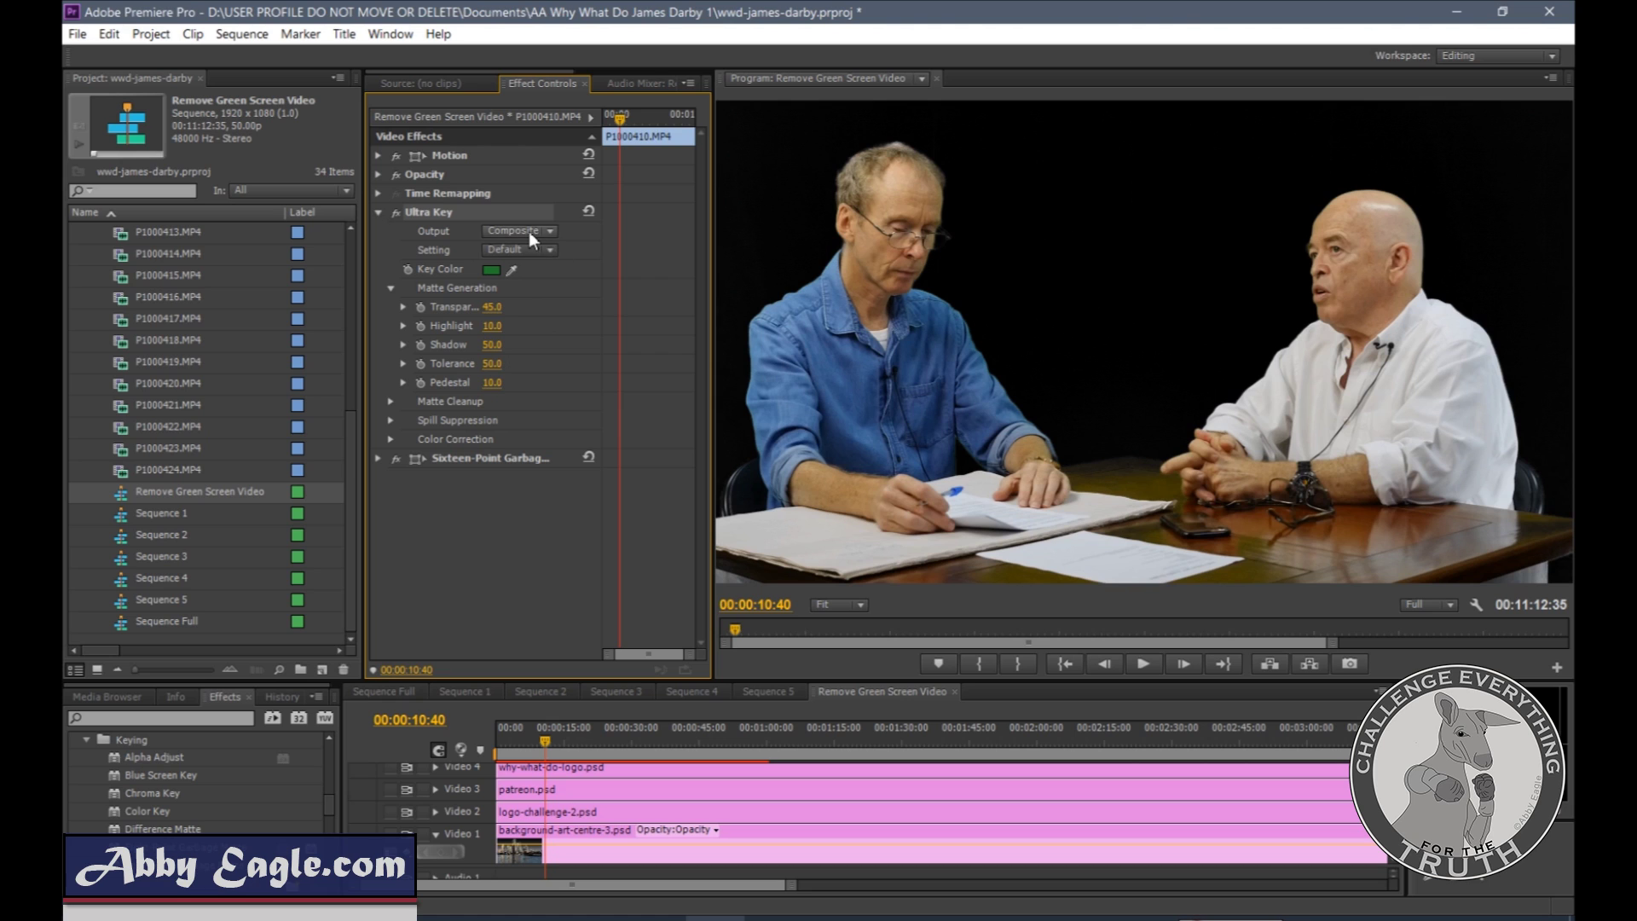
Step: Set Ultra Key Output to Alpha Channel and resample the Key Color from the green backdrop
{"action": "left_click", "coordinate": [556, 231]}
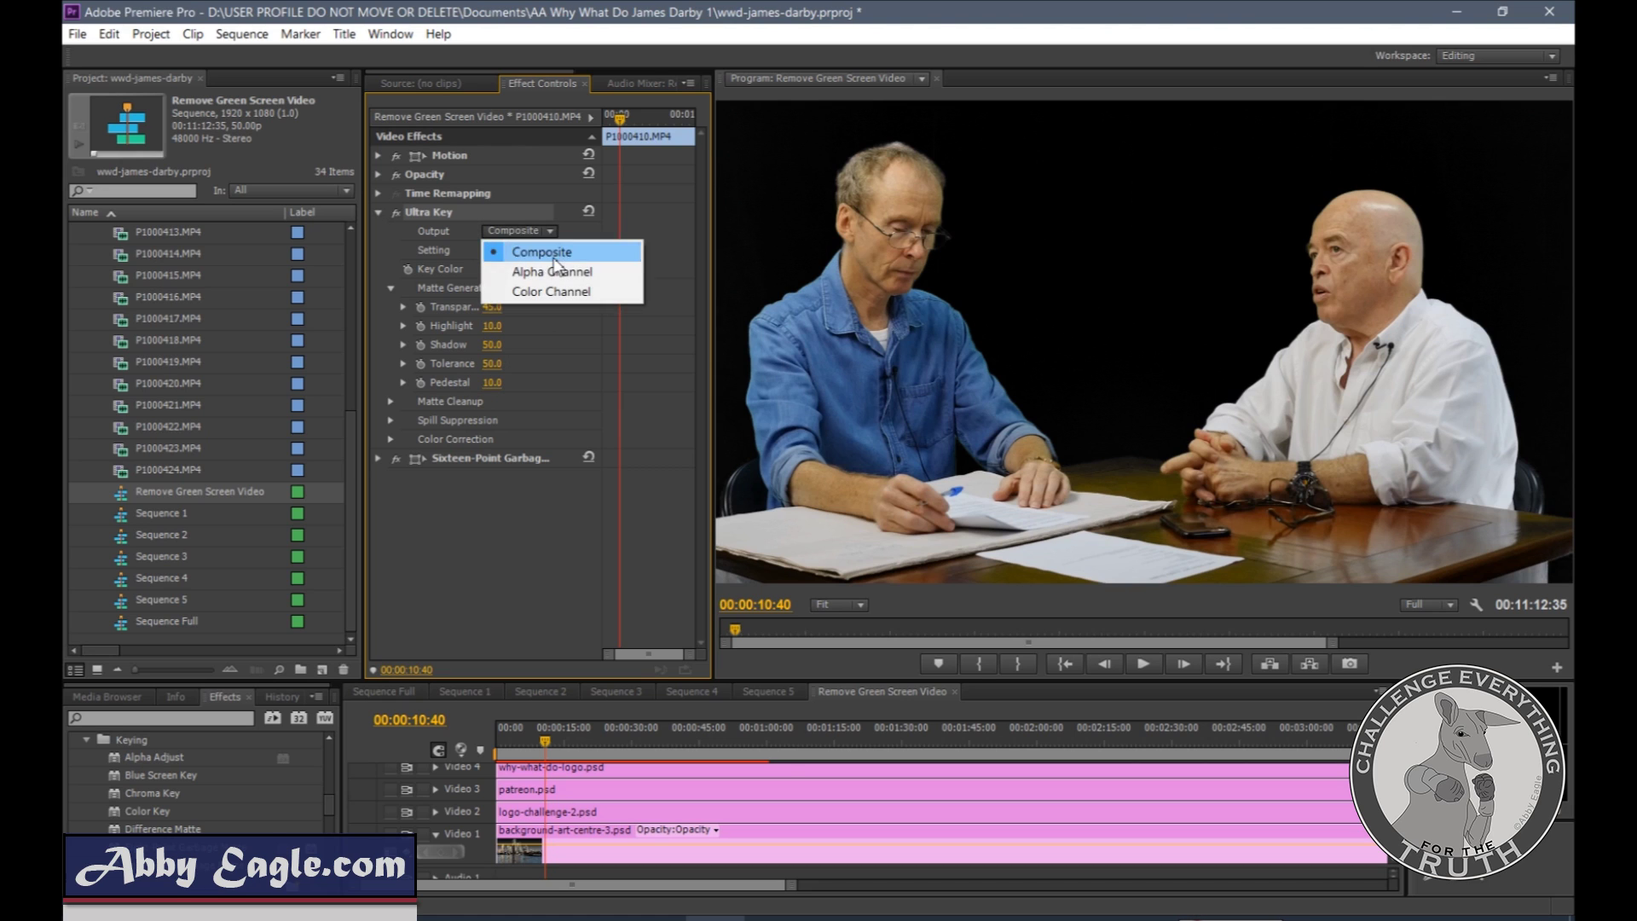
{"action": "left_click", "coordinate": [552, 267]}
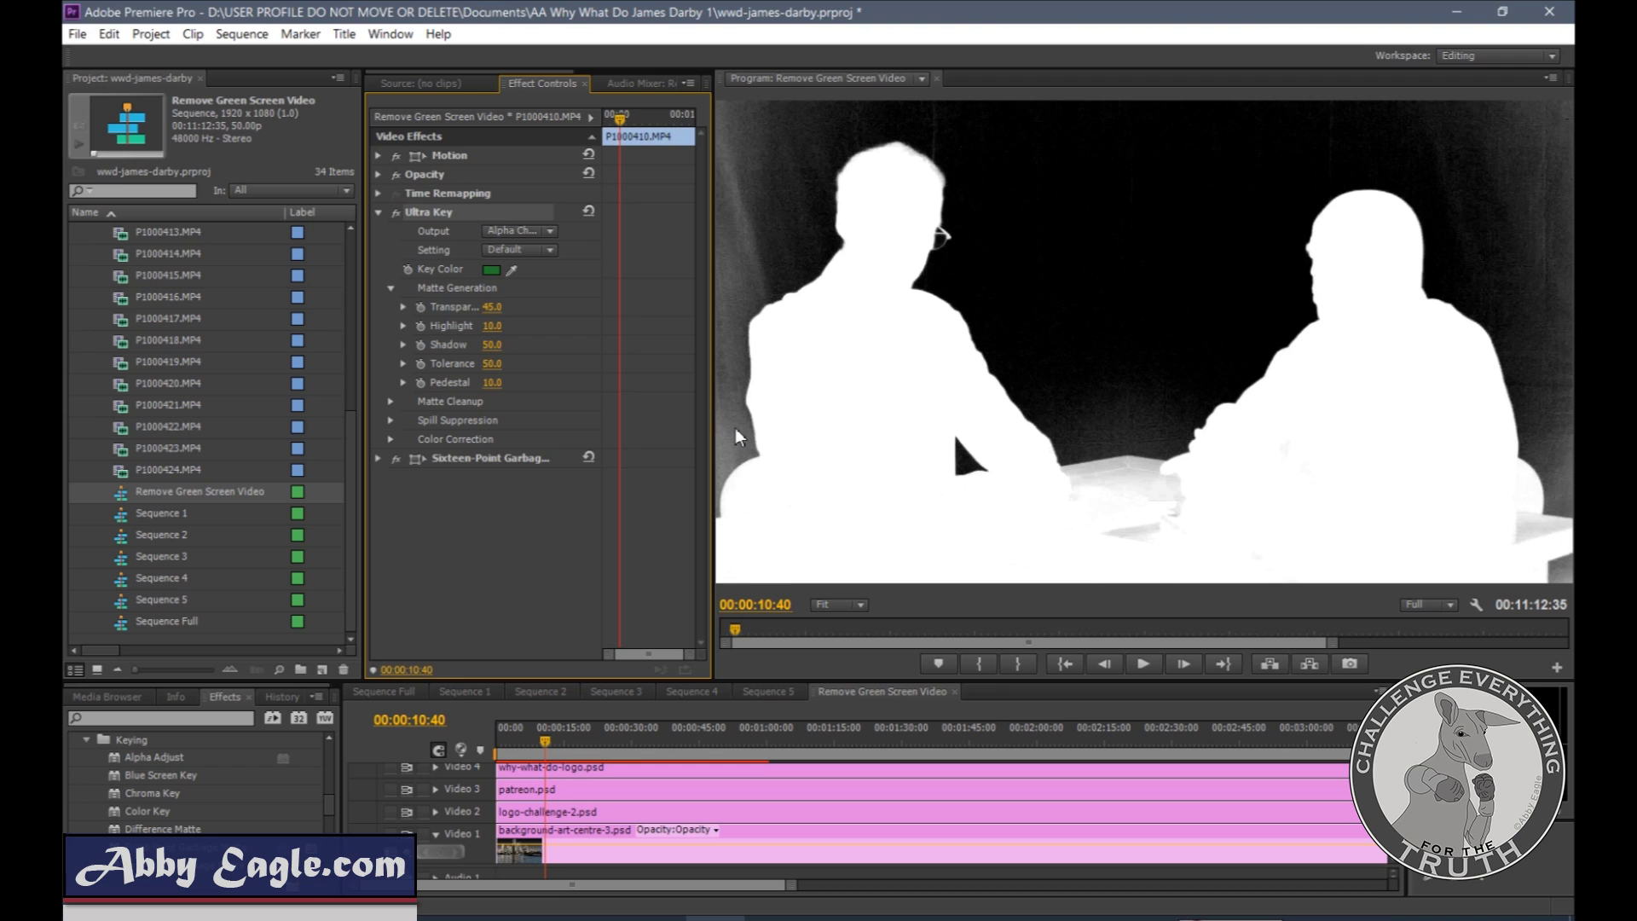
{"action": "left_click", "coordinate": [518, 267]}
{"action": "left_click_drag", "start_coordinate": [518, 266], "coordinate": [755, 254]}
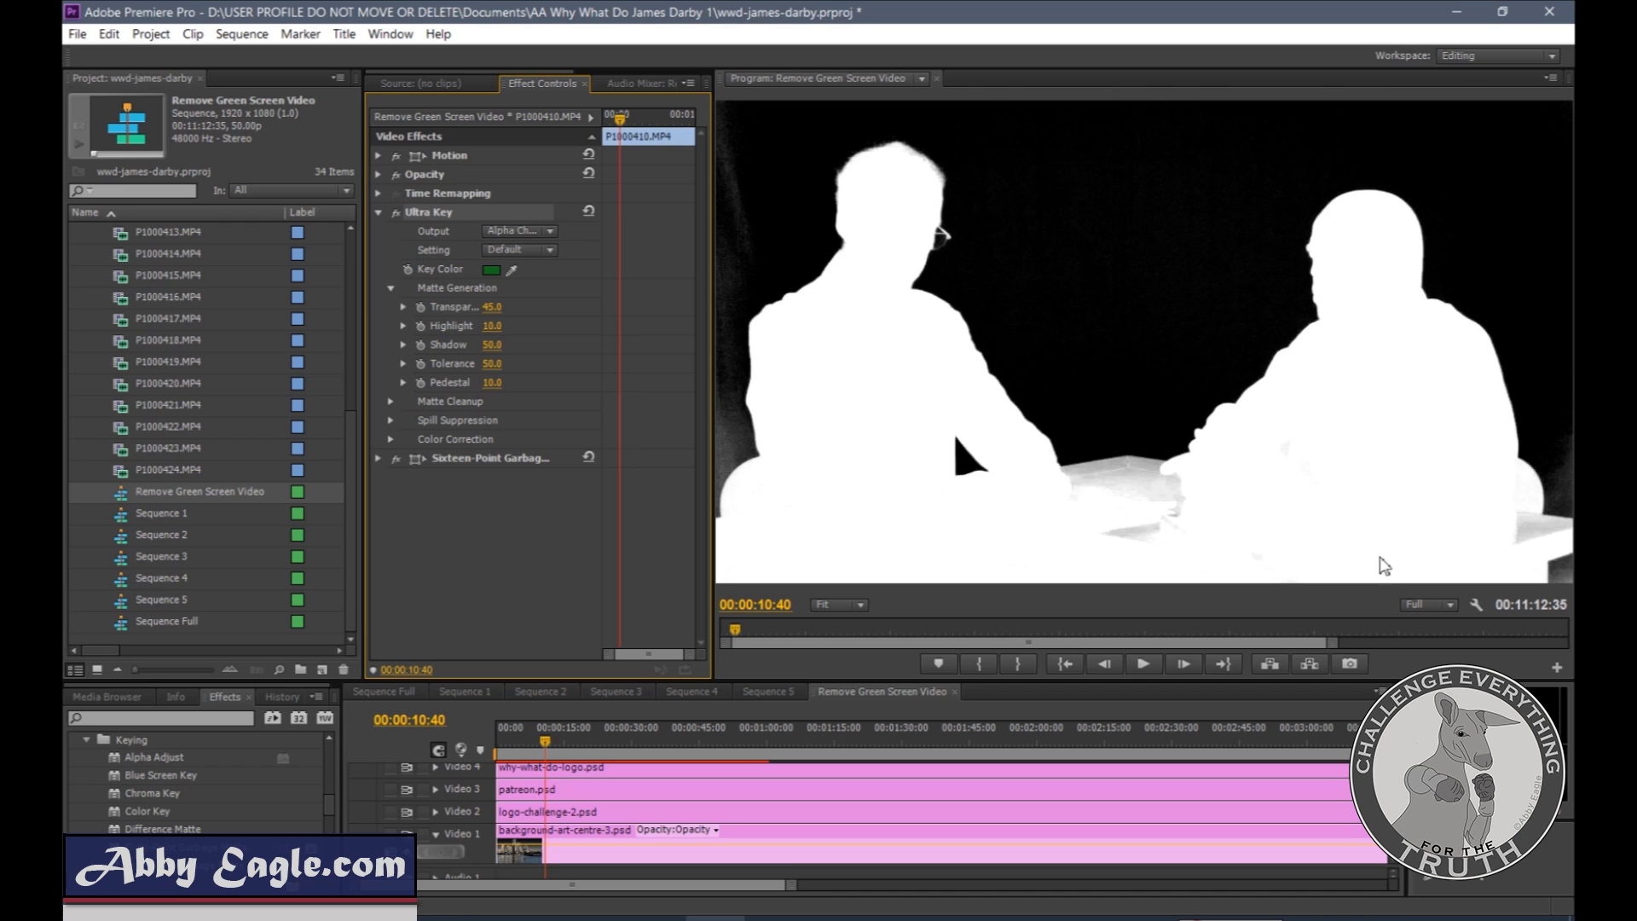
{"action": "left_click", "coordinate": [515, 269]}
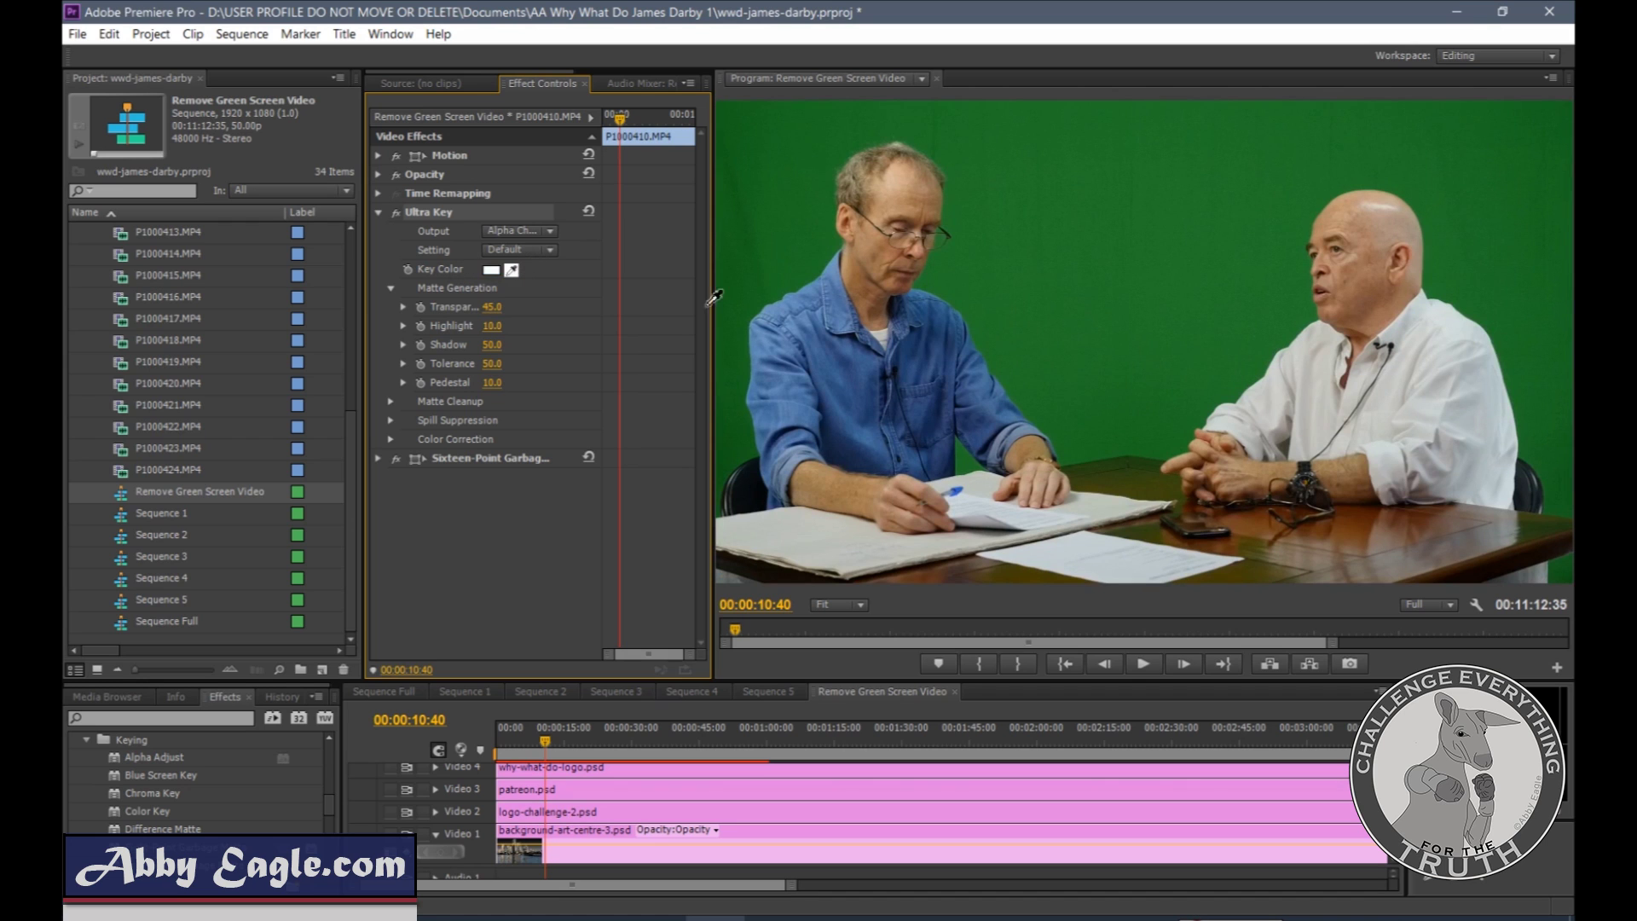
{"action": "left_click", "coordinate": [729, 458]}
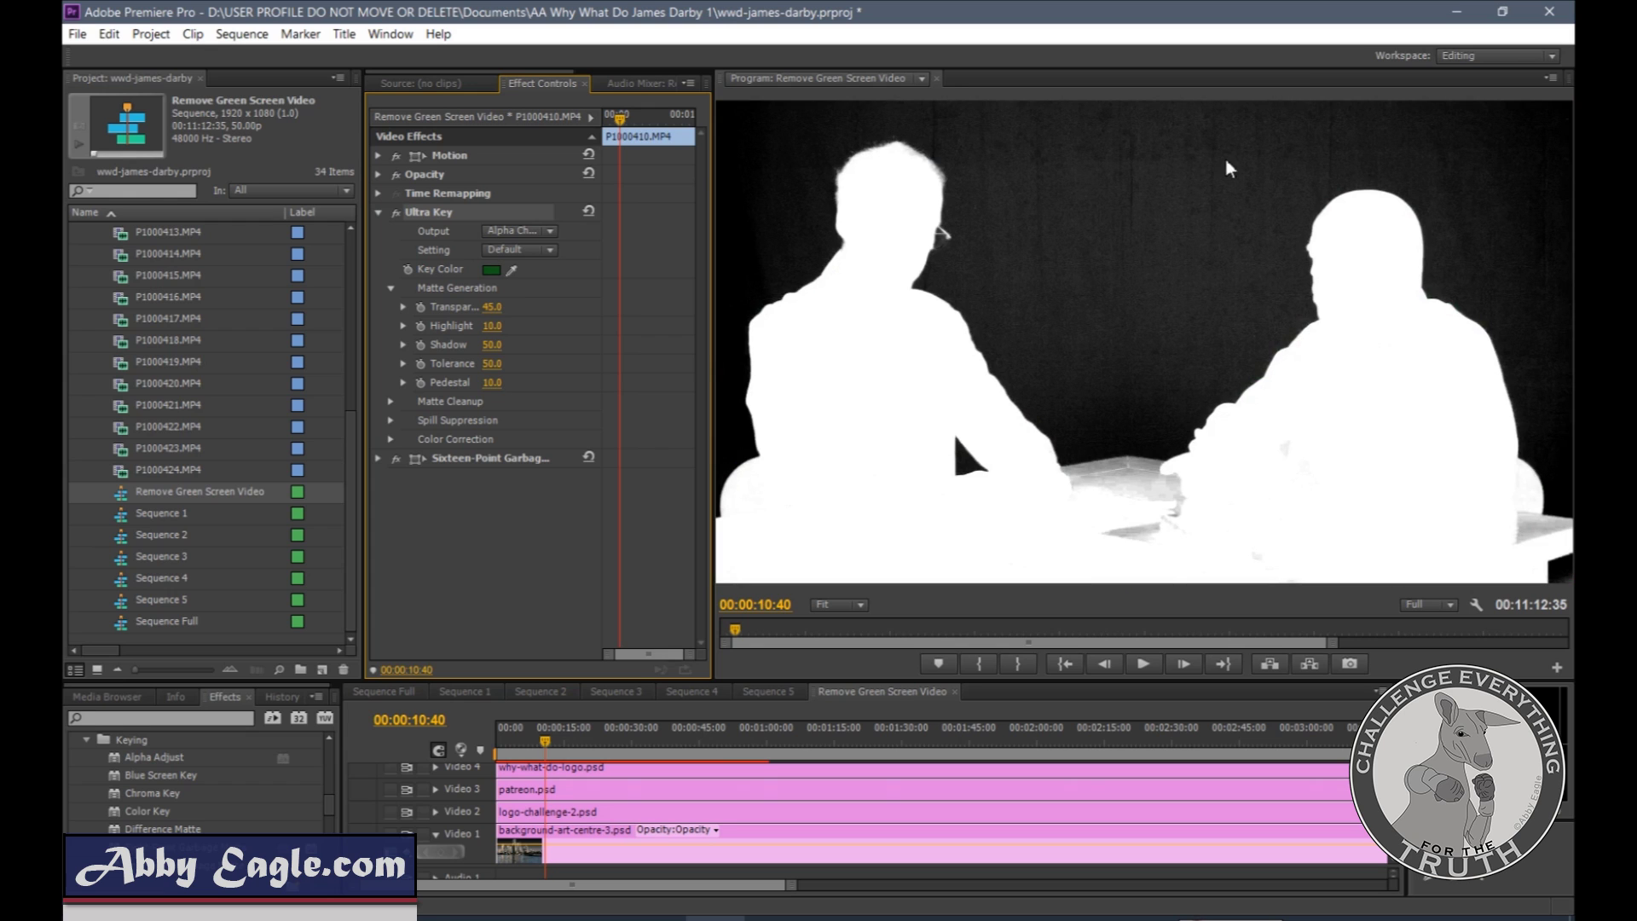
{"action": "left_click", "coordinate": [516, 269]}
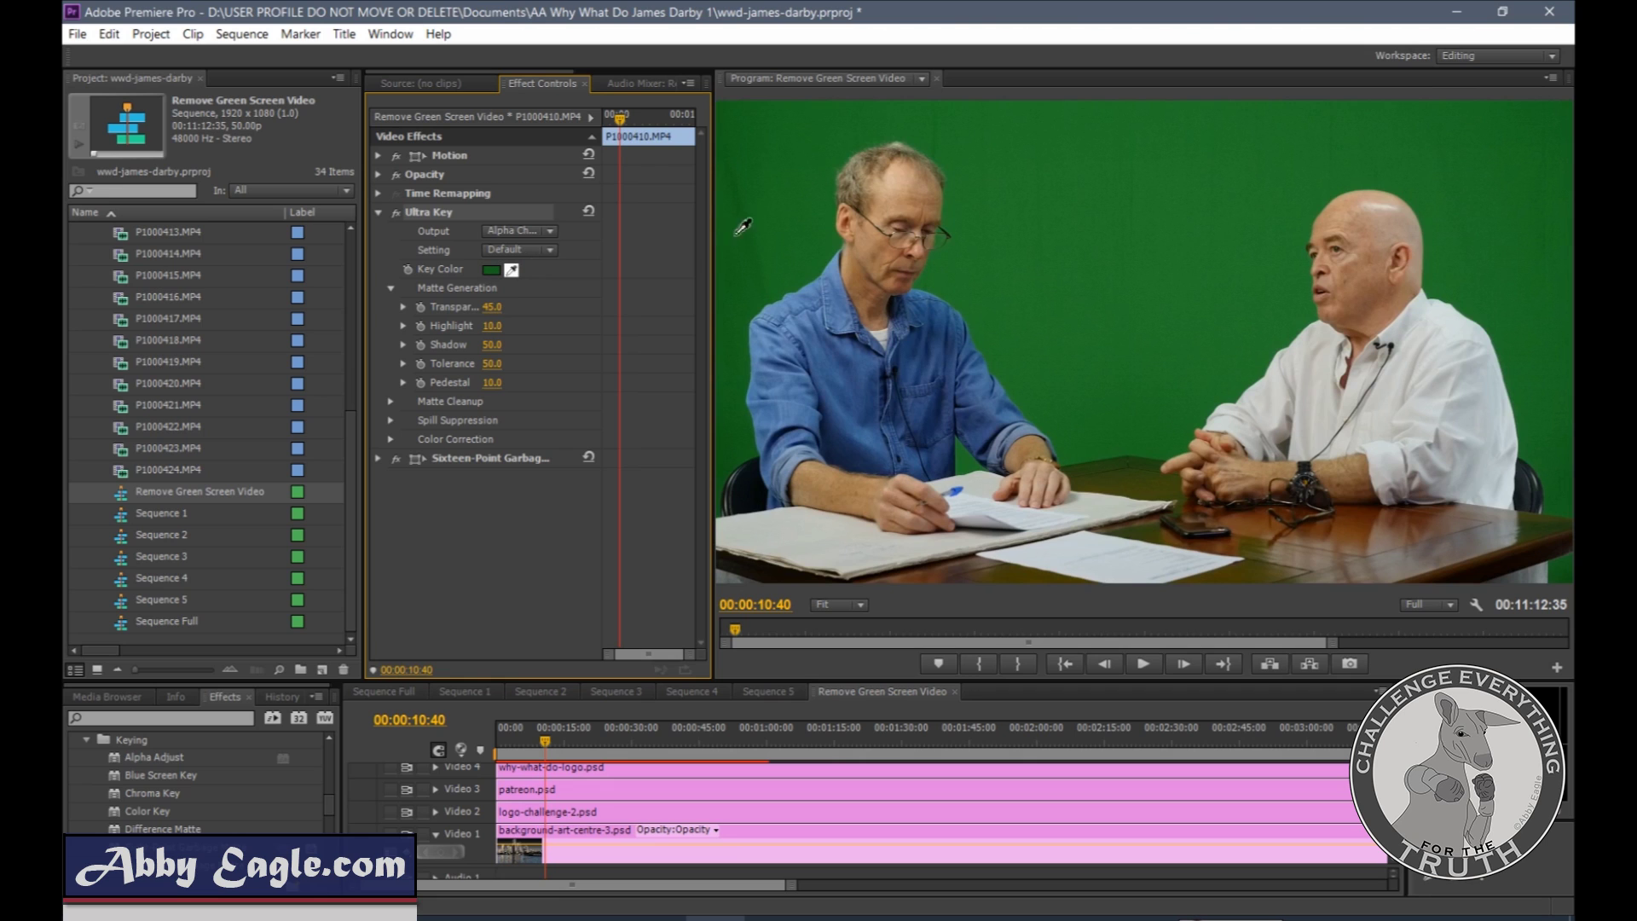
{"action": "left_click", "coordinate": [739, 198]}
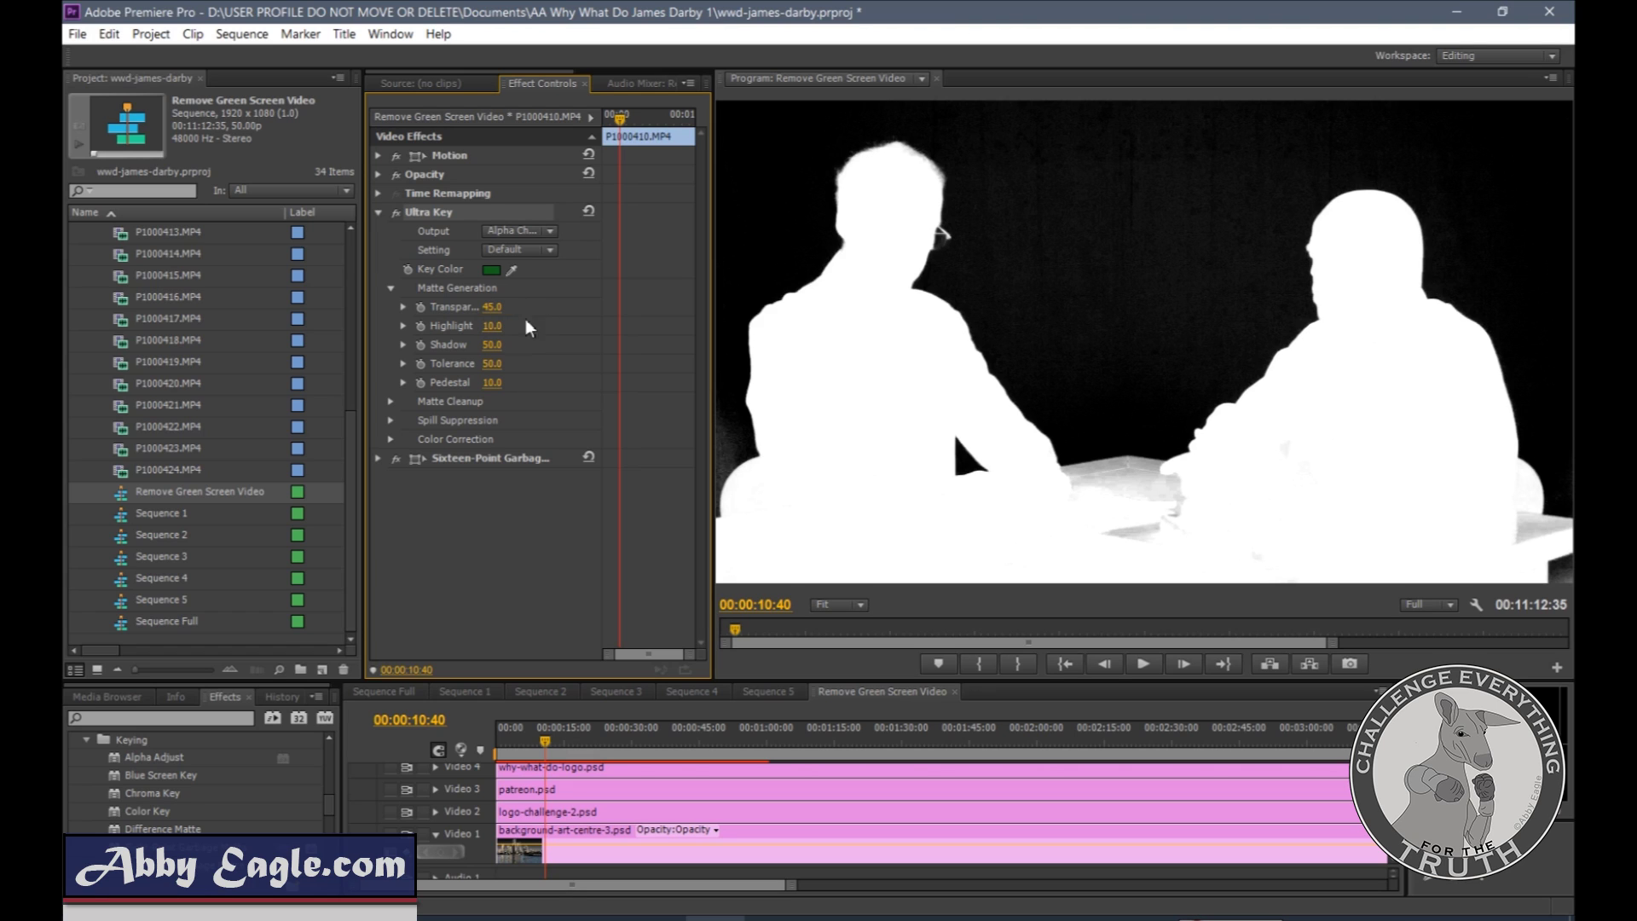
Step: Try Pedestal values 30 and 10, then settle the Ultra Key Pedestal at 20
{"action": "left_click", "coordinate": [498, 383]}
{"action": "type", "text": "30"}
{"action": "key", "text": "Return"}
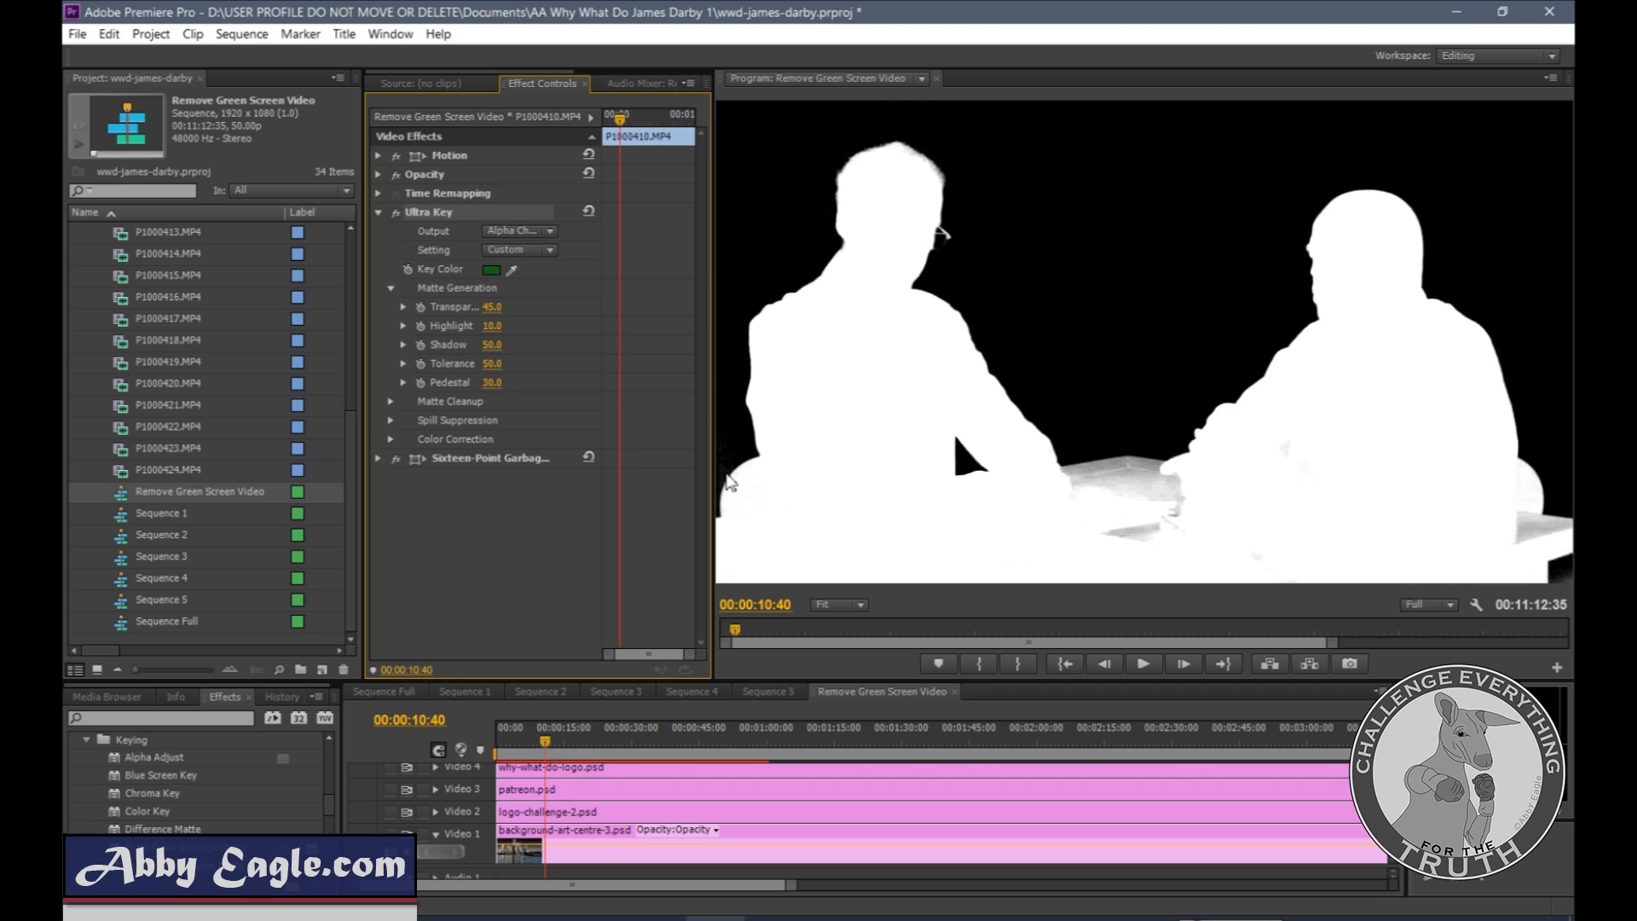
{"action": "left_click", "coordinate": [491, 384]}
{"action": "key", "text": "Return"}
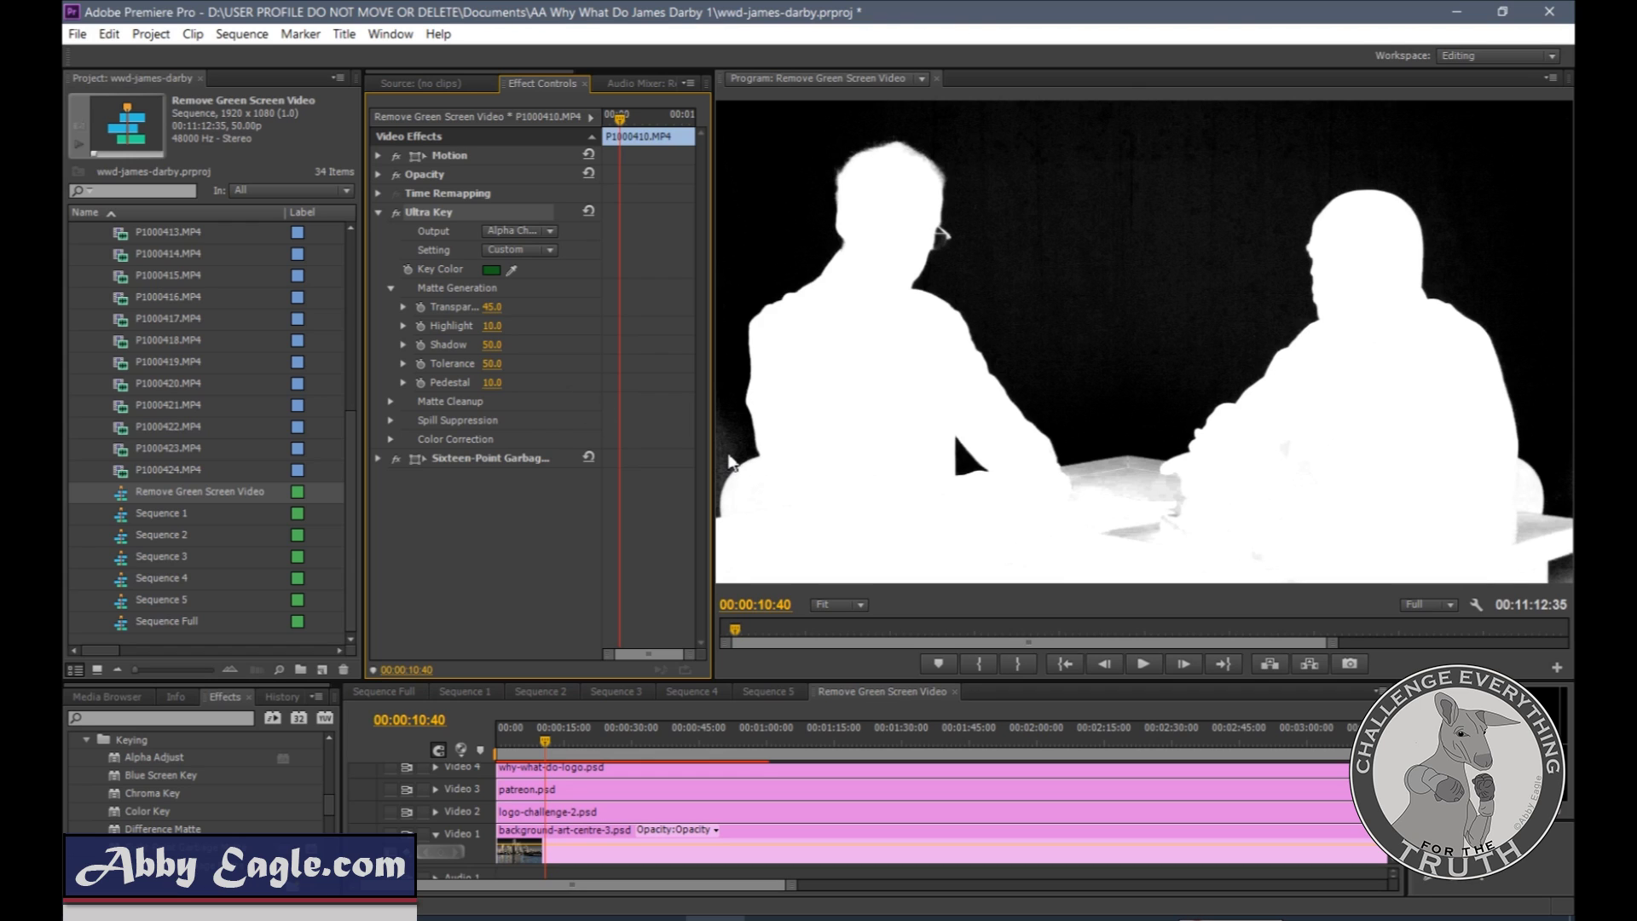
{"action": "left_click", "coordinate": [492, 382]}
{"action": "type", "text": "20"}
{"action": "key", "text": "Return"}
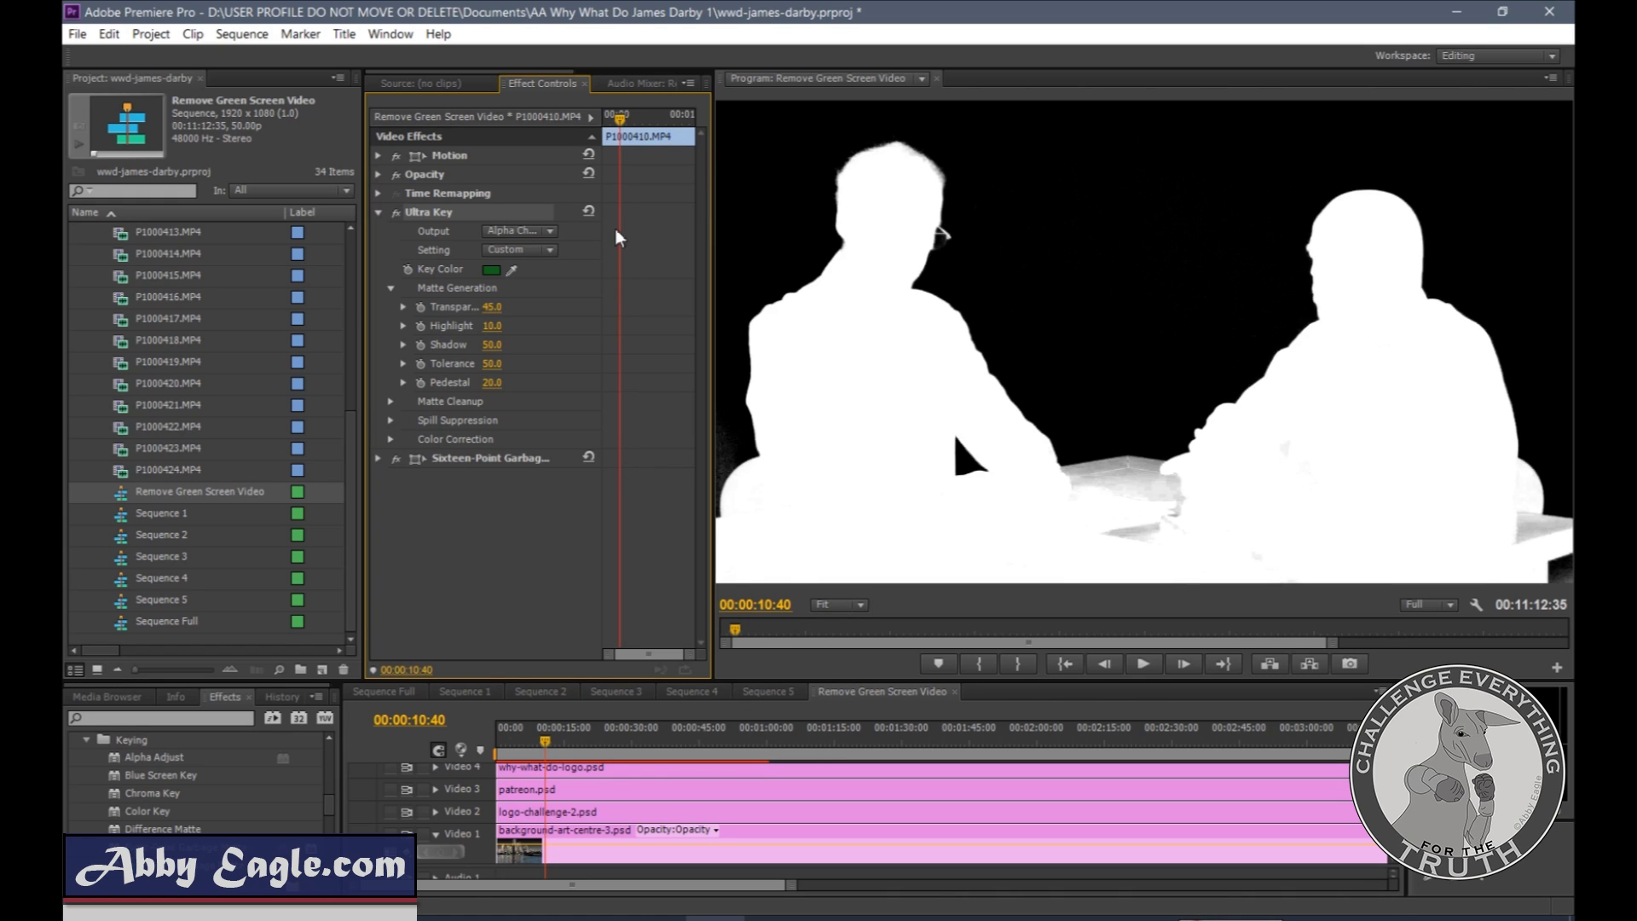
Step: Return Ultra Key Output to Composite and set the Program monitor zoom to 100%
{"action": "left_click", "coordinate": [549, 232]}
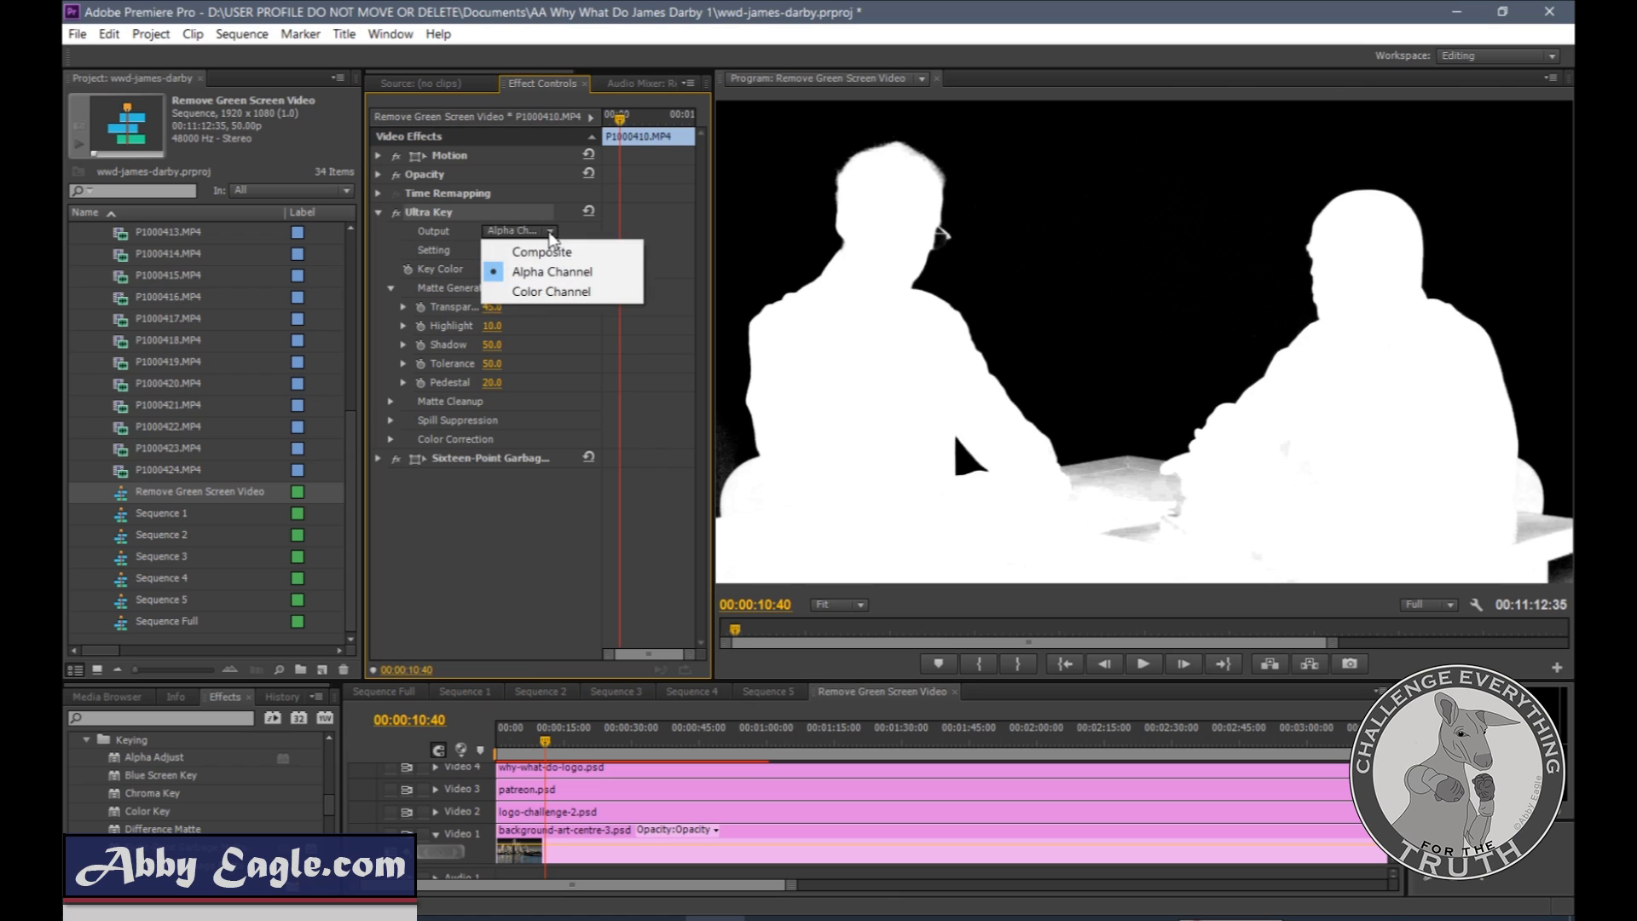
{"action": "left_click", "coordinate": [545, 249]}
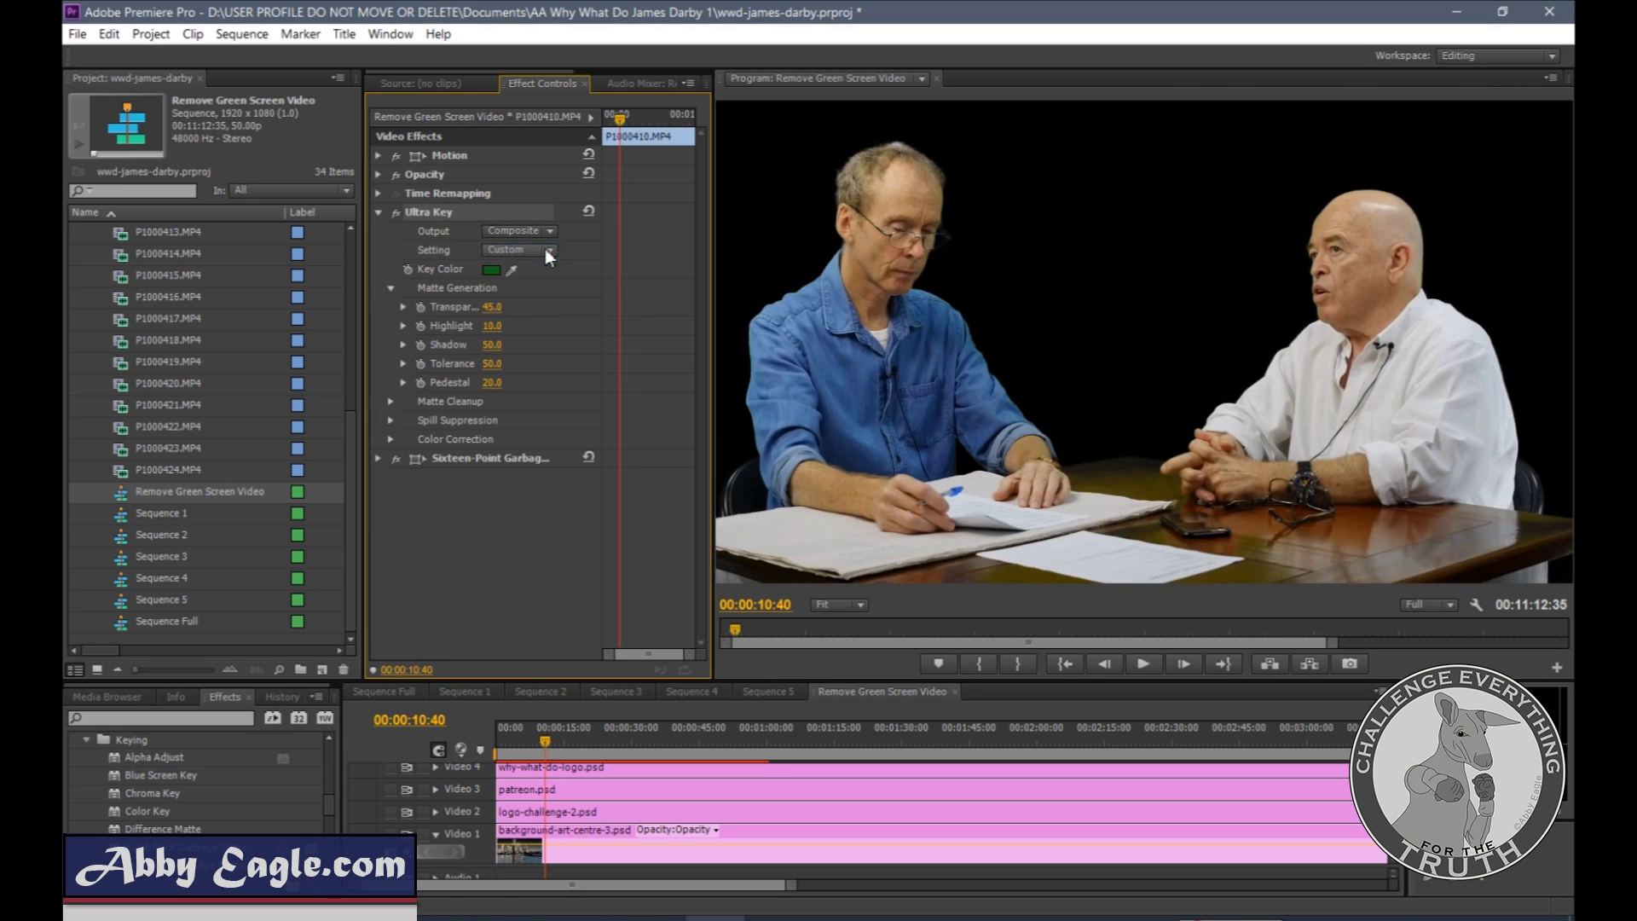
{"action": "left_click", "coordinate": [861, 604]}
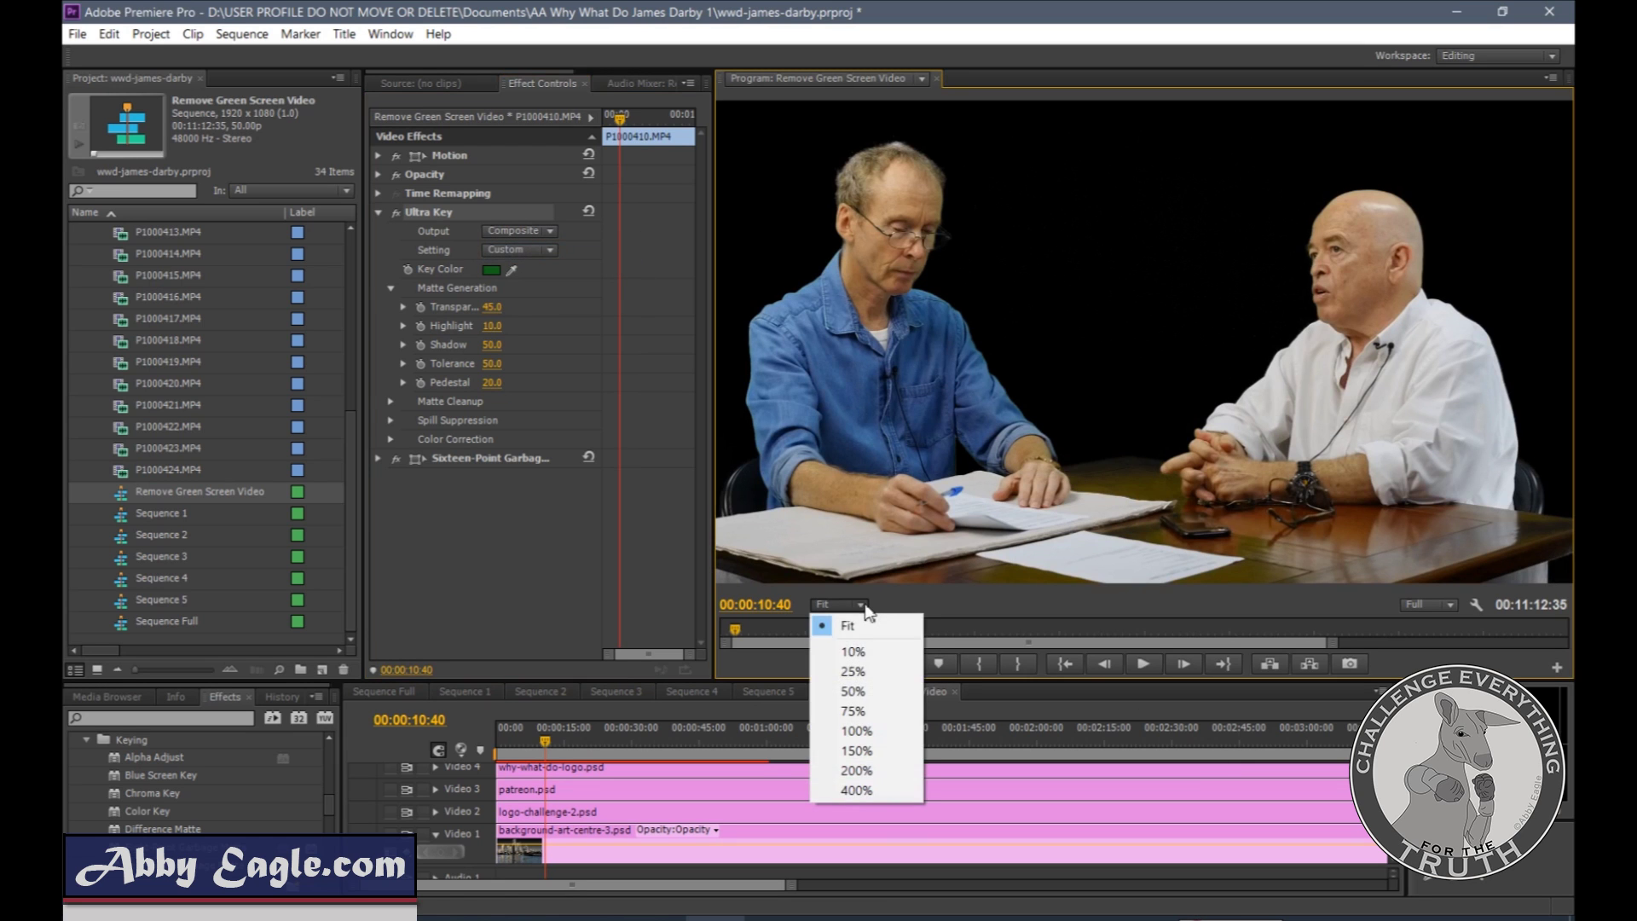
{"action": "left_click", "coordinate": [856, 731]}
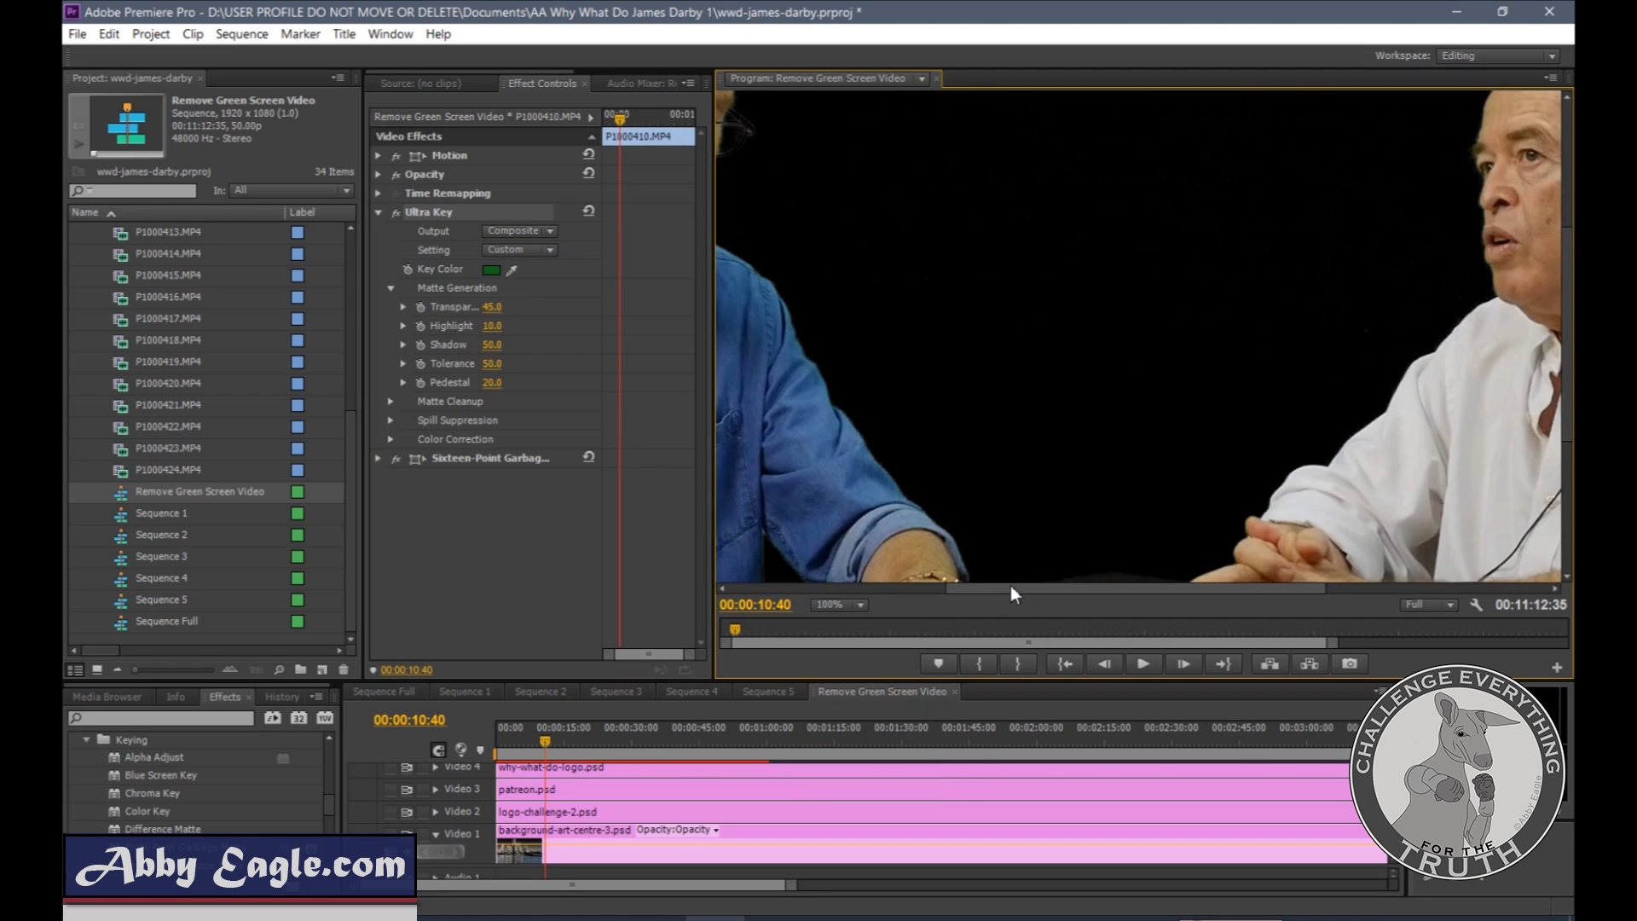
Step: Scroll around the 100% Program view to inspect the key edges around both men
{"action": "left_click_drag", "start_coordinate": [1010, 585], "coordinate": [831, 585]}
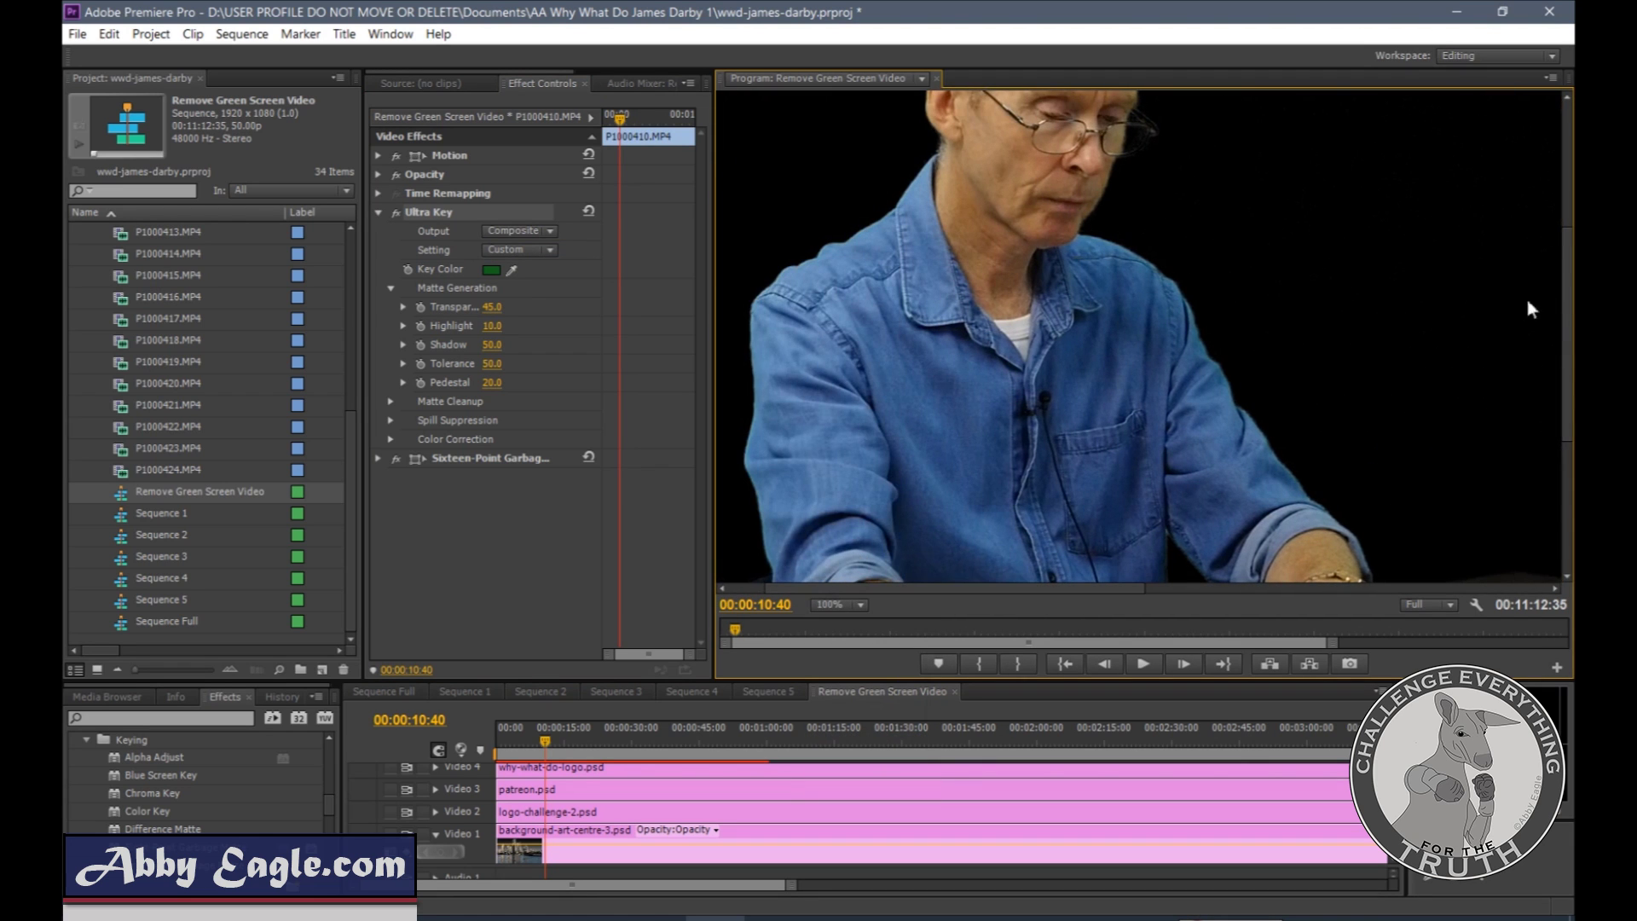
{"action": "left_click_drag", "start_coordinate": [1550, 314], "coordinate": [1557, 428]}
{"action": "left_click_drag", "start_coordinate": [1142, 585], "coordinate": [1251, 587]}
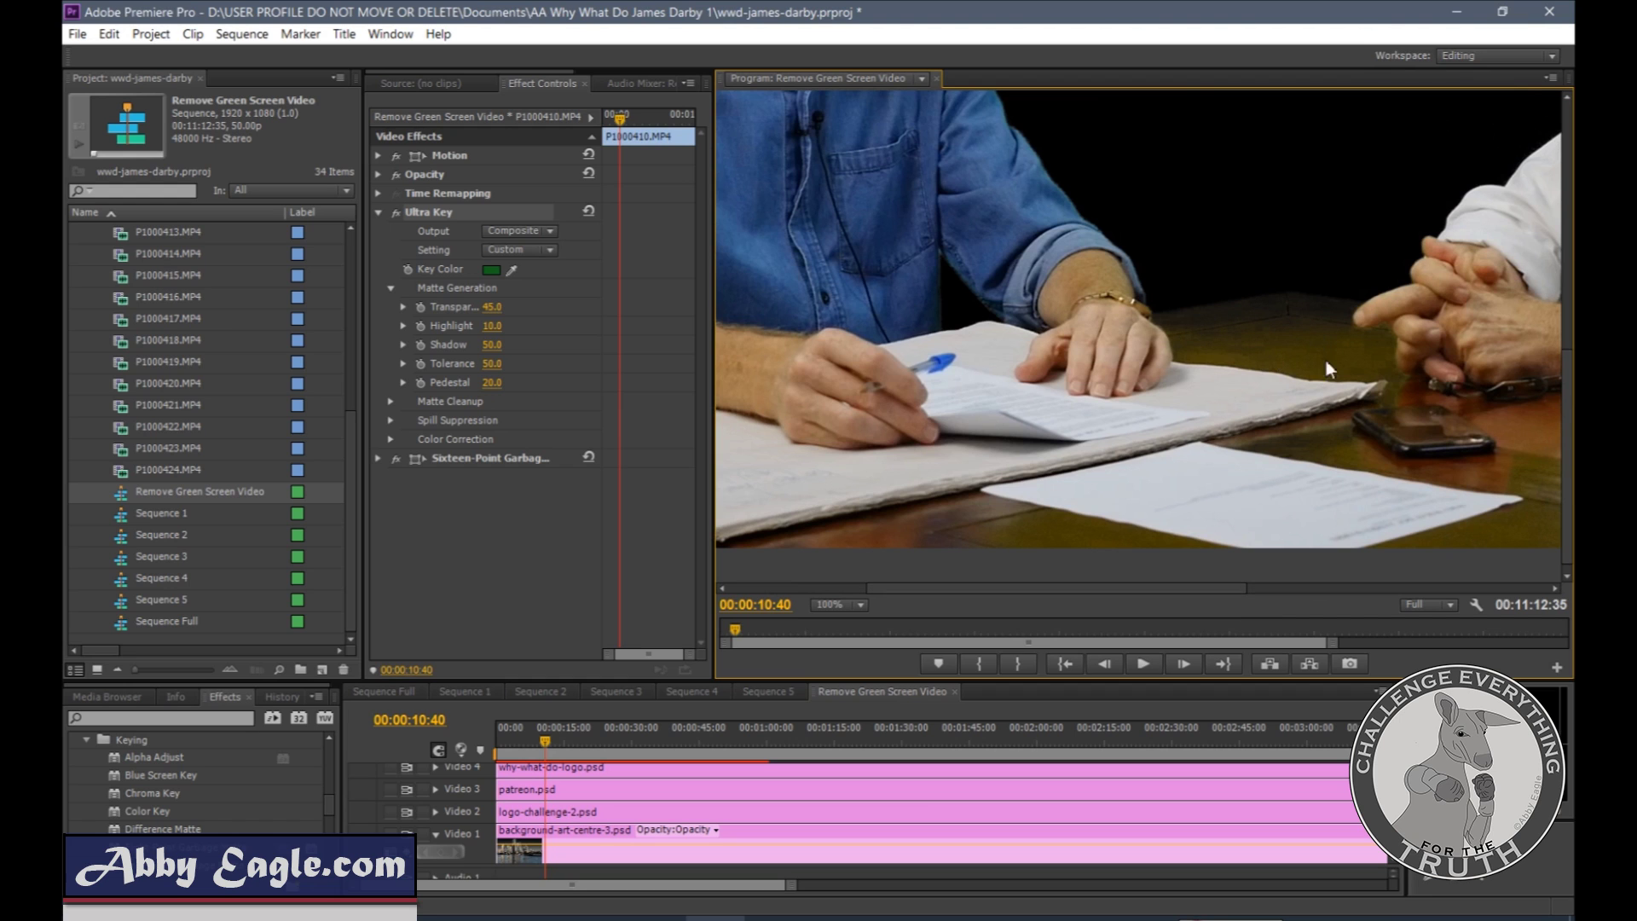
{"action": "left_click_drag", "start_coordinate": [1561, 463], "coordinate": [1563, 213]}
{"action": "left_click_drag", "start_coordinate": [1072, 588], "coordinate": [1008, 592]}
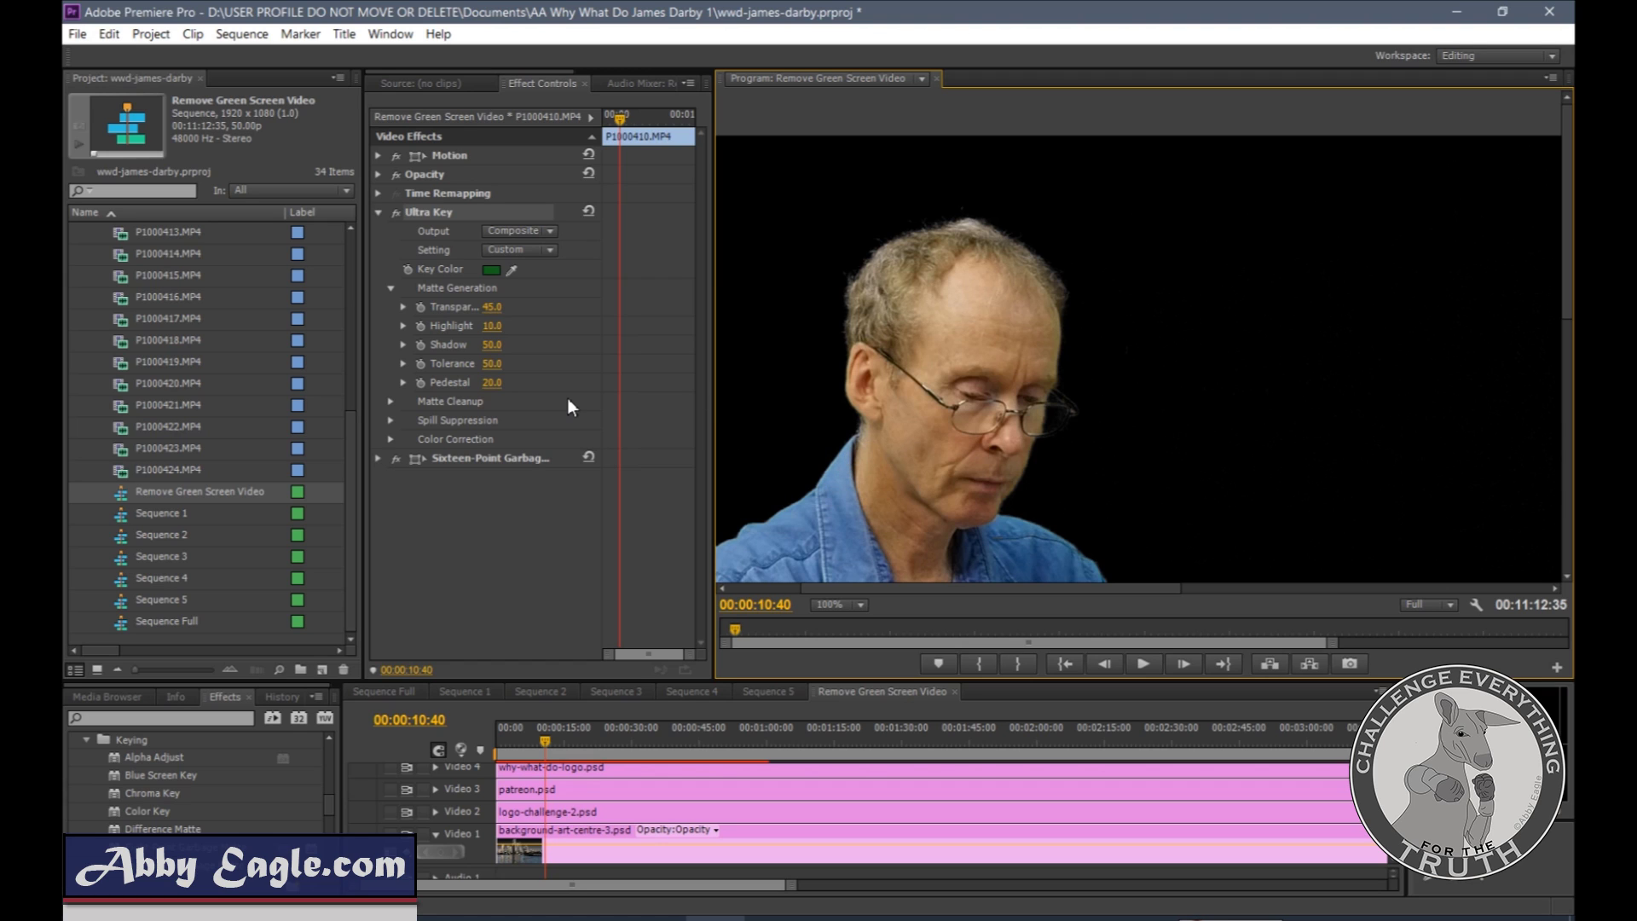
Step: Expand Matte Cleanup and set Choke to 10 after testing 50
{"action": "left_click", "coordinate": [391, 402]}
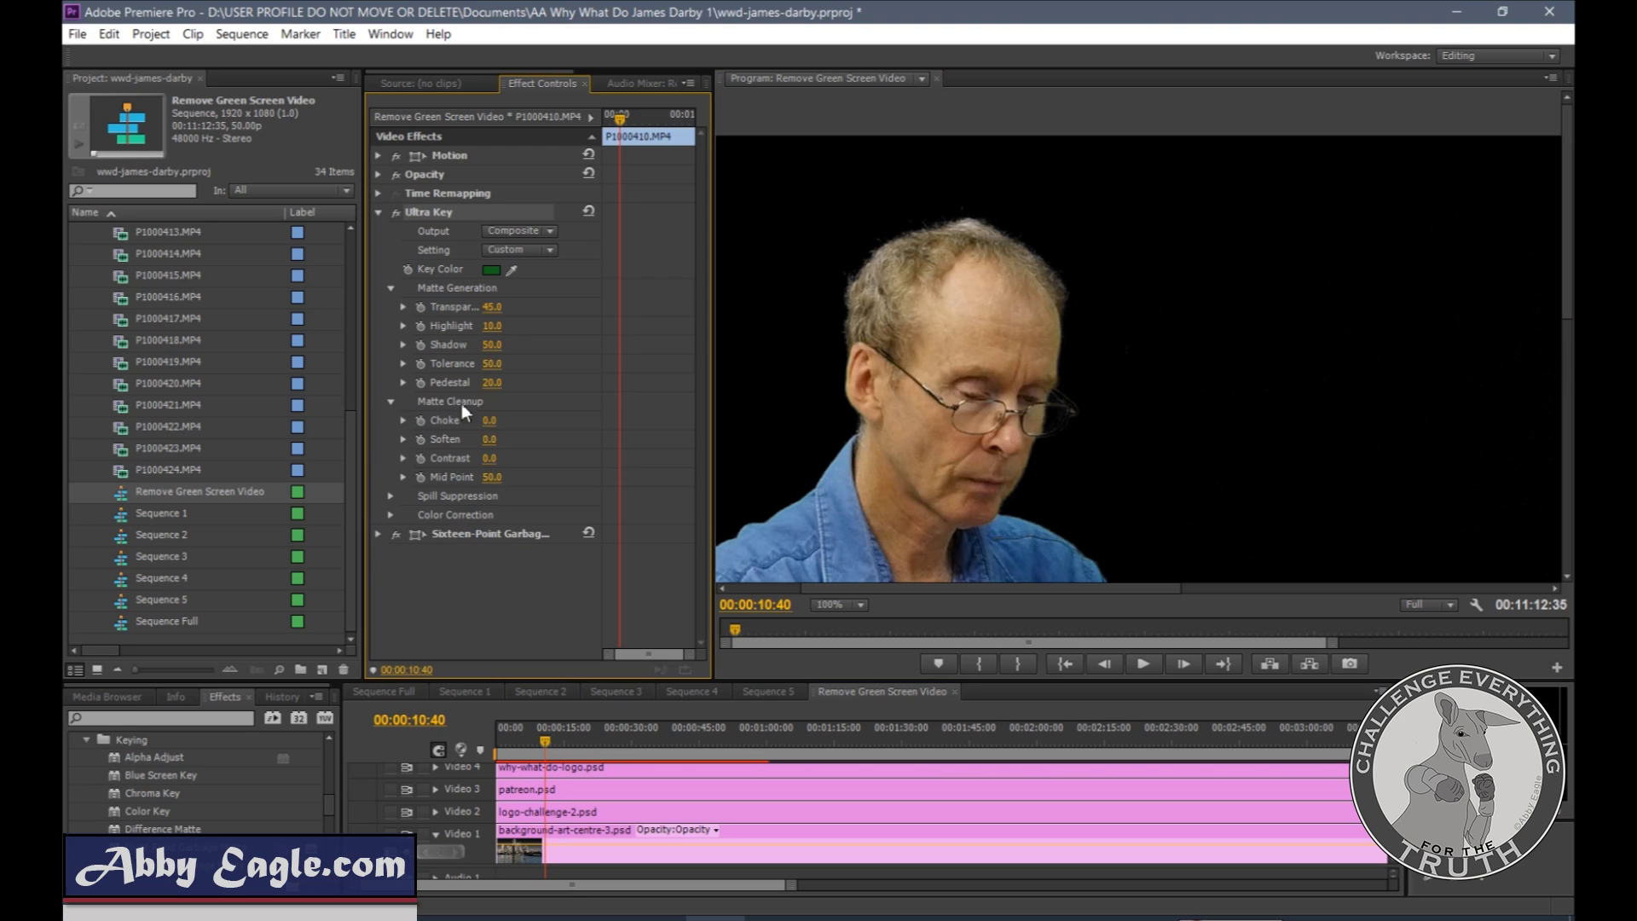
{"action": "left_click", "coordinate": [491, 422]}
{"action": "type", "text": "10"}
{"action": "key", "text": "Return"}
{"action": "left_click", "coordinate": [491, 421]}
{"action": "type", "text": "50"}
{"action": "key", "text": "Return"}
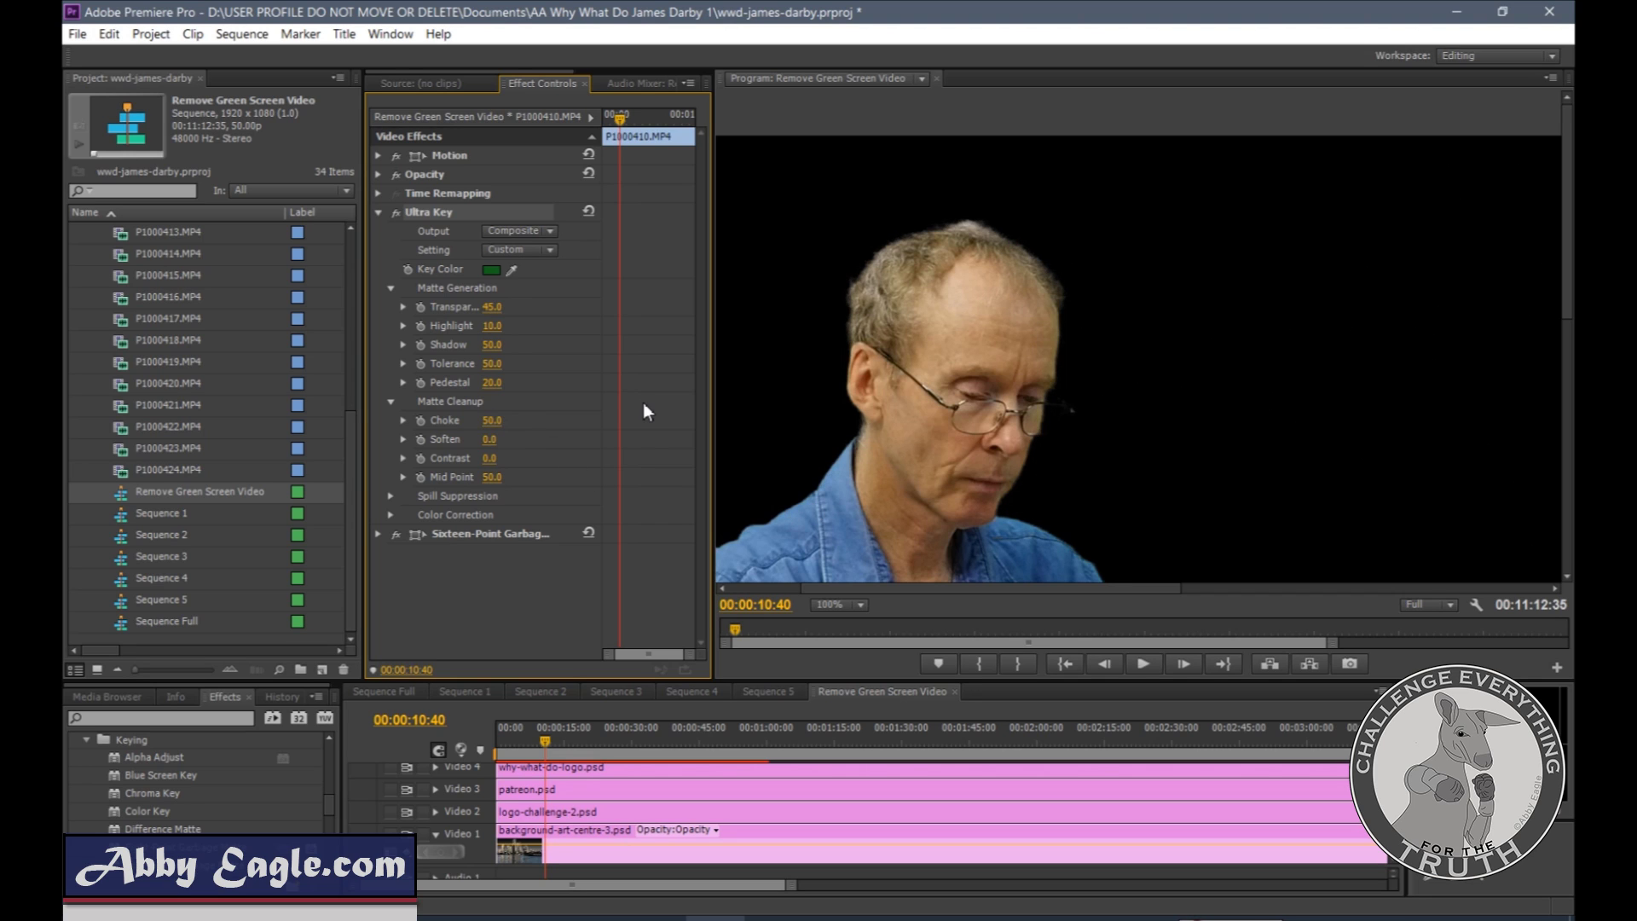
{"action": "left_click", "coordinate": [493, 420]}
{"action": "type", "text": "10"}
{"action": "key", "text": "Return"}
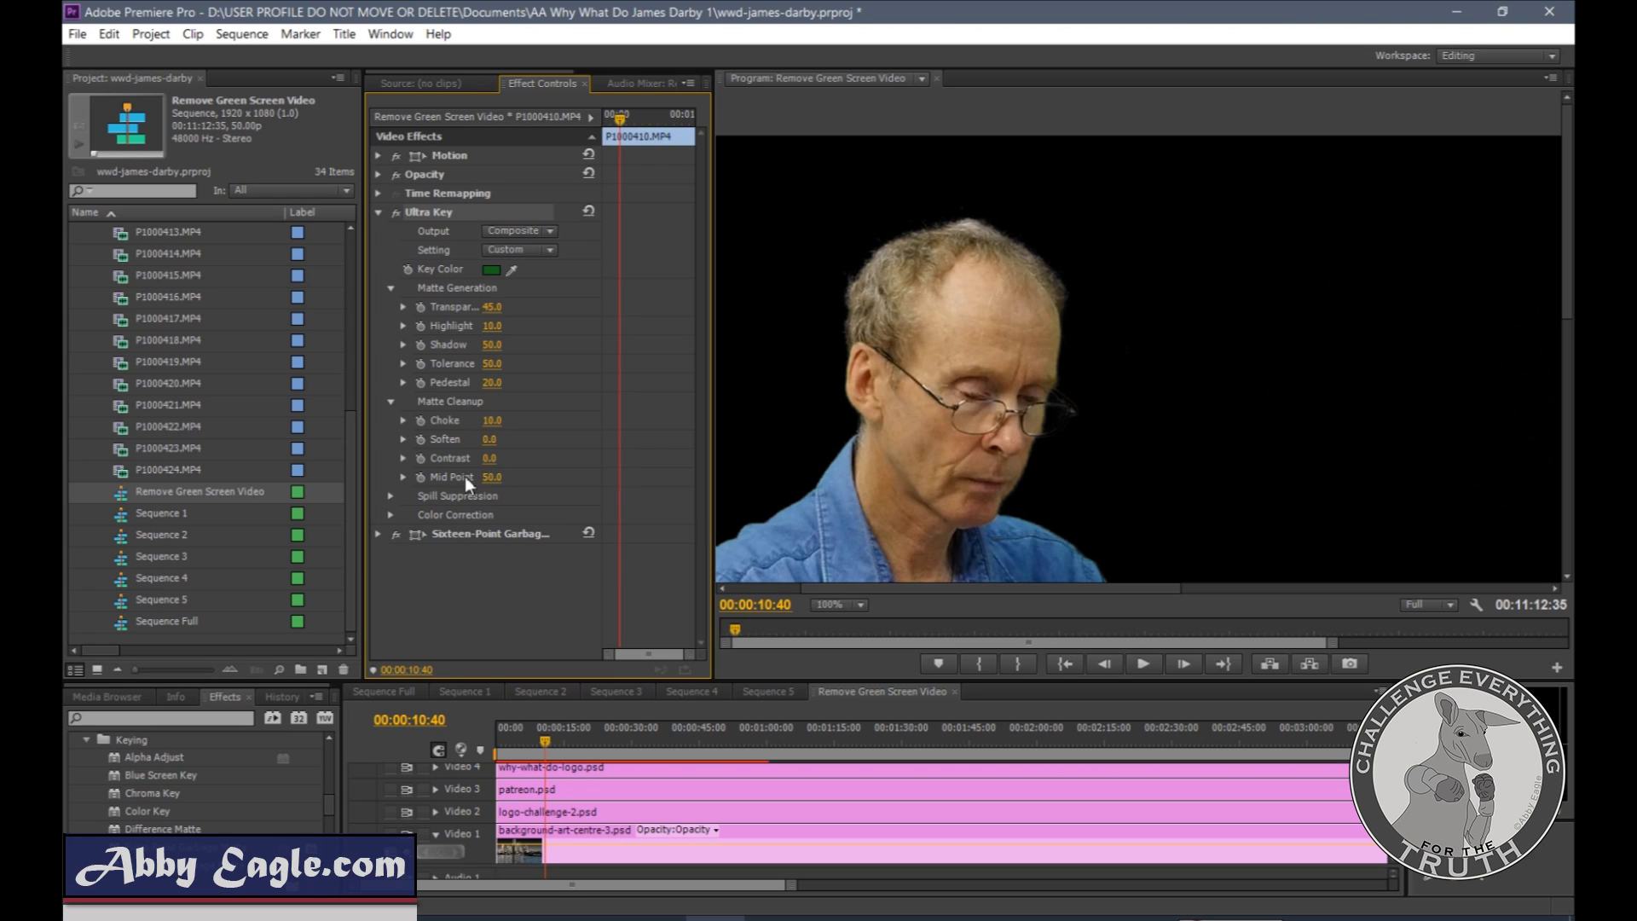
Step: Set Soften to 10 after testing a value of 80
{"action": "left_click", "coordinate": [490, 439]}
{"action": "type", "text": "10"}
{"action": "key", "text": "Return"}
{"action": "left_click", "coordinate": [510, 439]}
{"action": "type", "text": "80"}
{"action": "key", "text": "Return"}
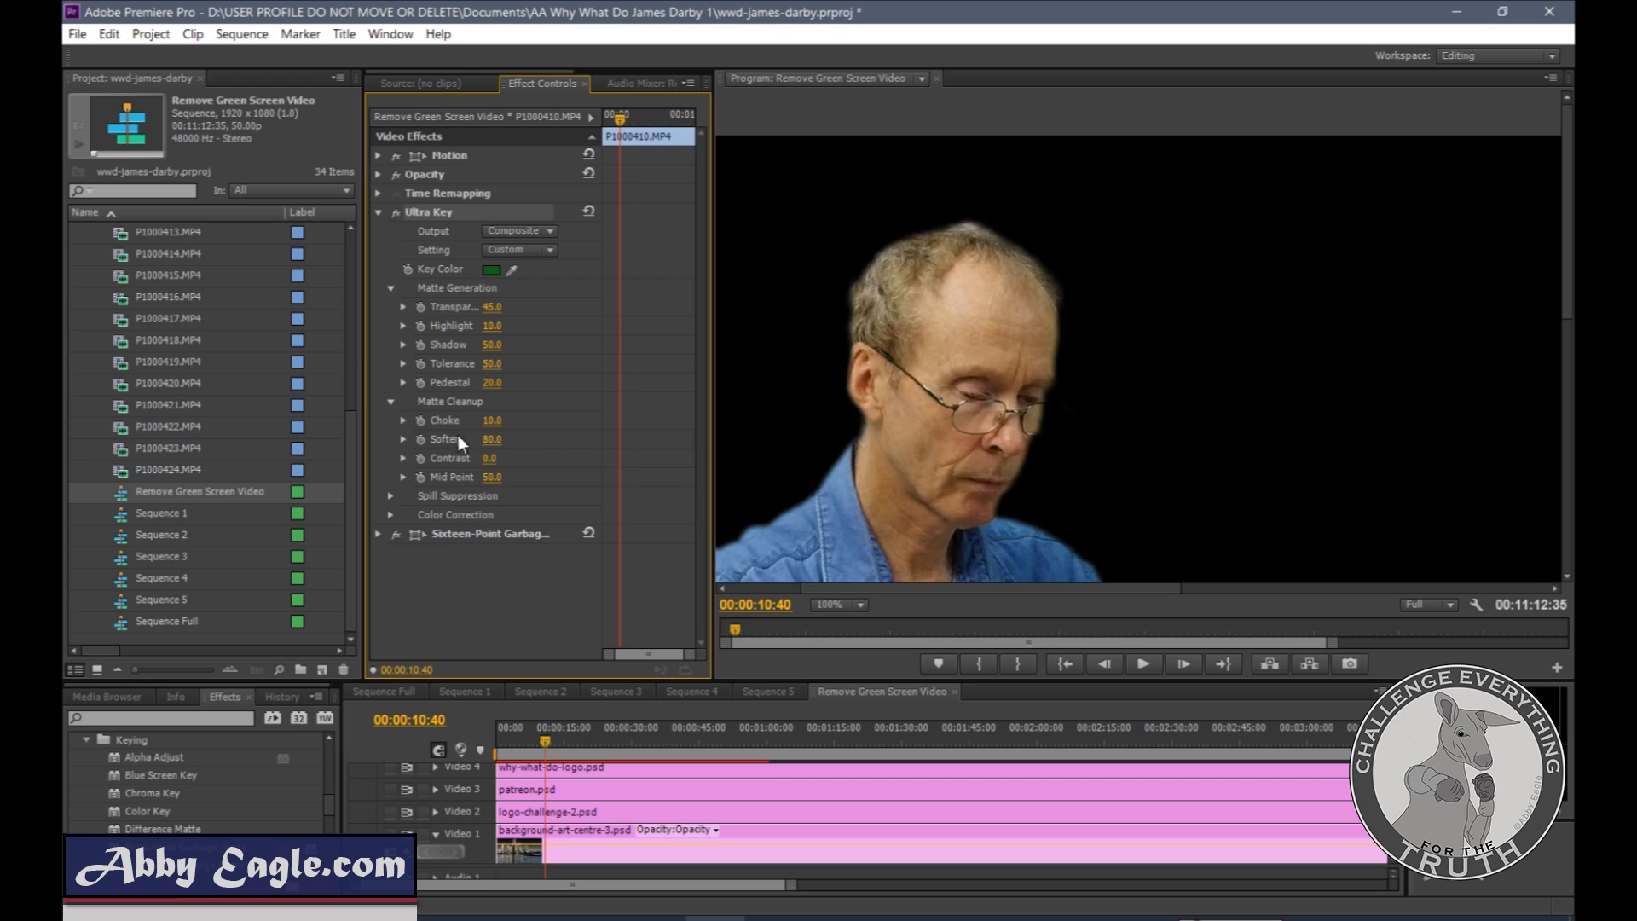
{"action": "left_click", "coordinate": [503, 439]}
{"action": "type", "text": "10"}
{"action": "key", "text": "Return"}
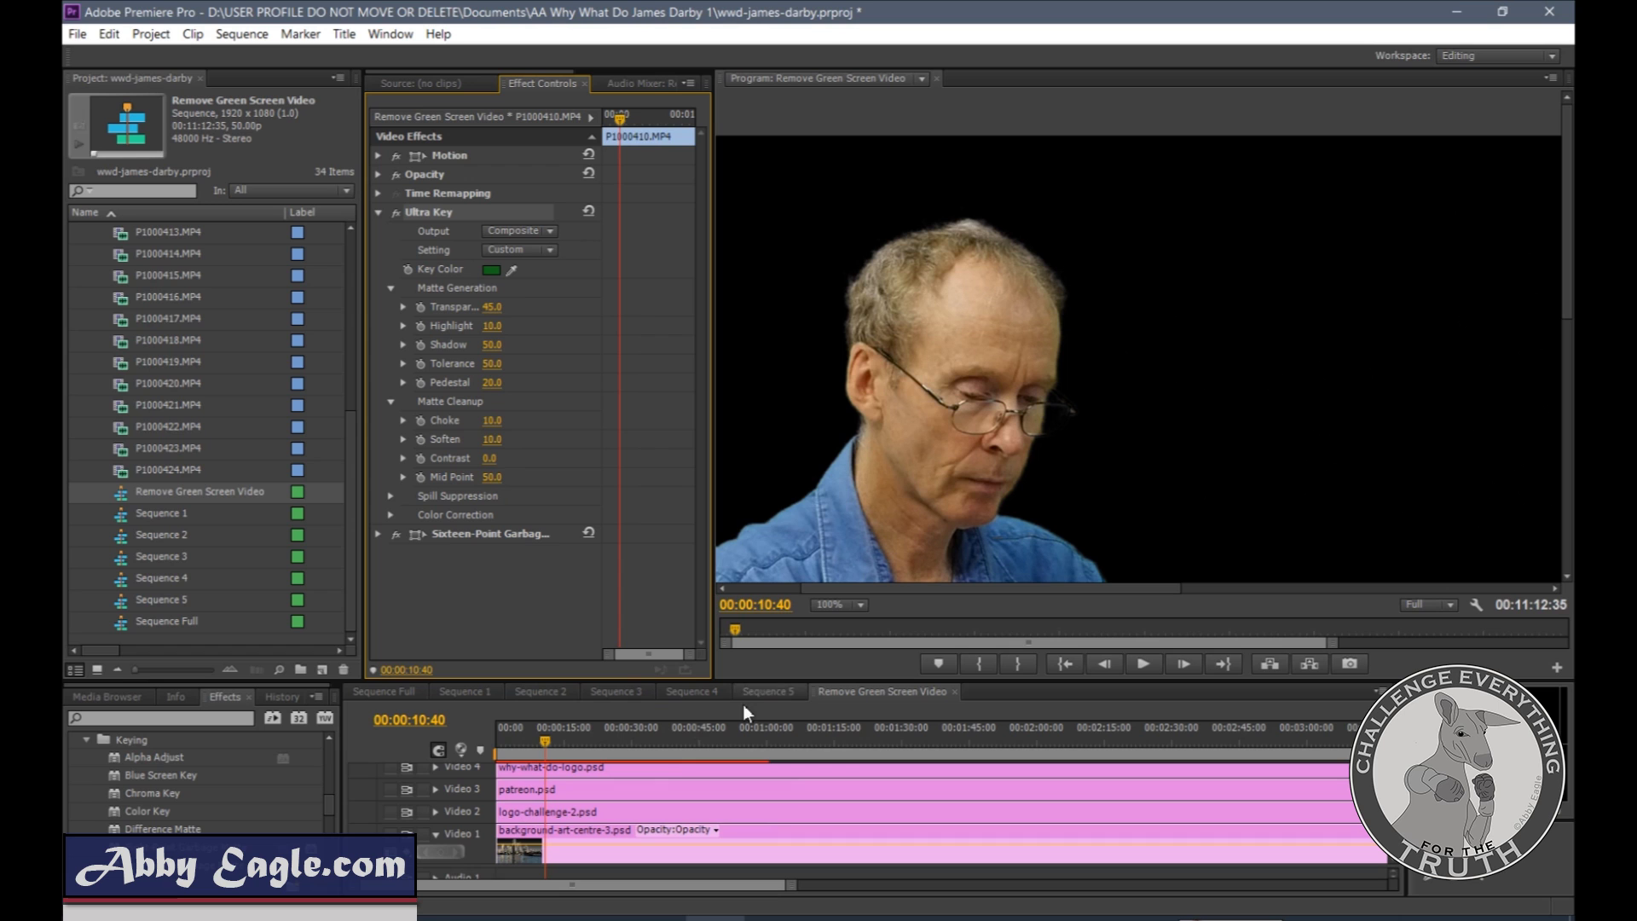
Step: Turn on Video 1's visibility so the city skyline appears behind the keyed interview
{"action": "left_click_drag", "start_coordinate": [751, 679], "coordinate": [751, 522]}
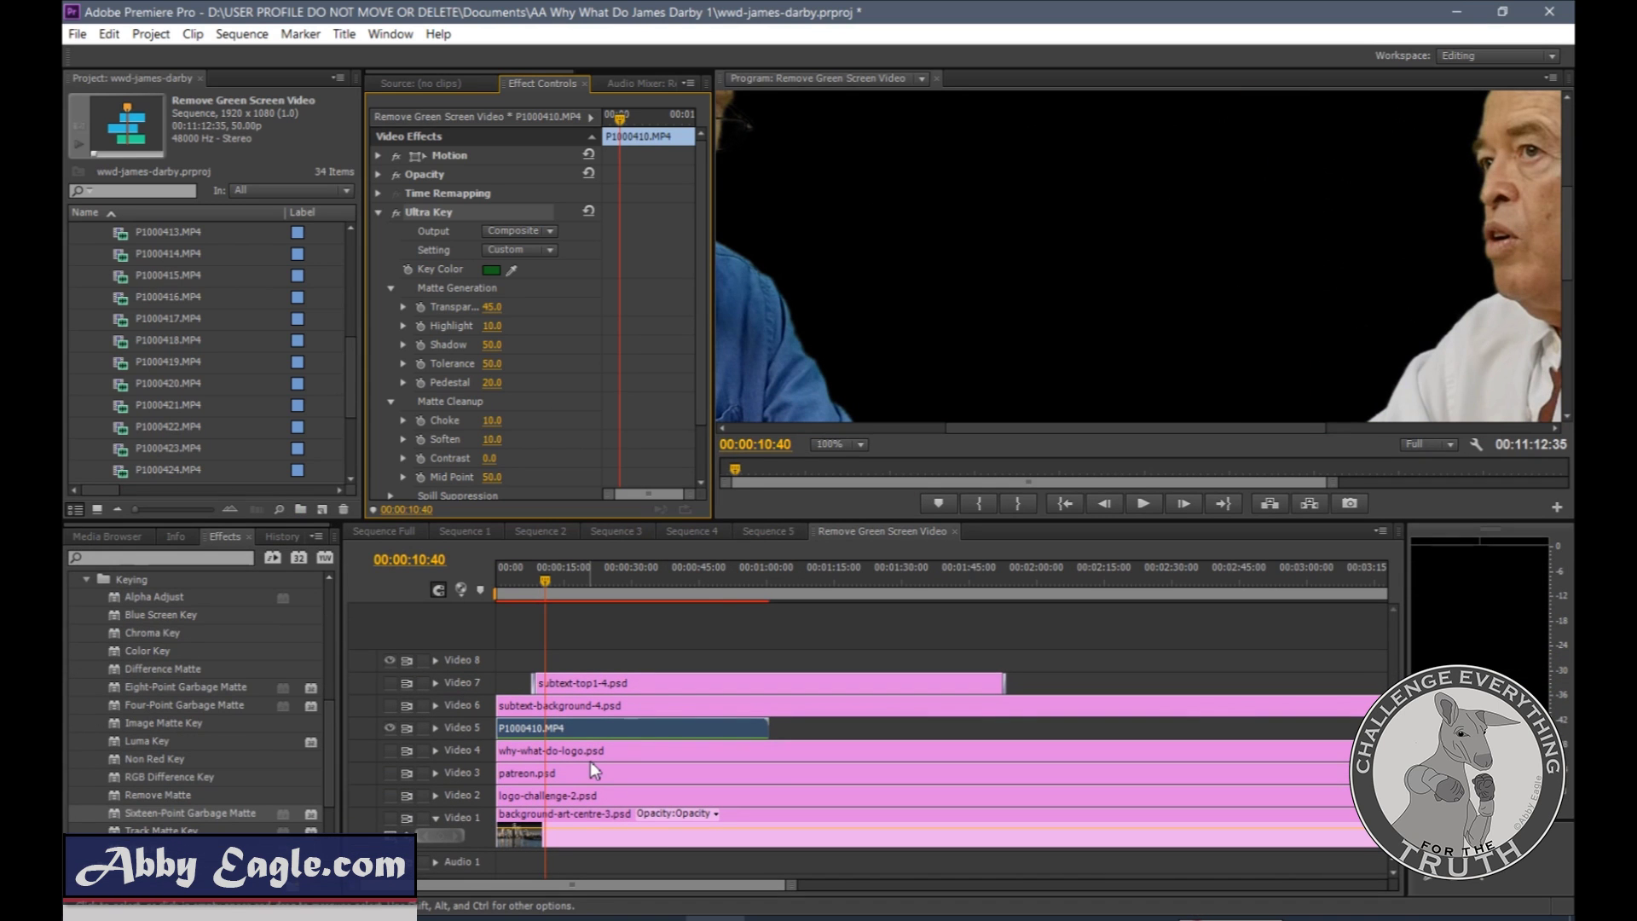
{"action": "left_click", "coordinate": [394, 818]}
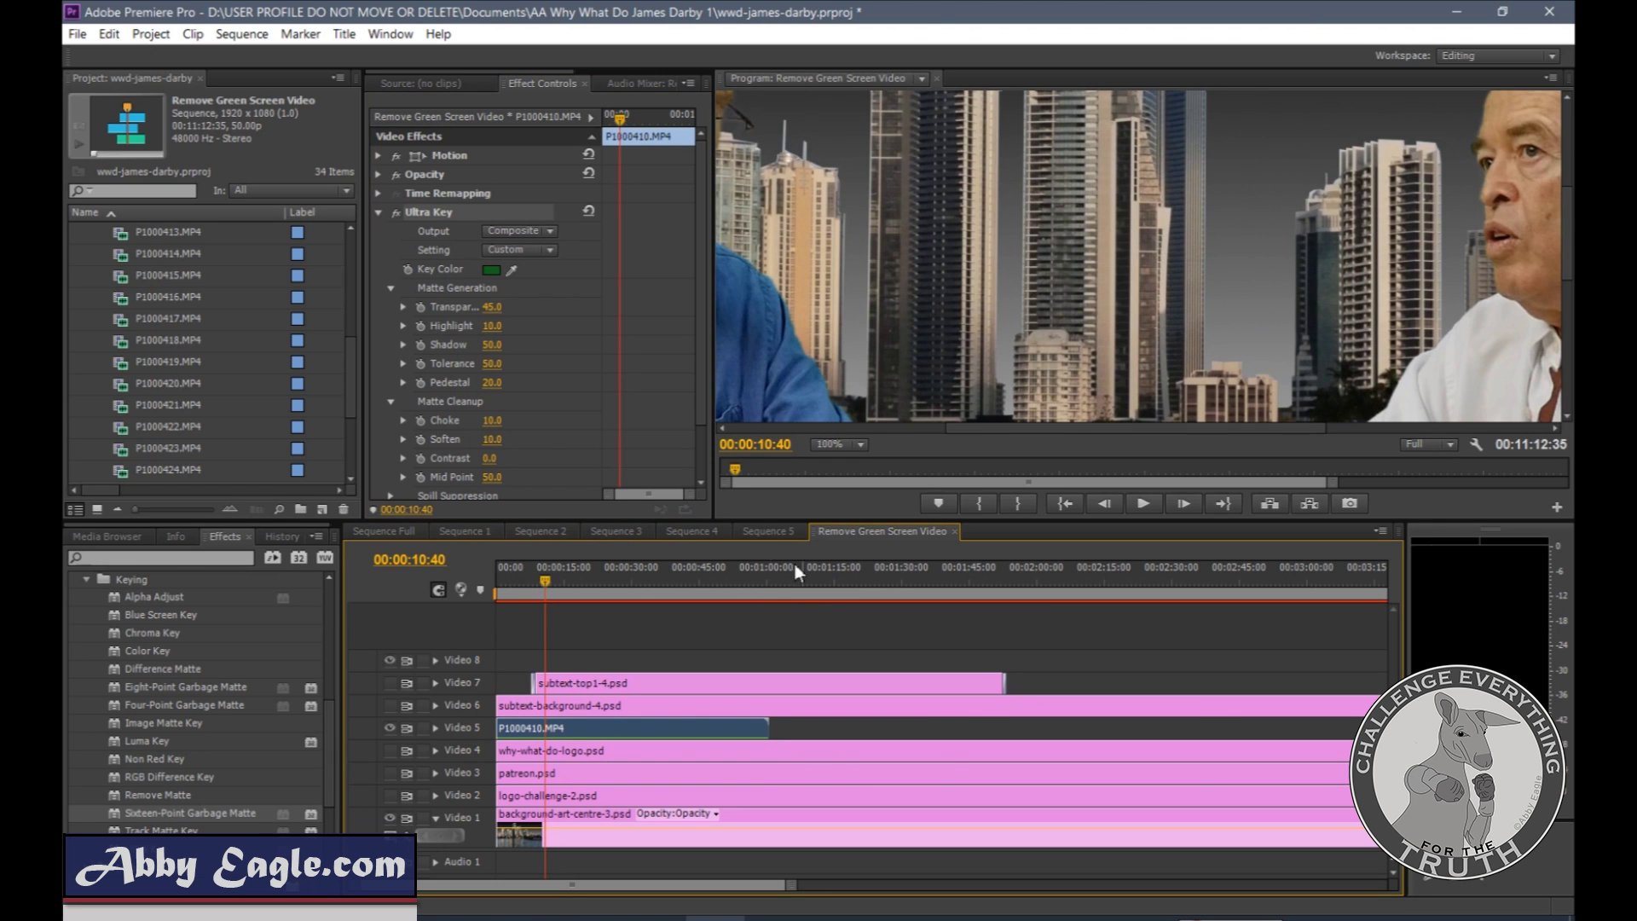
{"action": "left_click_drag", "start_coordinate": [764, 524], "coordinate": [756, 705]}
Step: Turn off Video 1's visibility so the keyed interviewee stands against plain black
{"action": "left_click", "coordinate": [1030, 609]}
{"action": "left_click_drag", "start_coordinate": [1030, 607], "coordinate": [863, 605]}
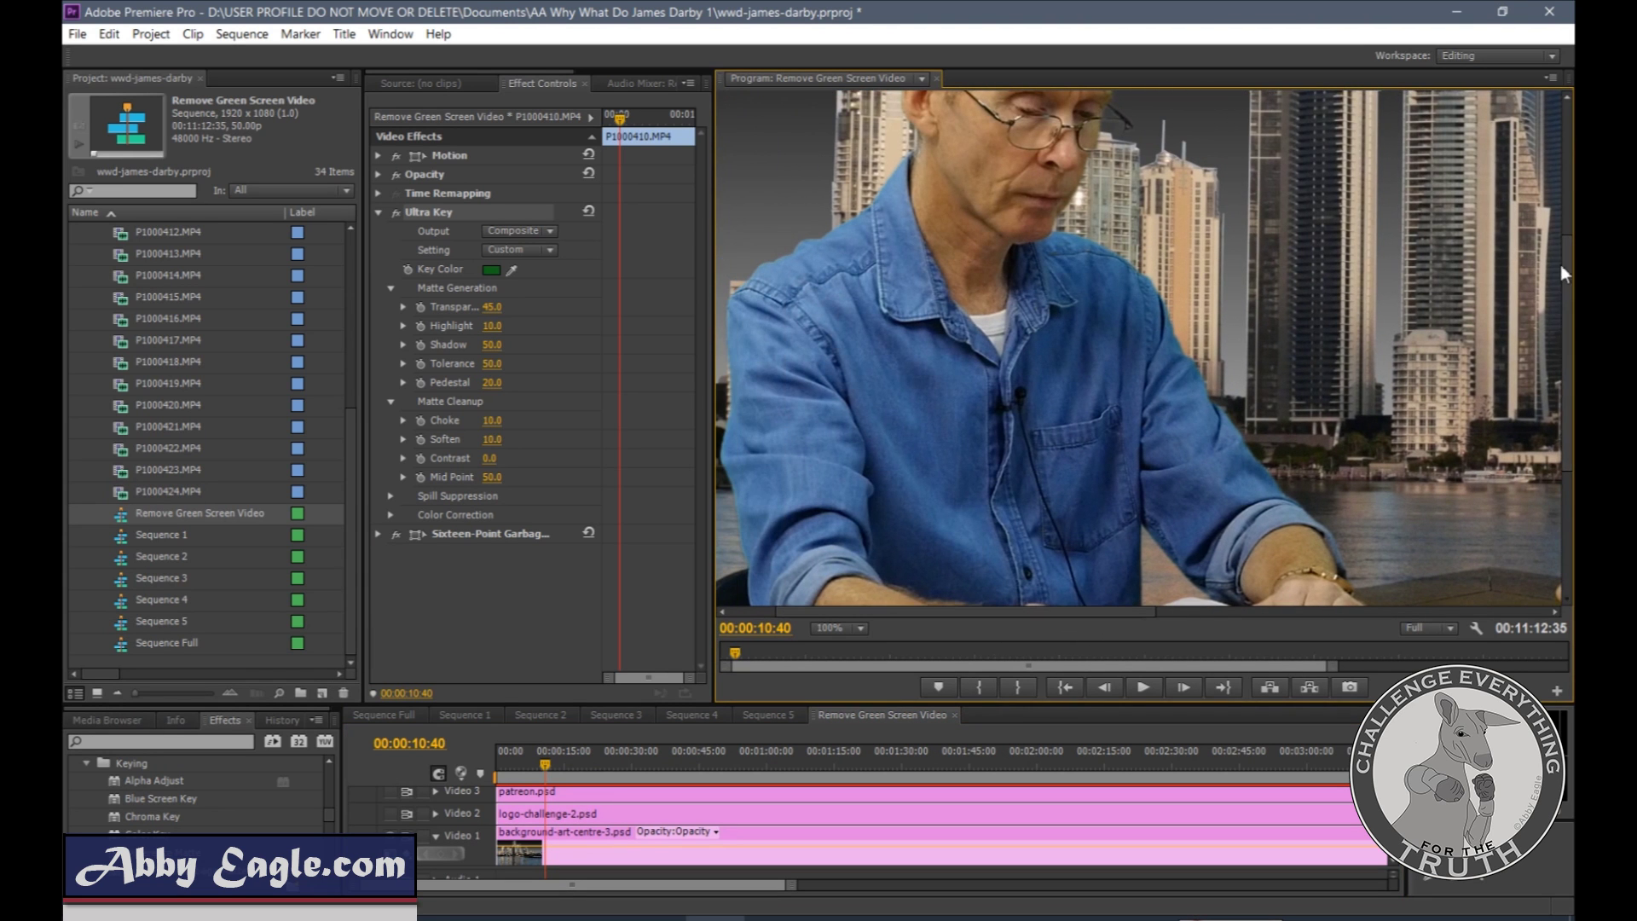
{"action": "left_click_drag", "start_coordinate": [1564, 273], "coordinate": [1571, 323]}
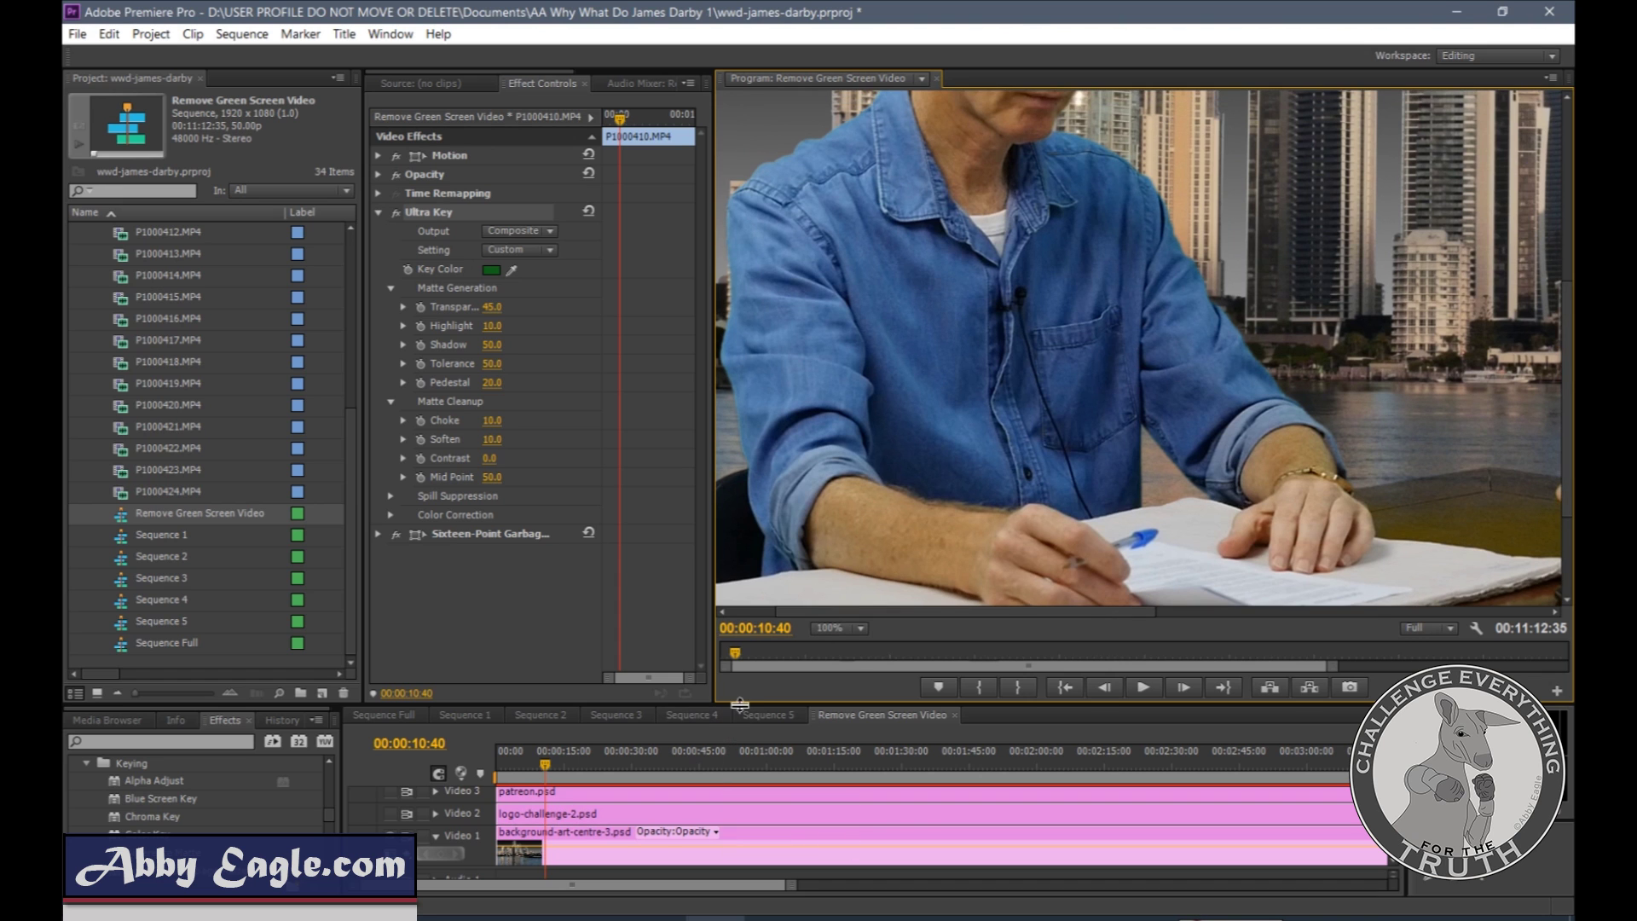
{"action": "left_click_drag", "start_coordinate": [739, 704], "coordinate": [739, 543]}
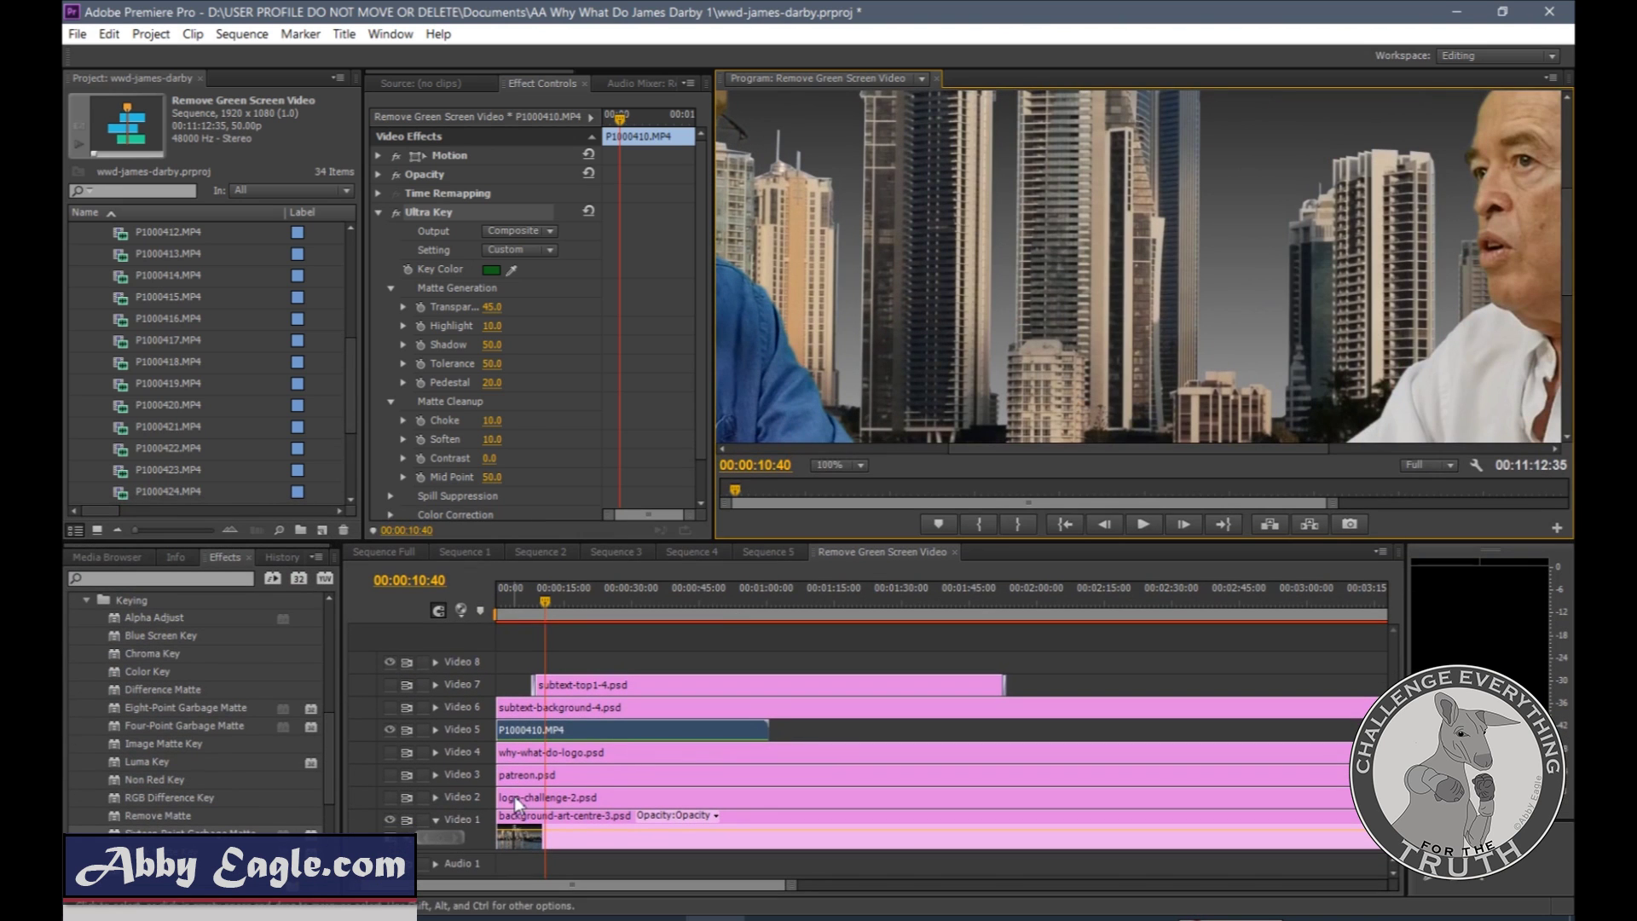
{"action": "left_click", "coordinate": [391, 820]}
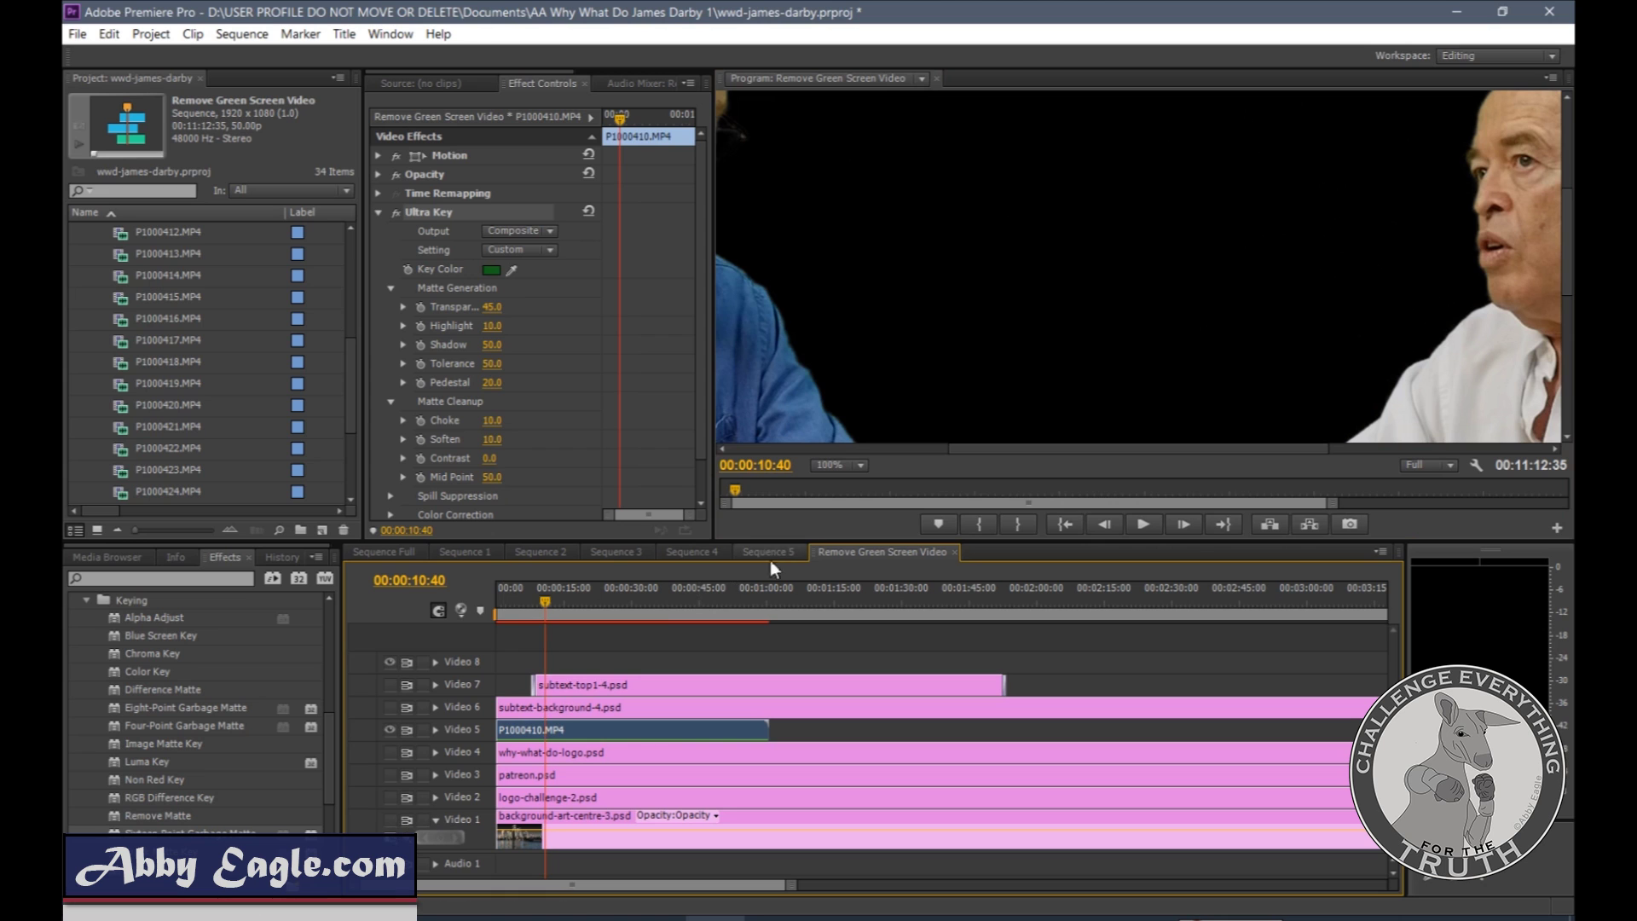
{"action": "left_click_drag", "start_coordinate": [773, 544], "coordinate": [785, 720]}
{"action": "left_click_drag", "start_coordinate": [1018, 625], "coordinate": [842, 625]}
{"action": "left_click_drag", "start_coordinate": [1569, 392], "coordinate": [1568, 311]}
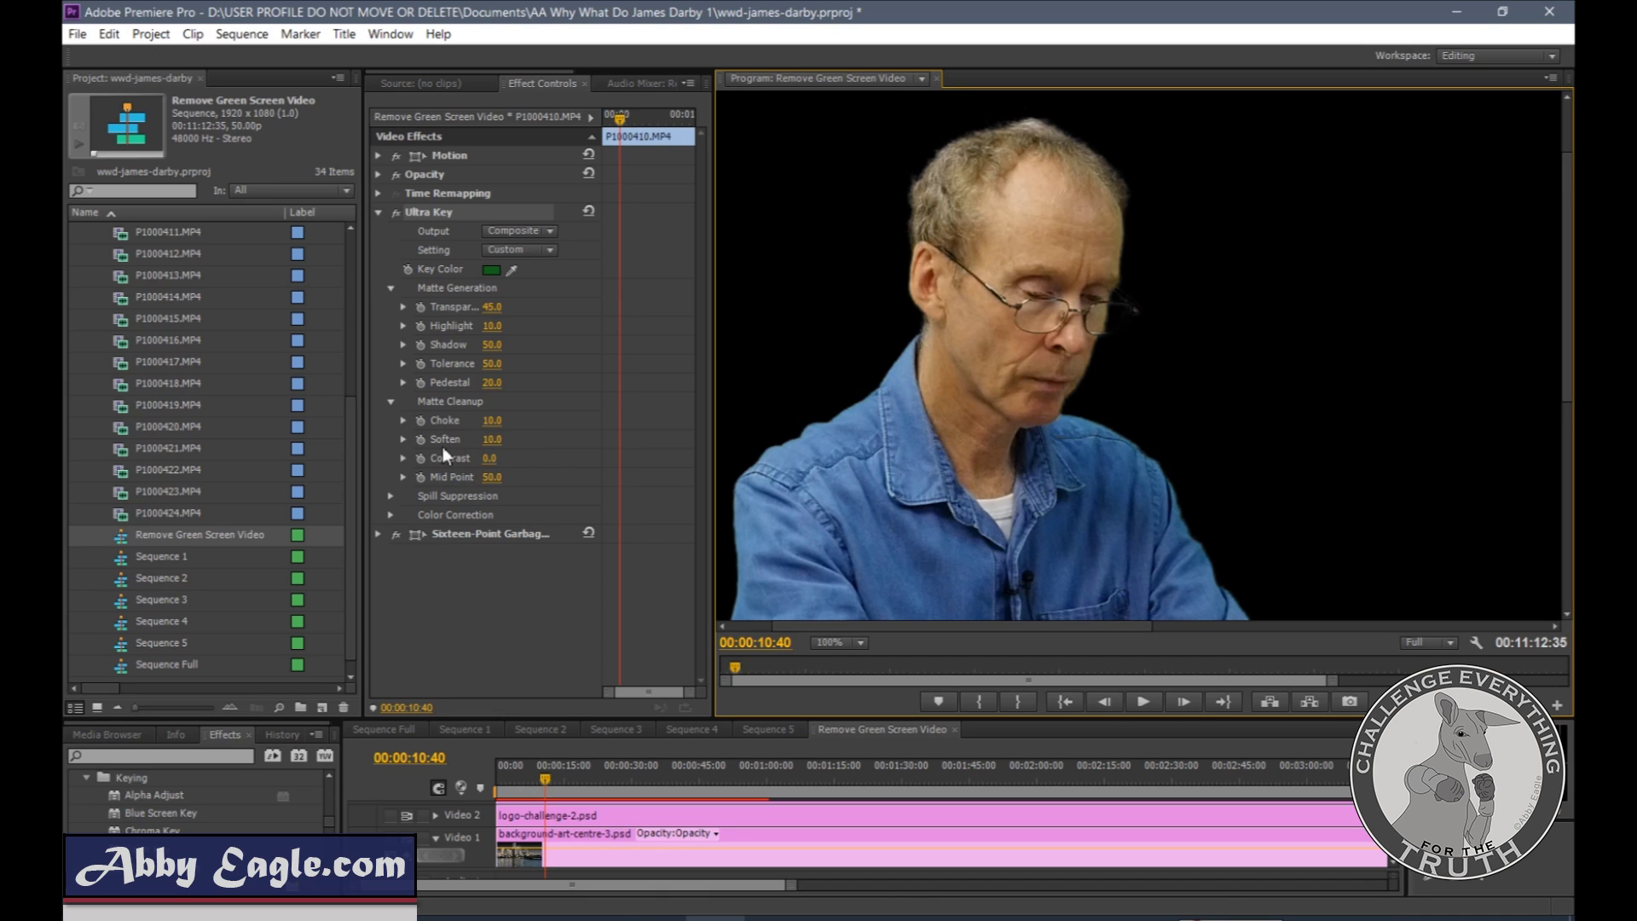
Step: Expand Ultra Key's Spill Suppression and widen the Program monitor to check hands and table
{"action": "left_click", "coordinate": [391, 497]}
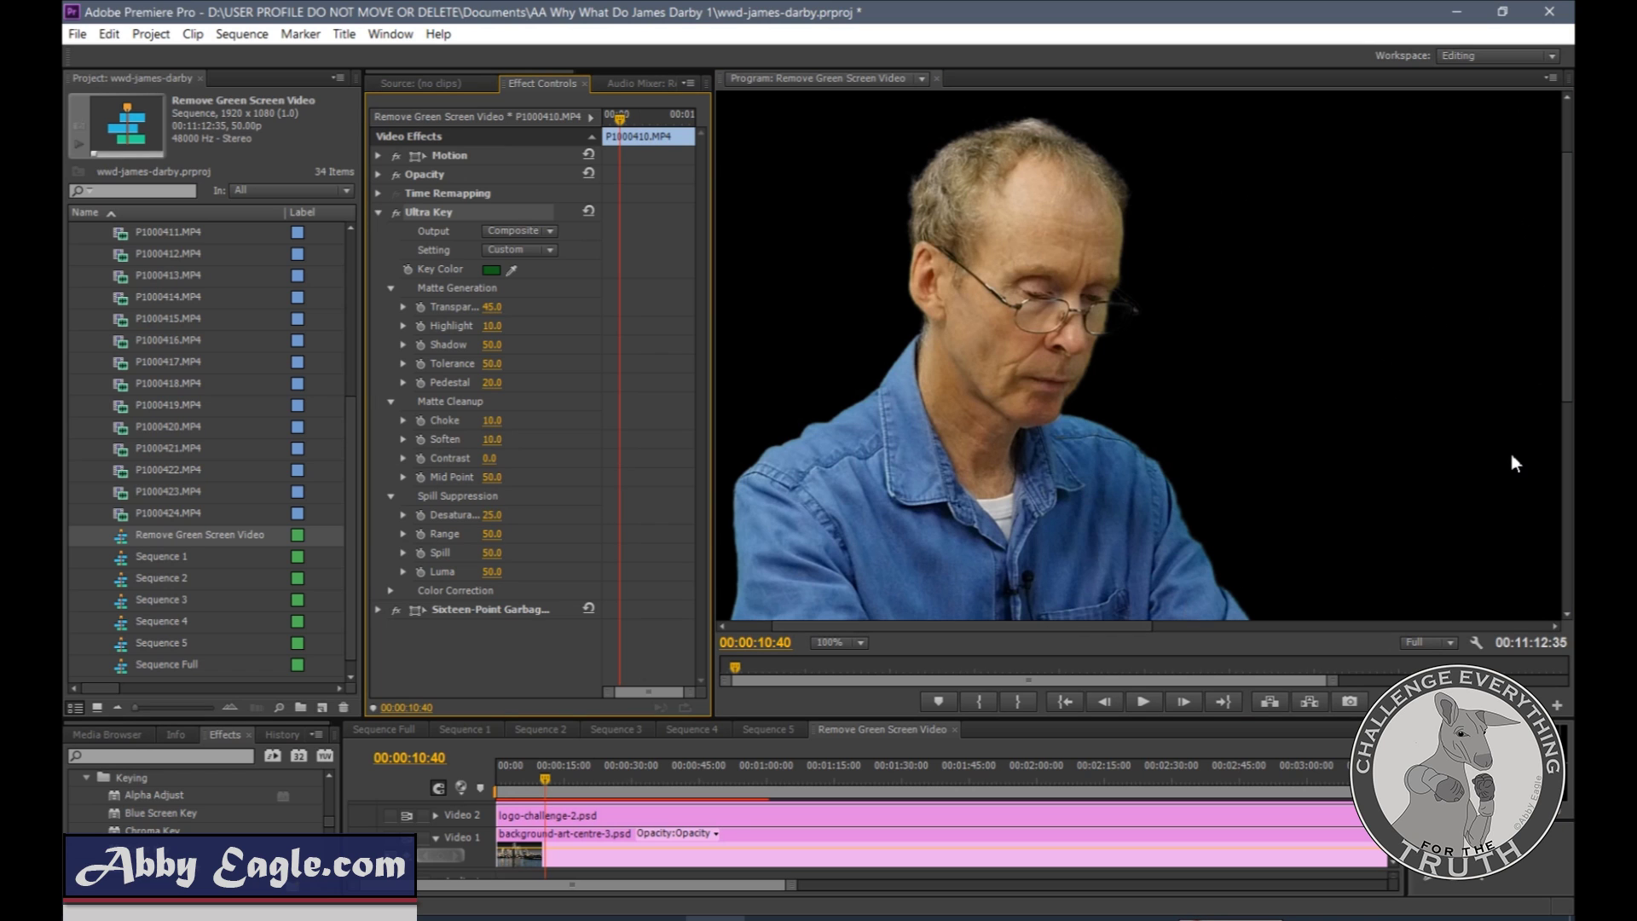
{"action": "left_click_drag", "start_coordinate": [1056, 626], "coordinate": [1108, 624]}
{"action": "left_click_drag", "start_coordinate": [1567, 332], "coordinate": [1567, 537]}
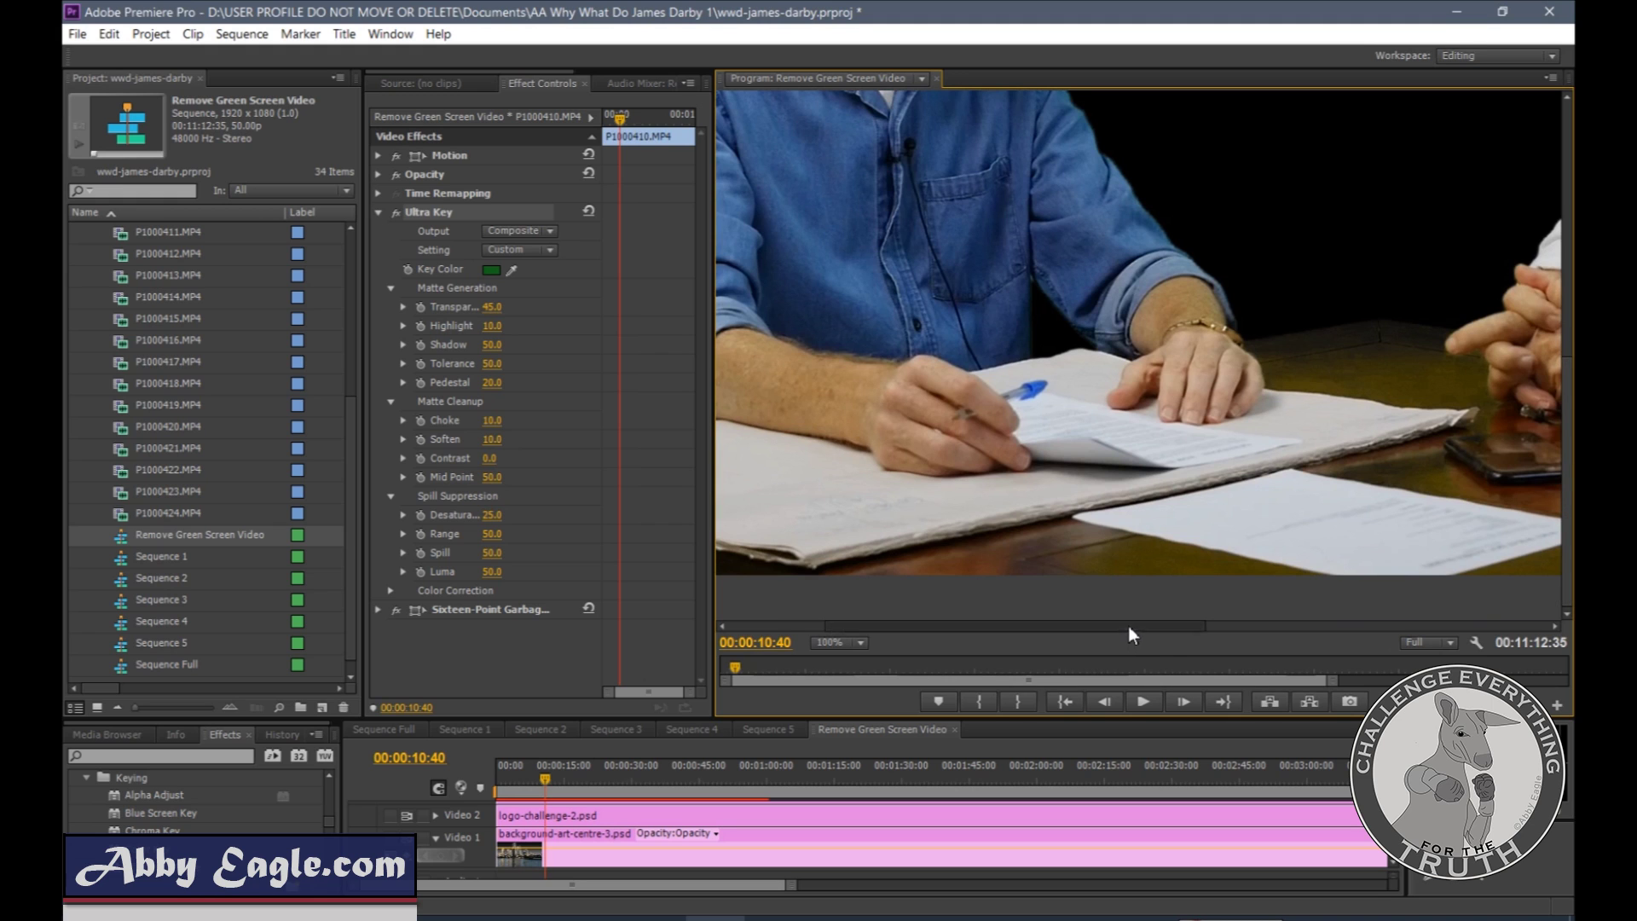
{"action": "left_click_drag", "start_coordinate": [1128, 626], "coordinate": [1095, 624]}
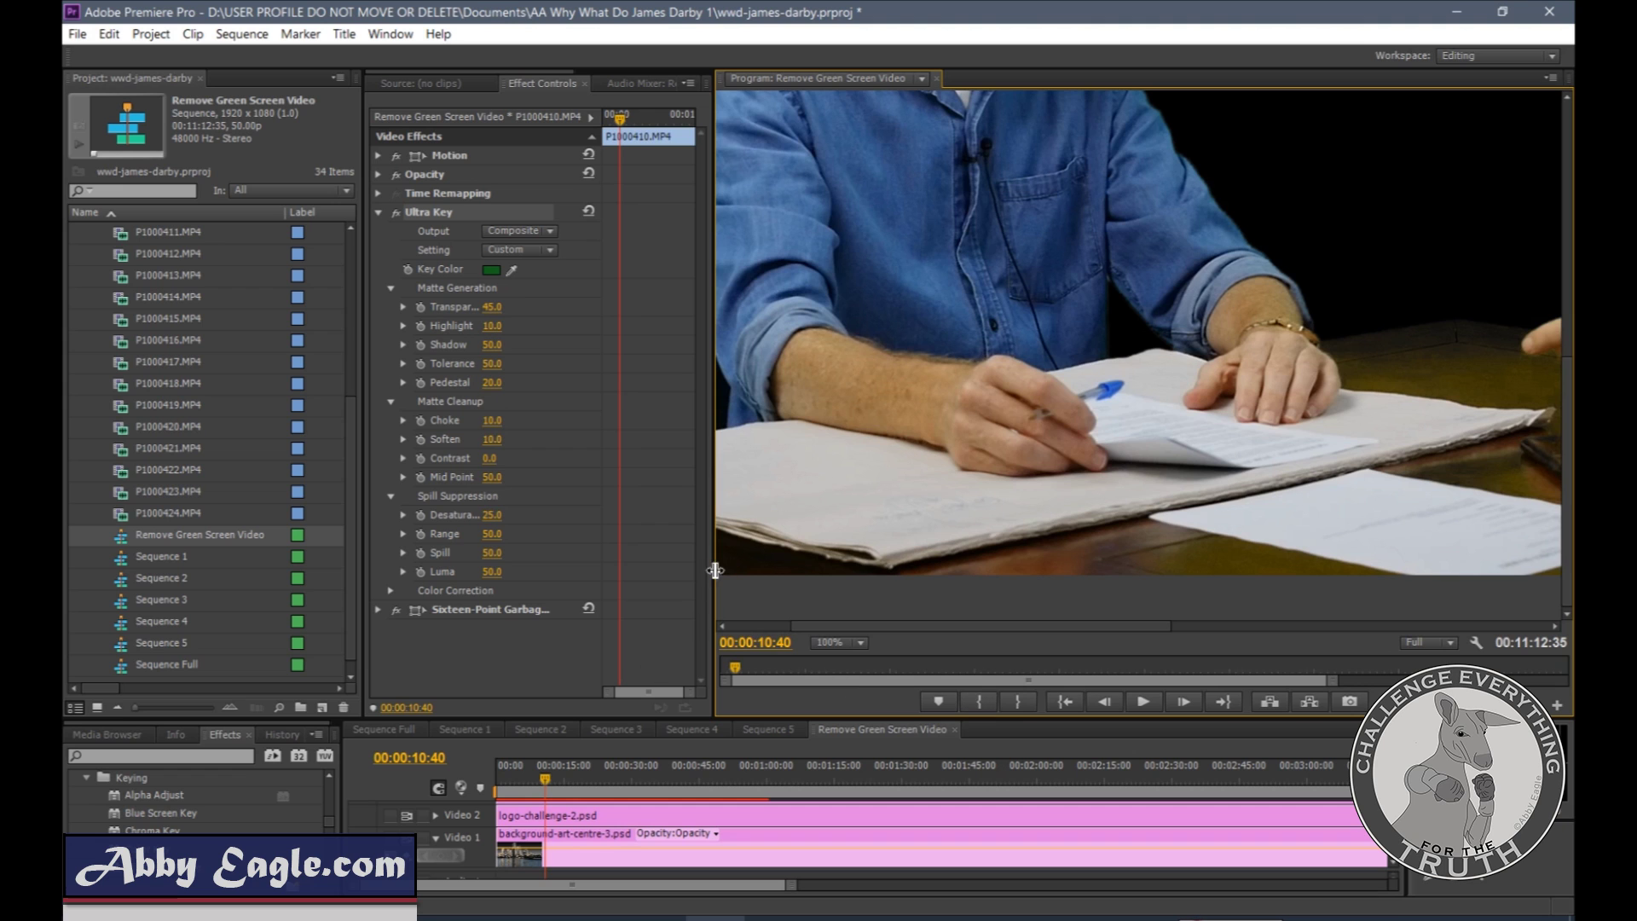
{"action": "left_click_drag", "start_coordinate": [714, 570], "coordinate": [671, 571]}
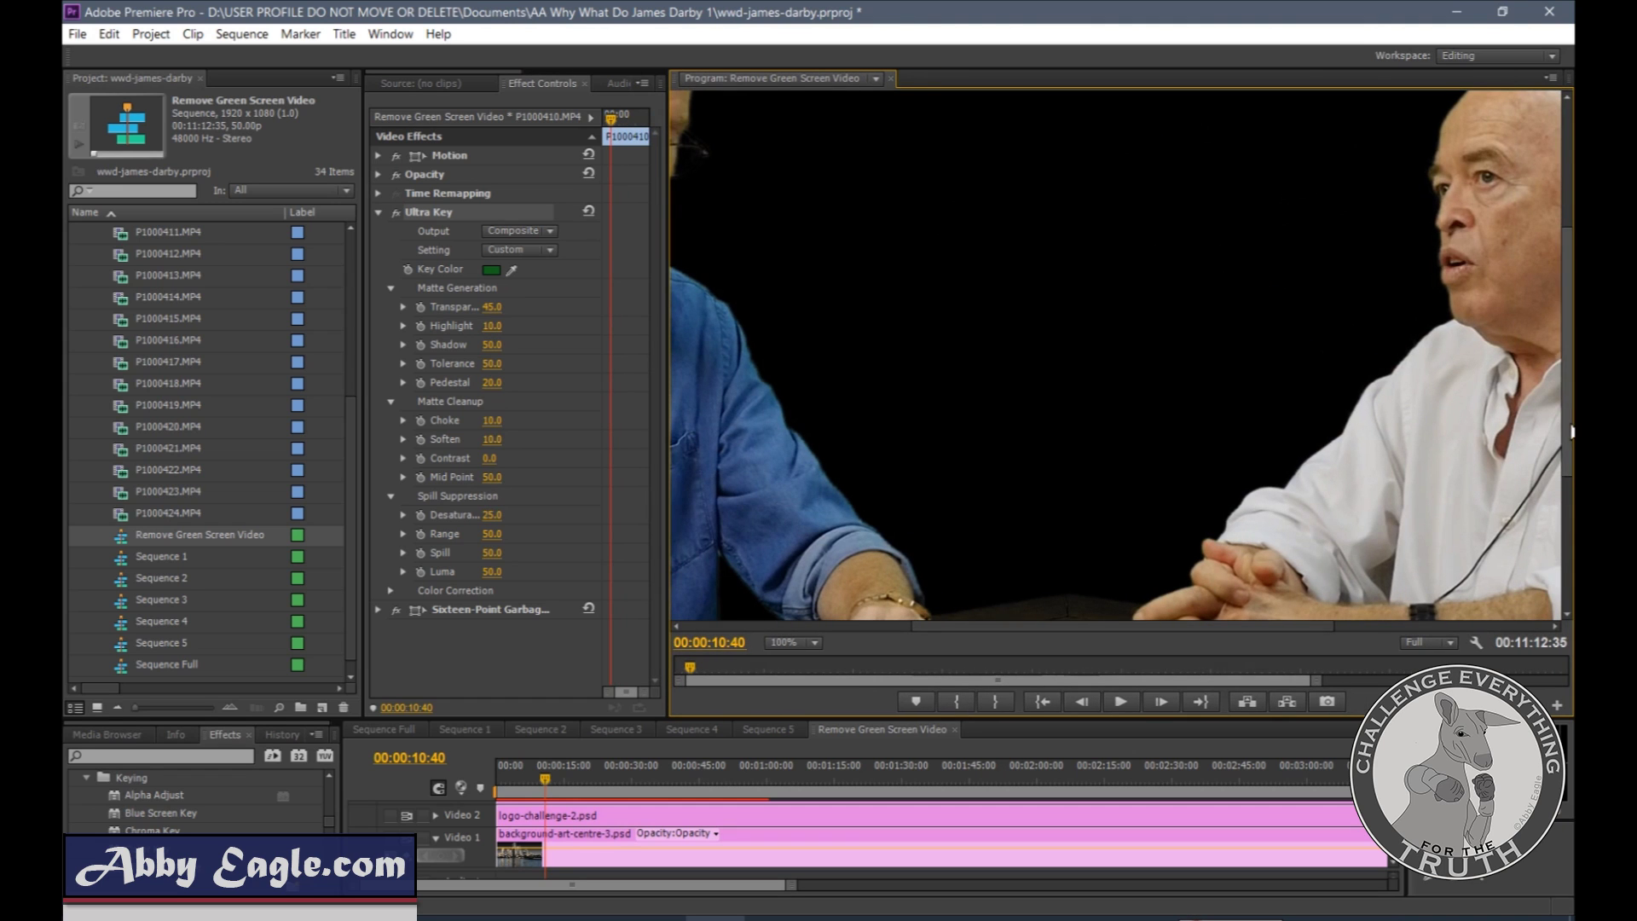
{"action": "left_click_drag", "start_coordinate": [1571, 431], "coordinate": [1553, 626]}
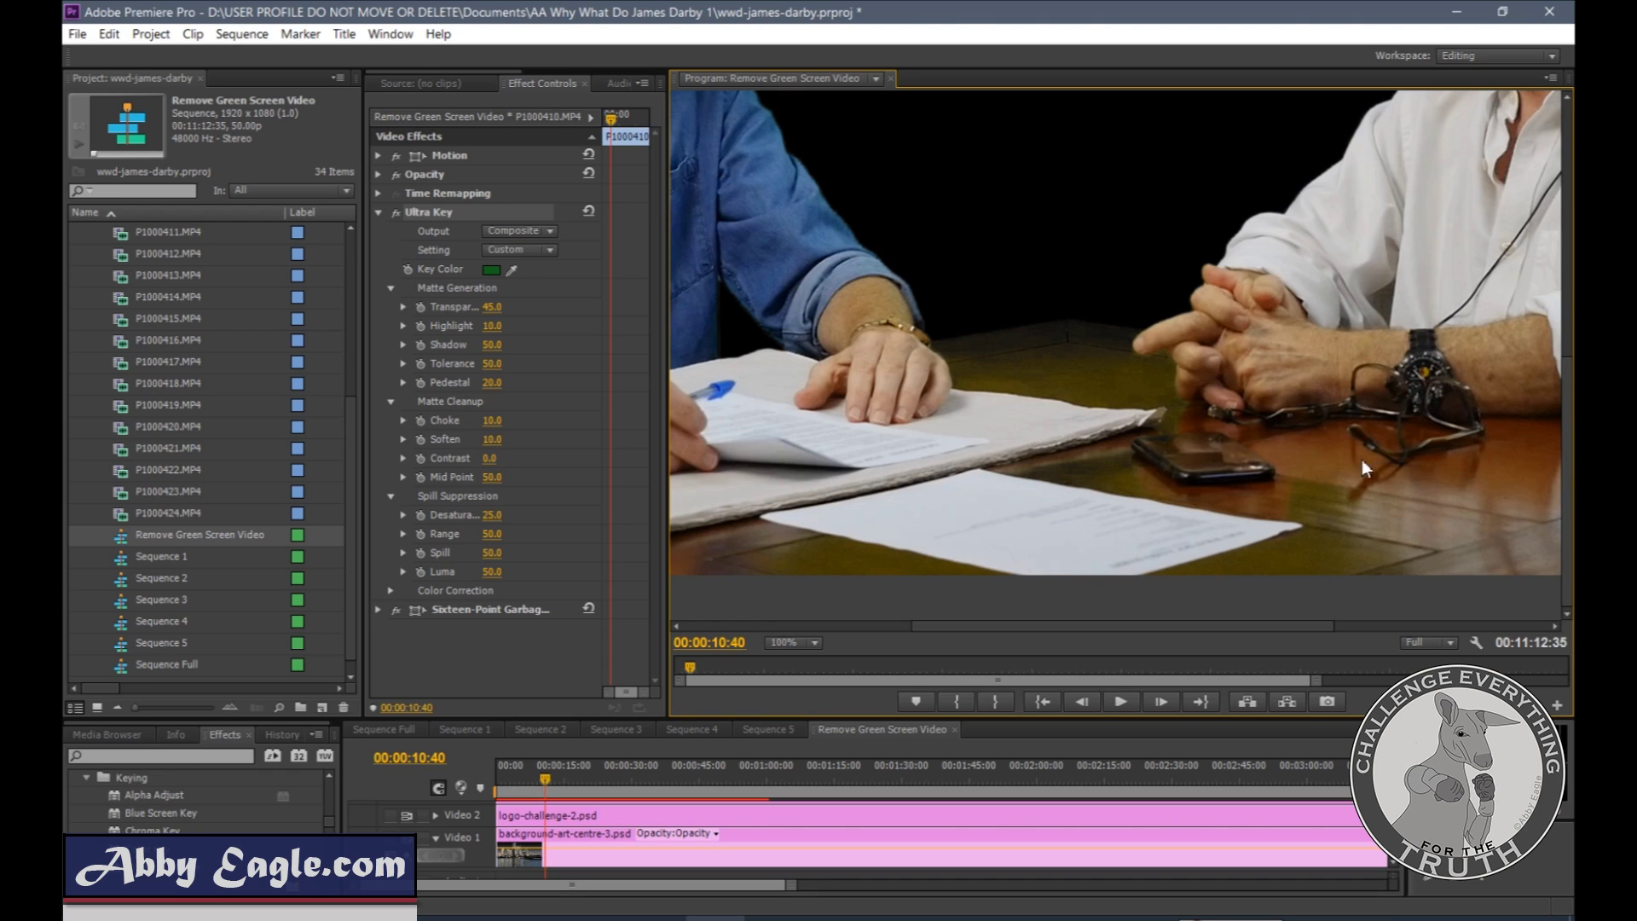
{"action": "left_click_drag", "start_coordinate": [970, 626], "coordinate": [897, 627]}
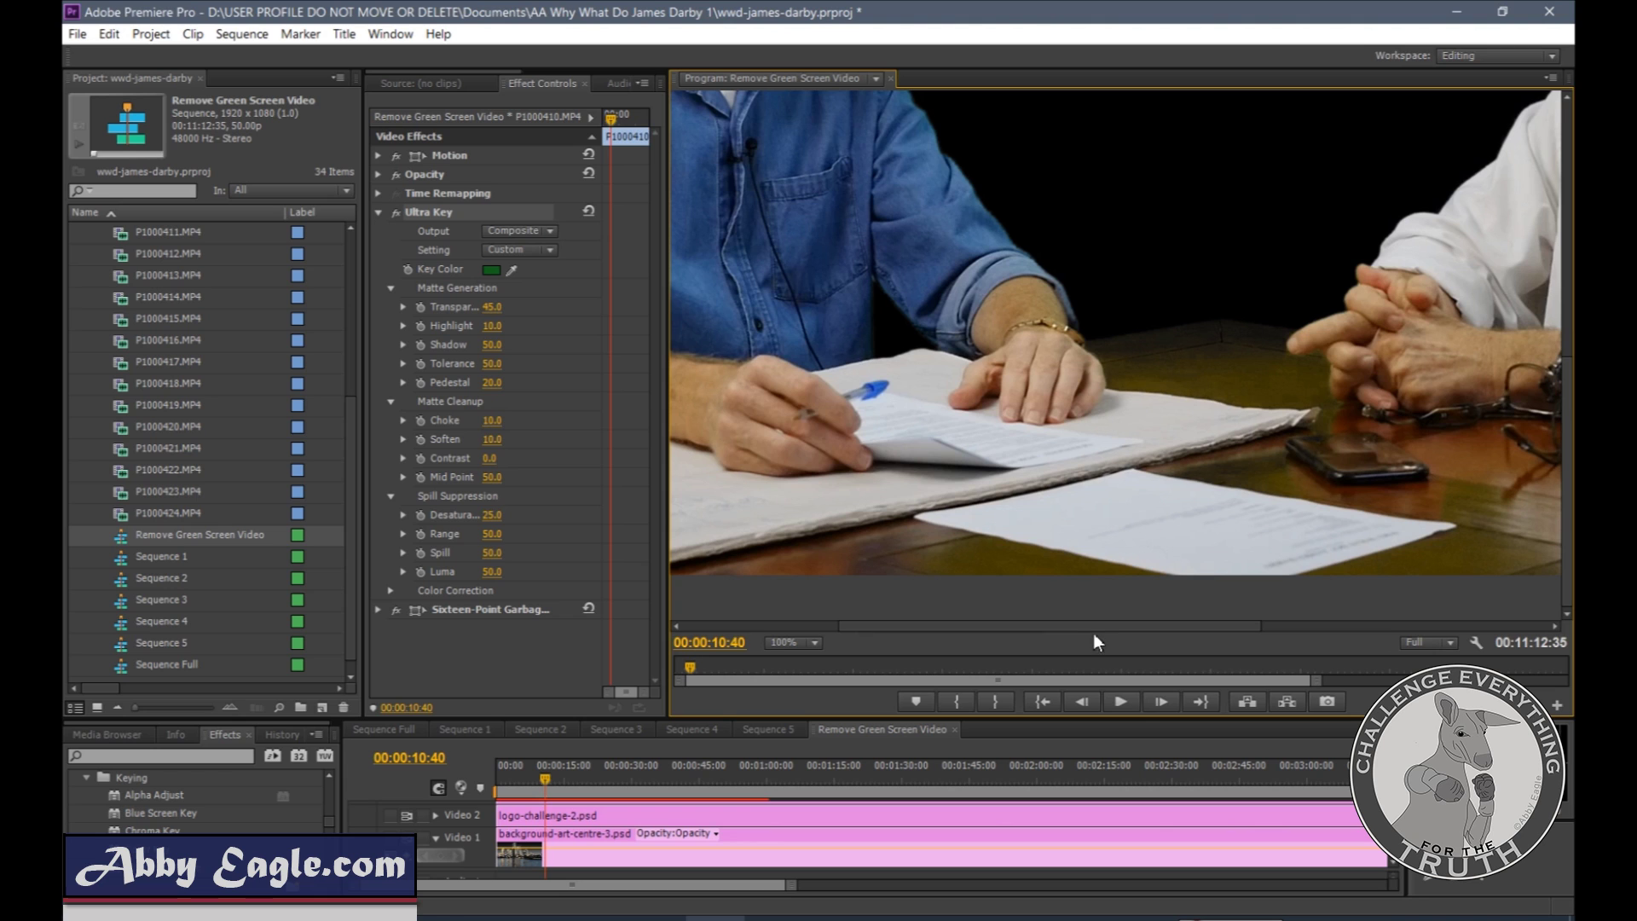
{"action": "left_click_drag", "start_coordinate": [1101, 626], "coordinate": [1256, 678]}
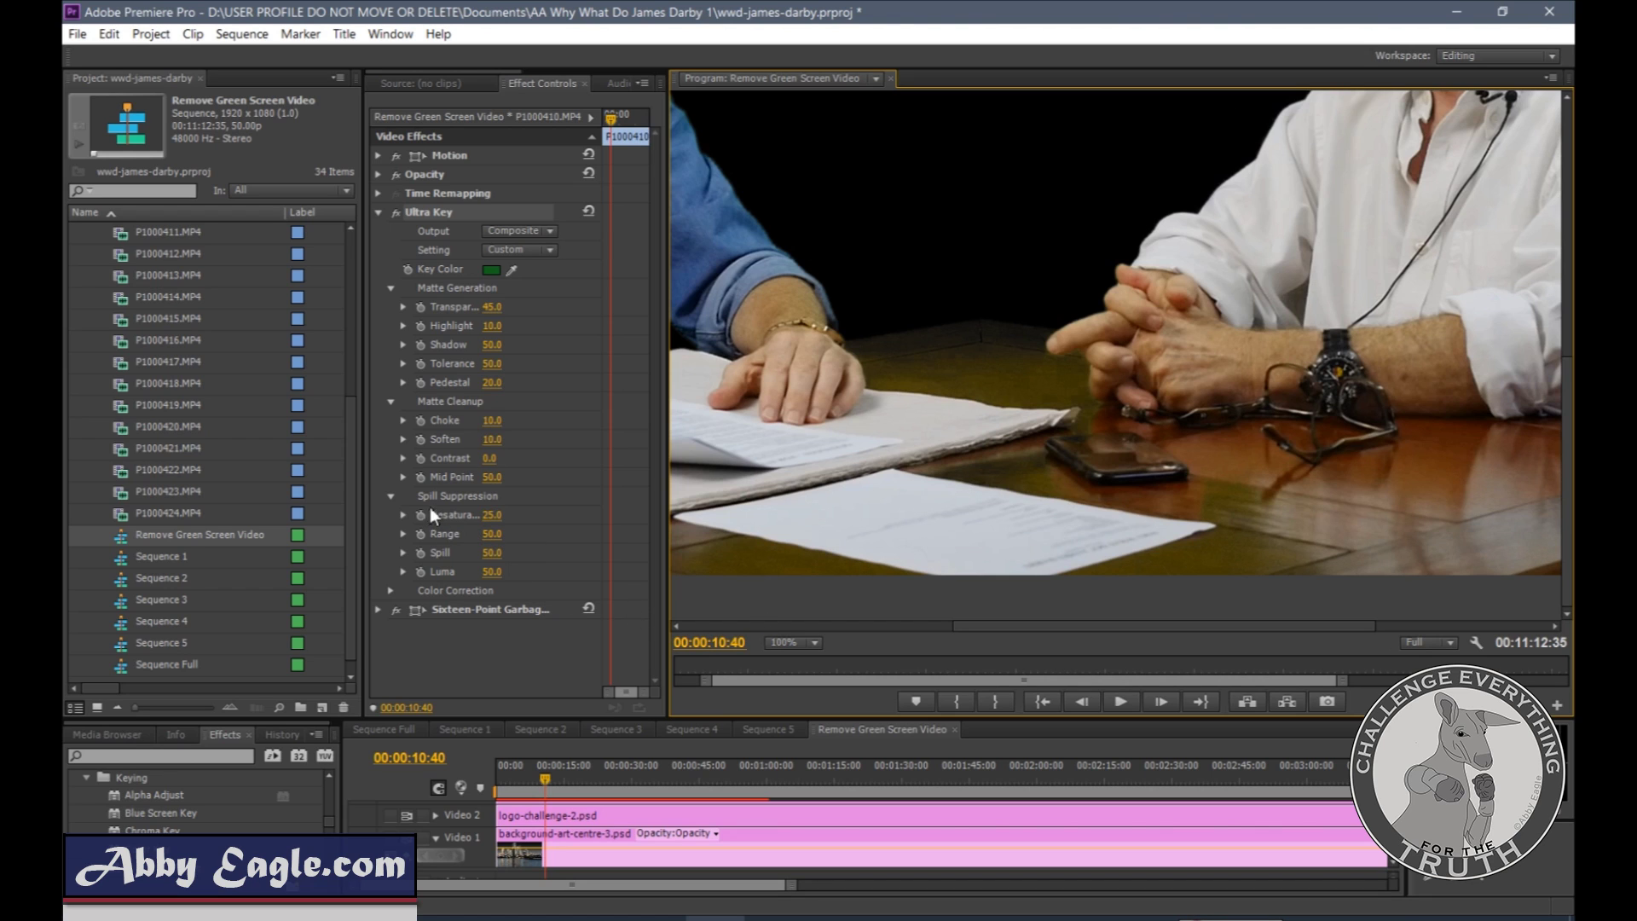
Step: Try spill Desaturate values of 10 and 90, then settle Desaturate back at 45
{"action": "left_click", "coordinate": [497, 517]}
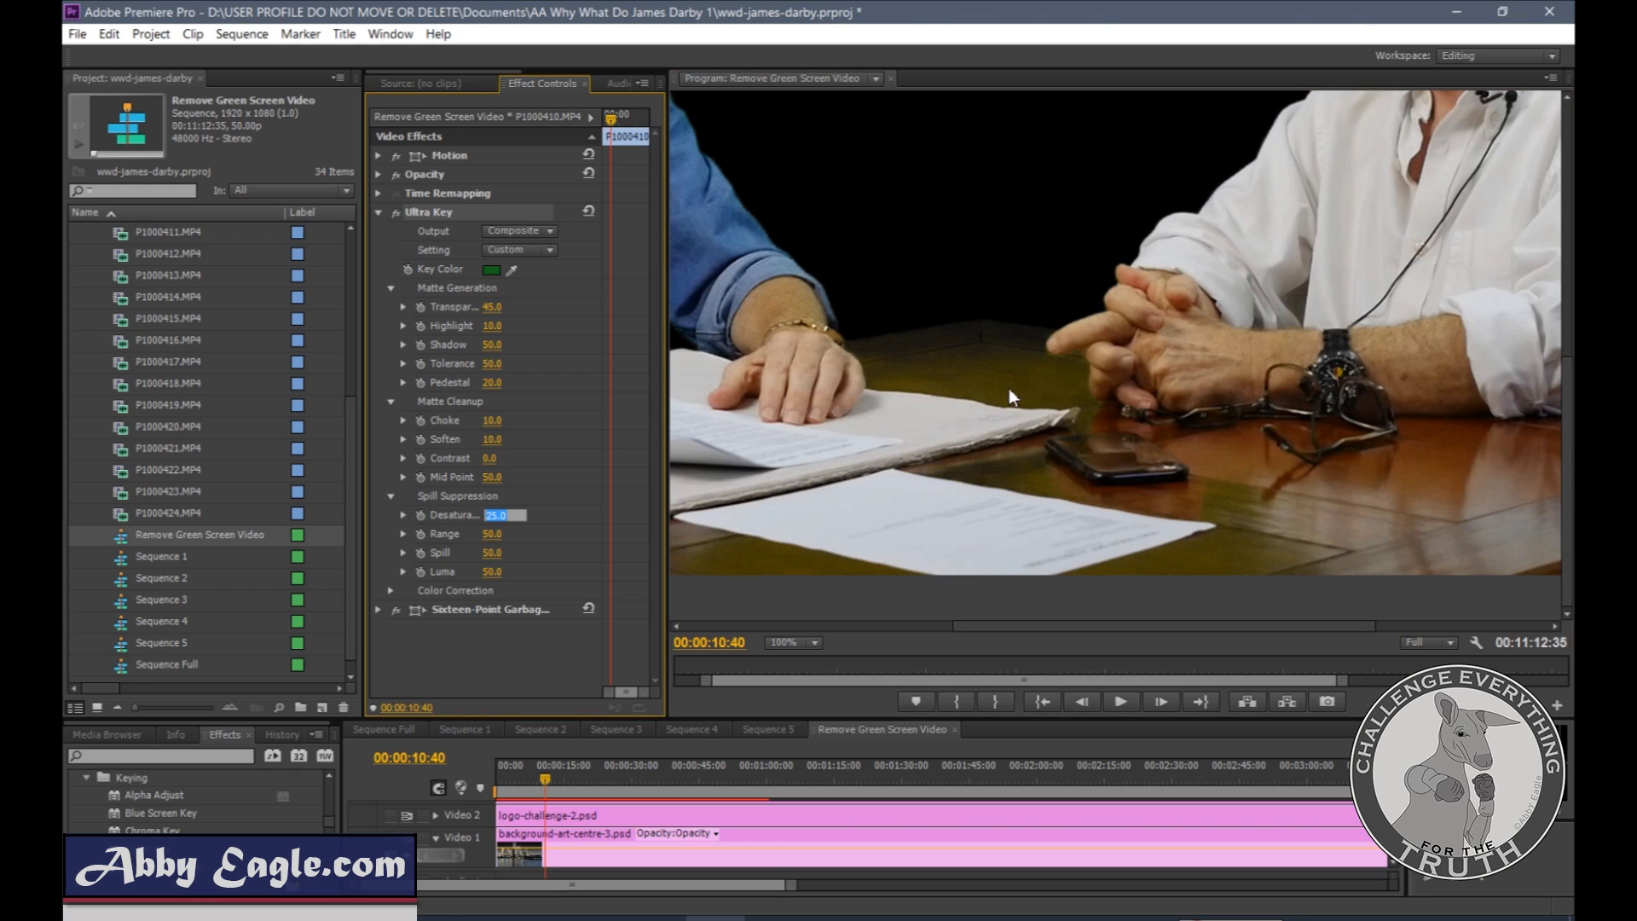
{"action": "type", "text": "45"}
{"action": "key", "text": "Return"}
{"action": "left_click", "coordinate": [492, 516]}
{"action": "type", "text": "10"}
{"action": "key", "text": "Return"}
{"action": "left_click", "coordinate": [492, 515]}
{"action": "type", "text": "90"}
{"action": "key", "text": "Return"}
{"action": "left_click", "coordinate": [503, 515]}
{"action": "type", "text": "45"}
{"action": "key", "text": "Return"}
Step: Compare spill Range at 10 and 90, then fix Range at 50
{"action": "left_click", "coordinate": [494, 537]}
{"action": "type", "text": "10"}
{"action": "key", "text": "Return"}
{"action": "left_click", "coordinate": [496, 533]}
{"action": "type", "text": "90"}
{"action": "key", "text": "Return"}
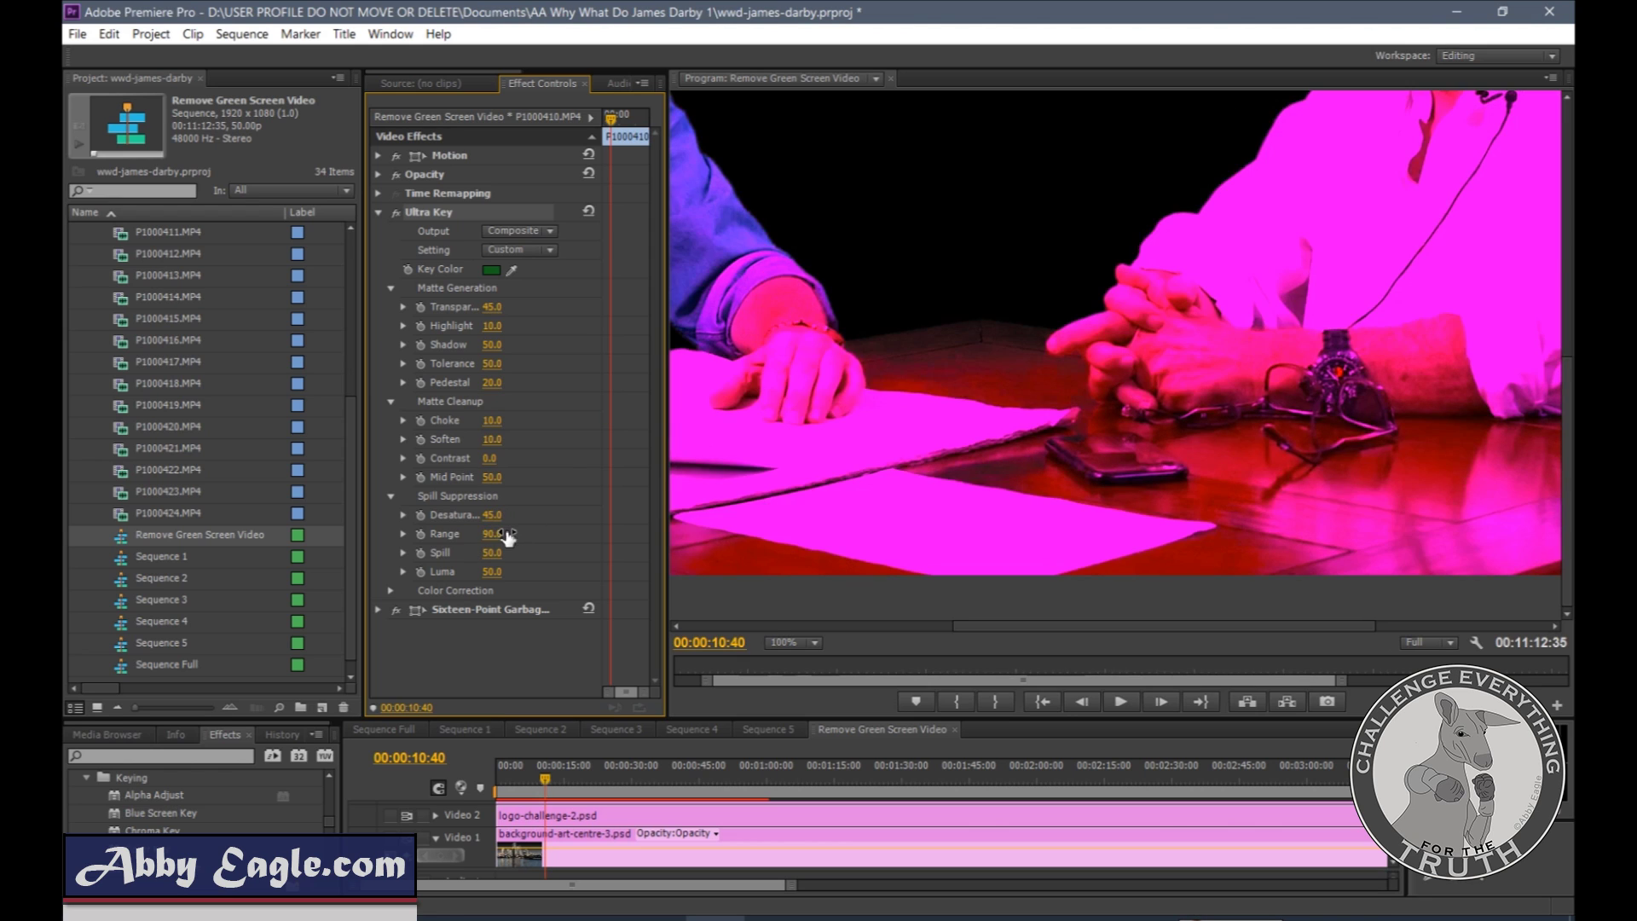
{"action": "left_click", "coordinate": [508, 535]}
{"action": "type", "text": "50"}
{"action": "key", "text": "Return"}
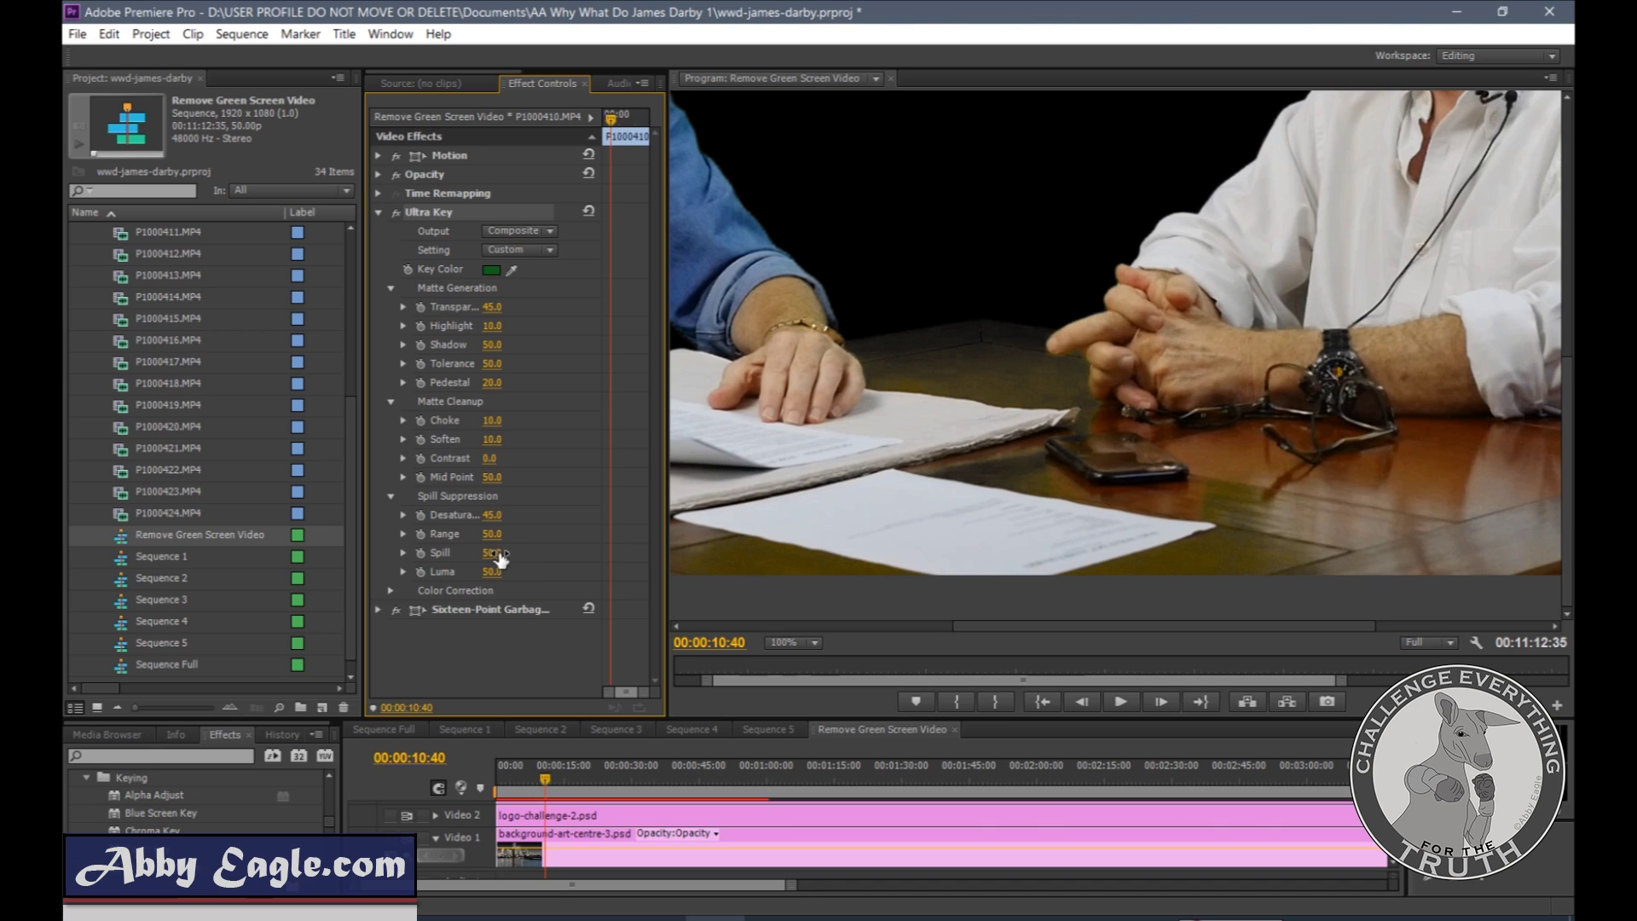
Step: Compare Spill amounts 10 and 90 while inspecting the preview, then set Spill to 40
{"action": "left_click", "coordinate": [508, 552]}
{"action": "type", "text": "10"}
{"action": "key", "text": "Return"}
{"action": "left_click", "coordinate": [493, 552]}
{"action": "type", "text": "90"}
{"action": "key", "text": "Return"}
{"action": "left_click_drag", "start_coordinate": [1092, 626], "coordinate": [909, 621]}
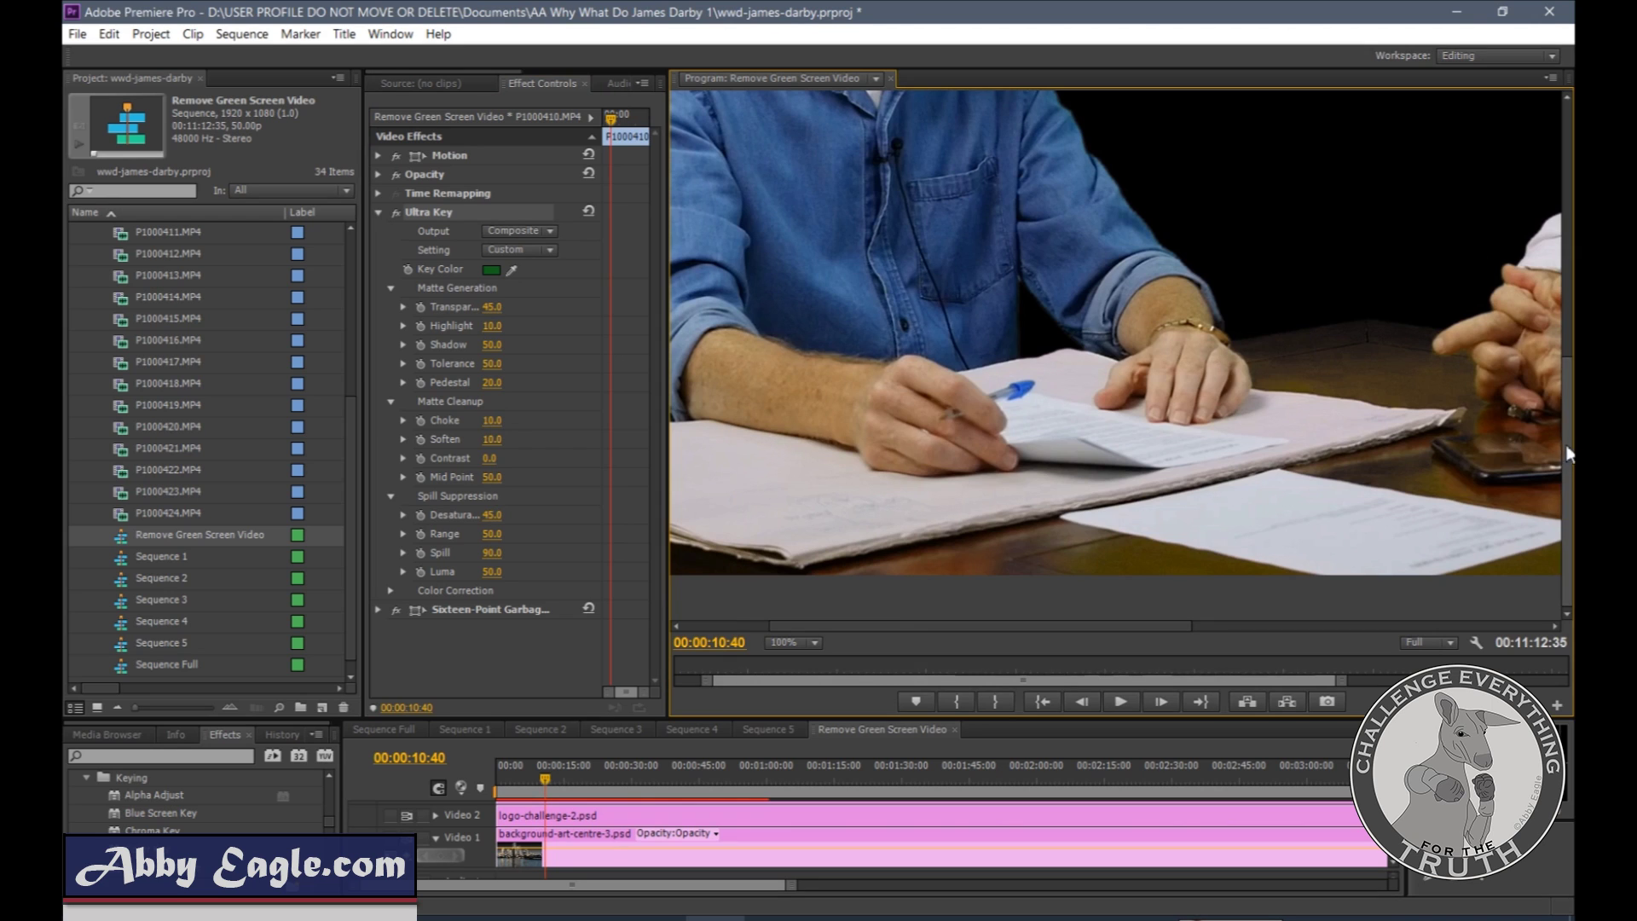
{"action": "left_click_drag", "start_coordinate": [1567, 465], "coordinate": [1567, 196]}
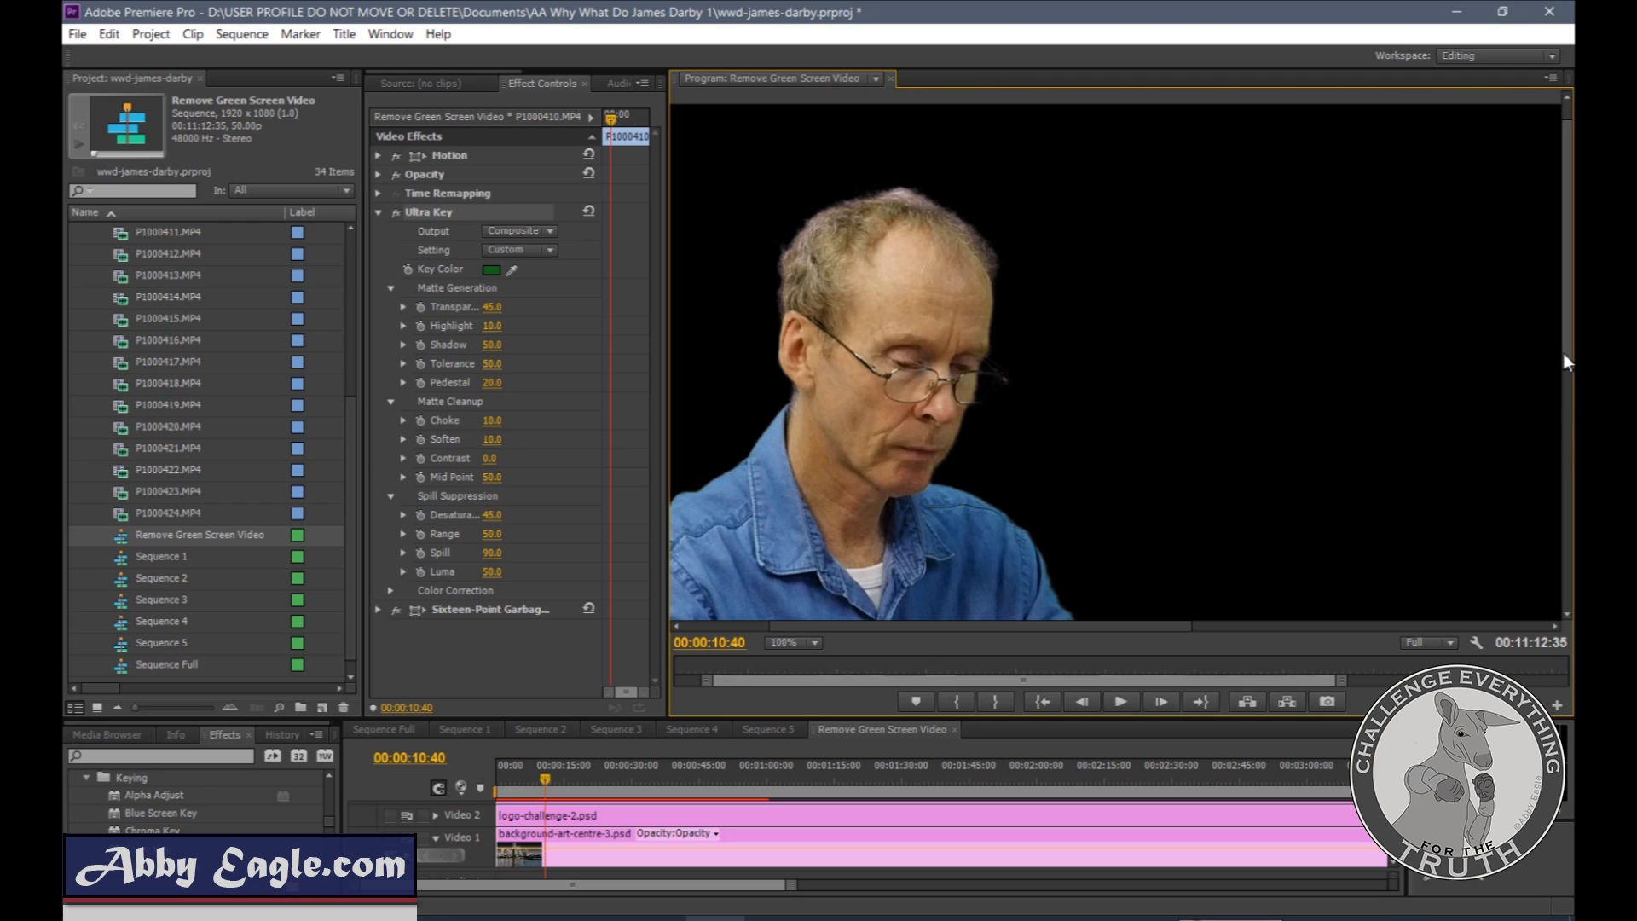
{"action": "left_click_drag", "start_coordinate": [1562, 355], "coordinate": [1560, 396]}
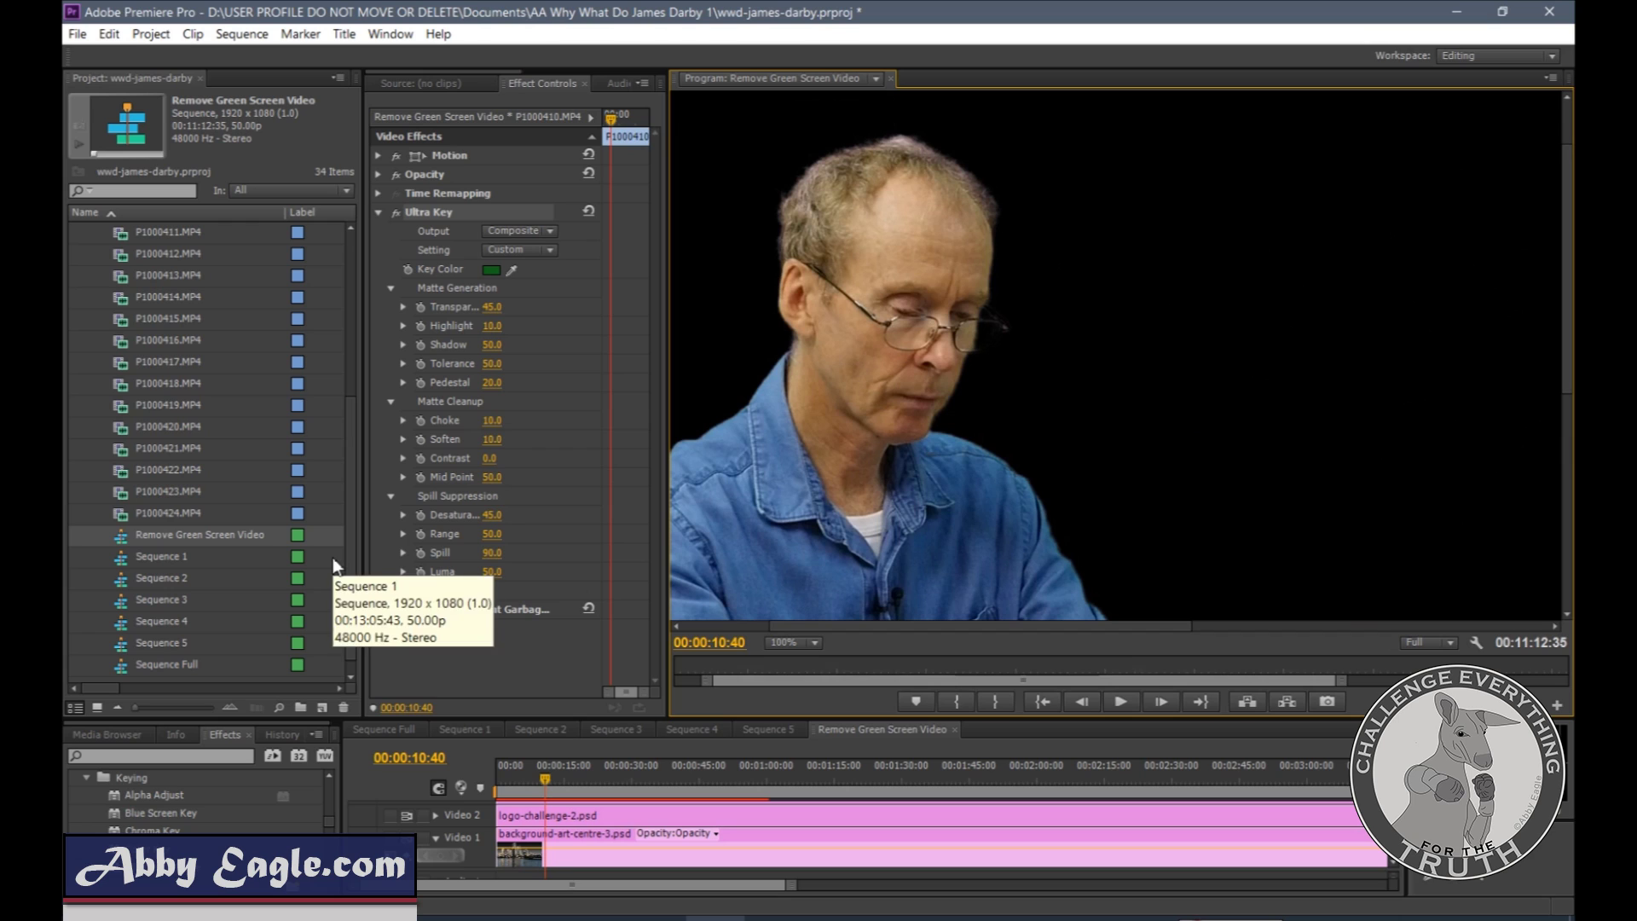
{"action": "left_click", "coordinate": [494, 553]}
{"action": "type", "text": "40"}
{"action": "key", "text": "Return"}
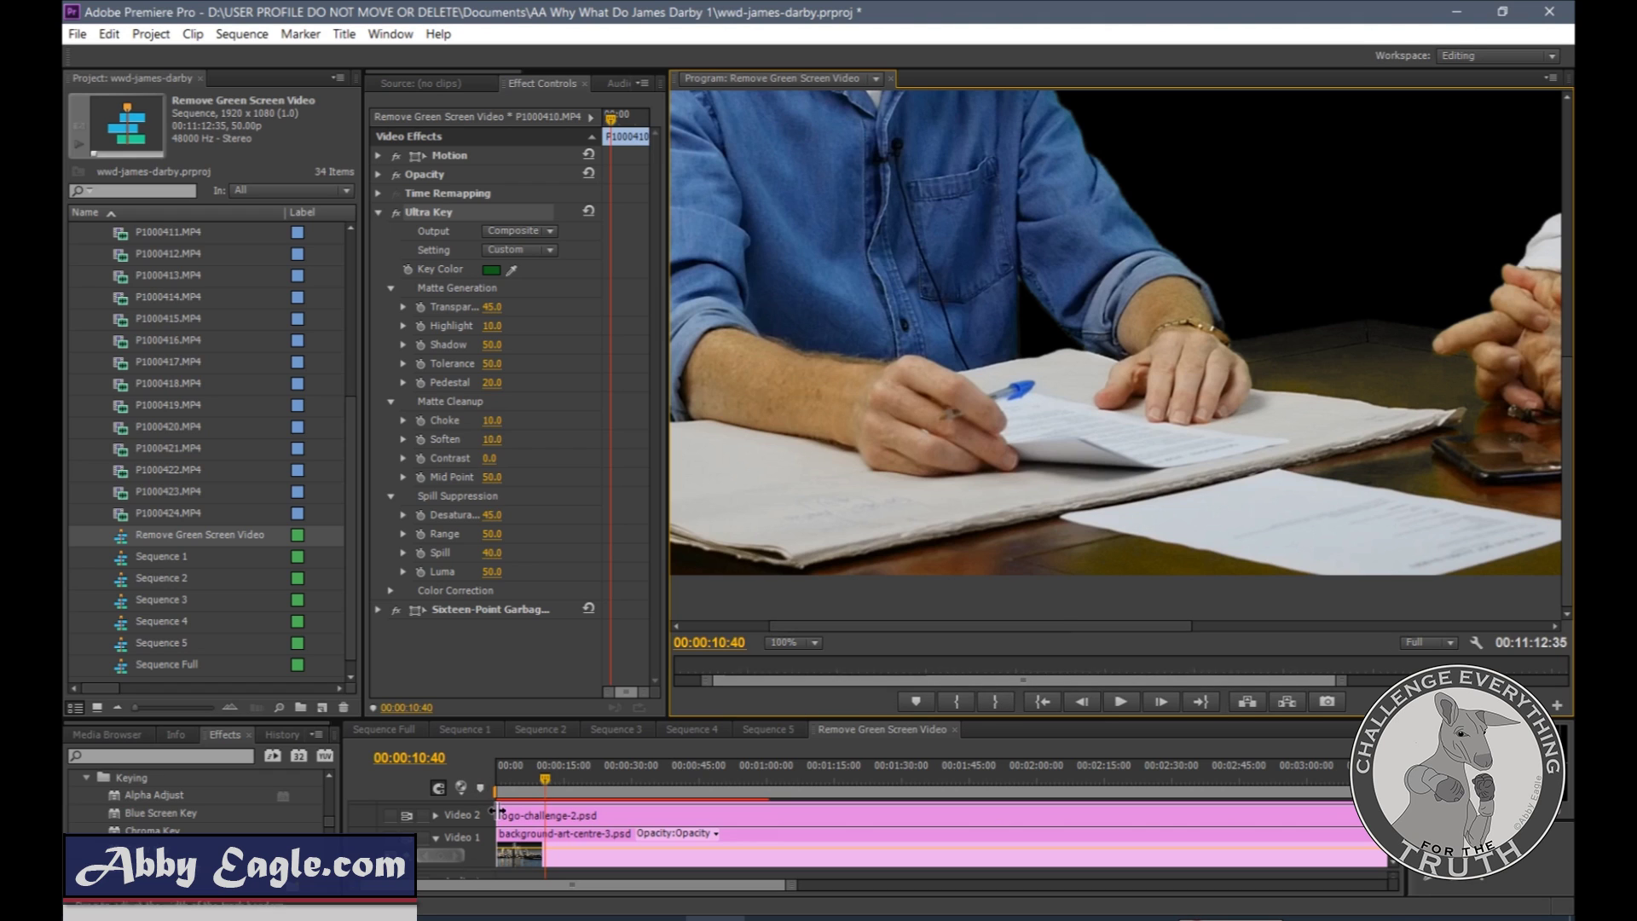
{"action": "left_click", "coordinate": [494, 572]}
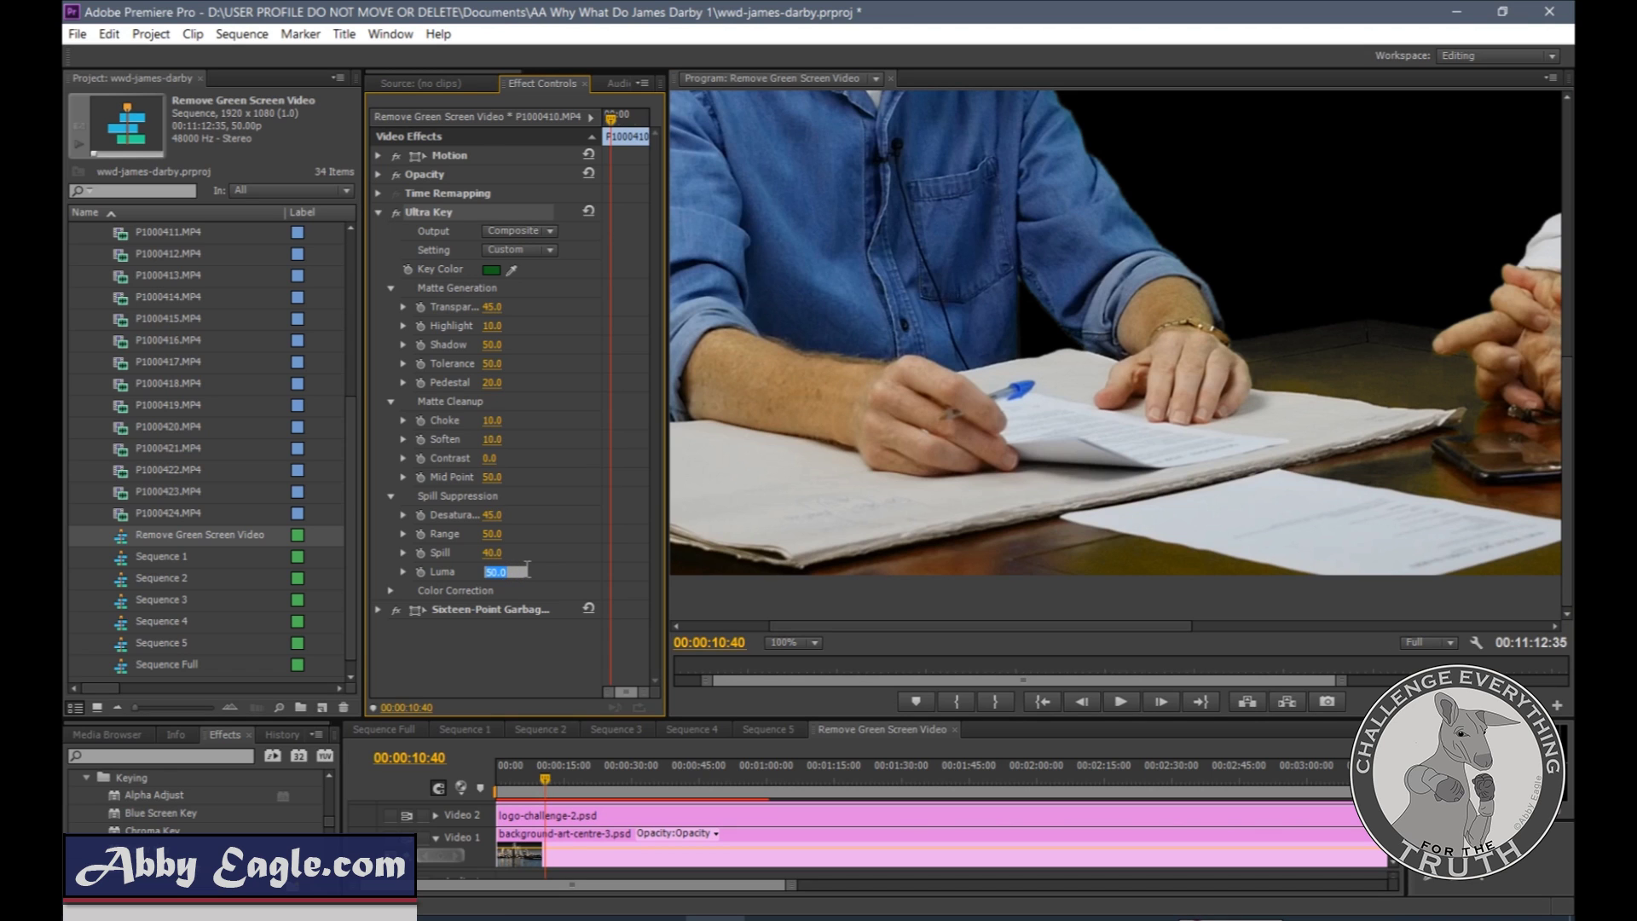
{"action": "type", "text": "10"}
{"action": "key", "text": "Return"}
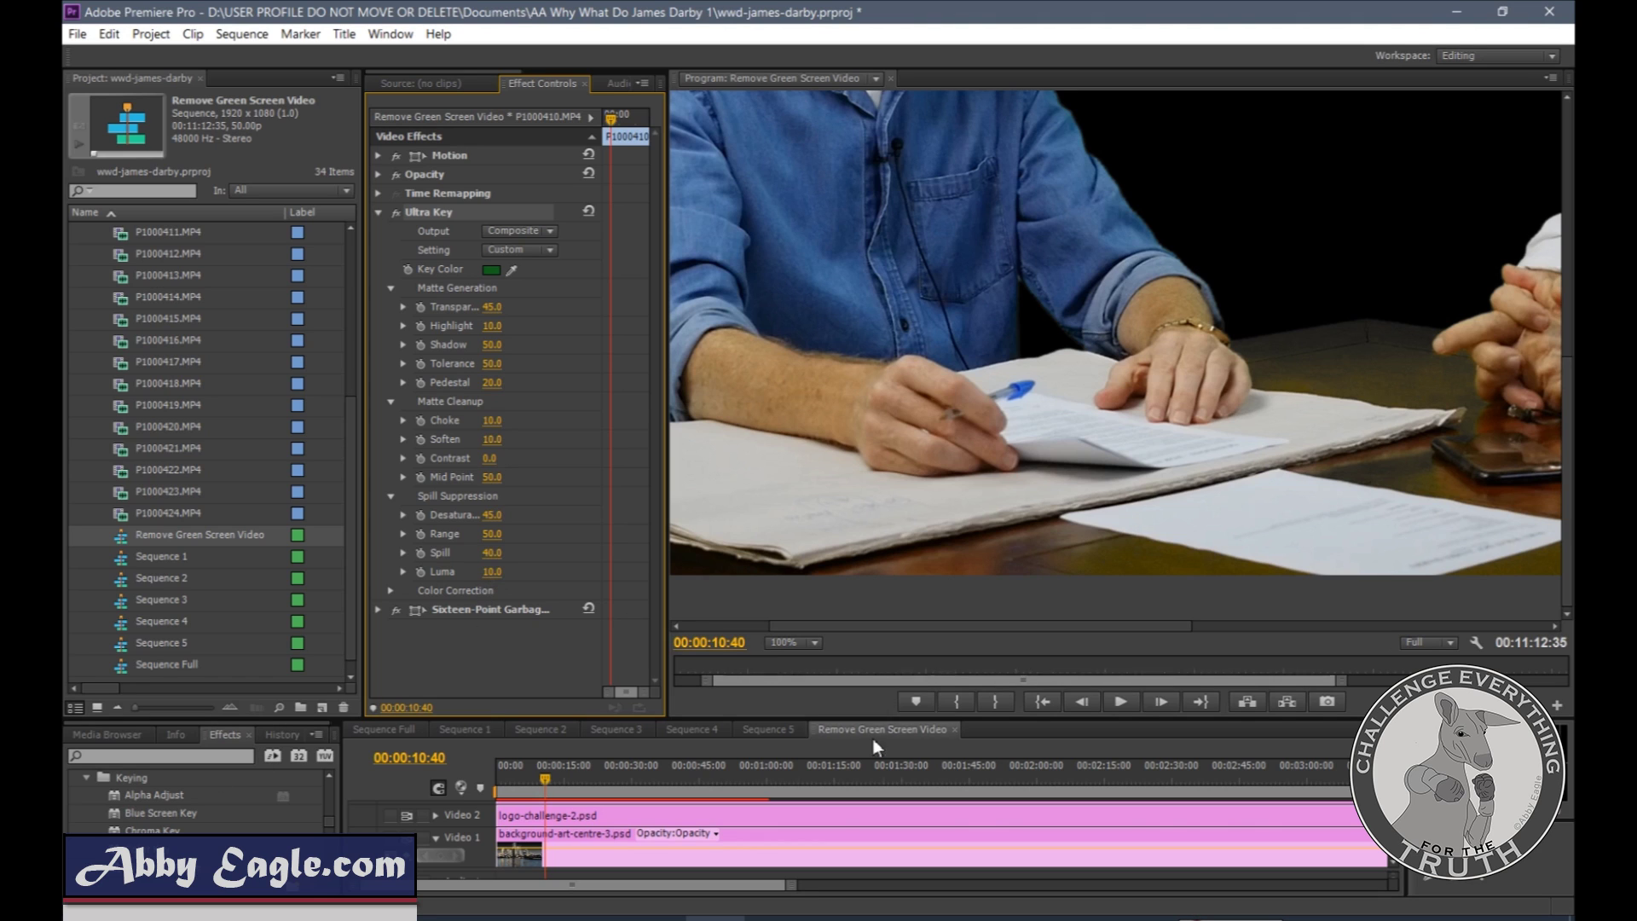
{"action": "mouse_move", "coordinate": [1180, 627]}
{"action": "left_mouse_down"}
{"action": "mouse_move", "coordinate": [1296, 630]}
{"action": "mouse_move", "coordinate": [1194, 640]}
{"action": "left_mouse_up"}
{"action": "left_click", "coordinate": [495, 572]}
{"action": "type", "text": "90"}
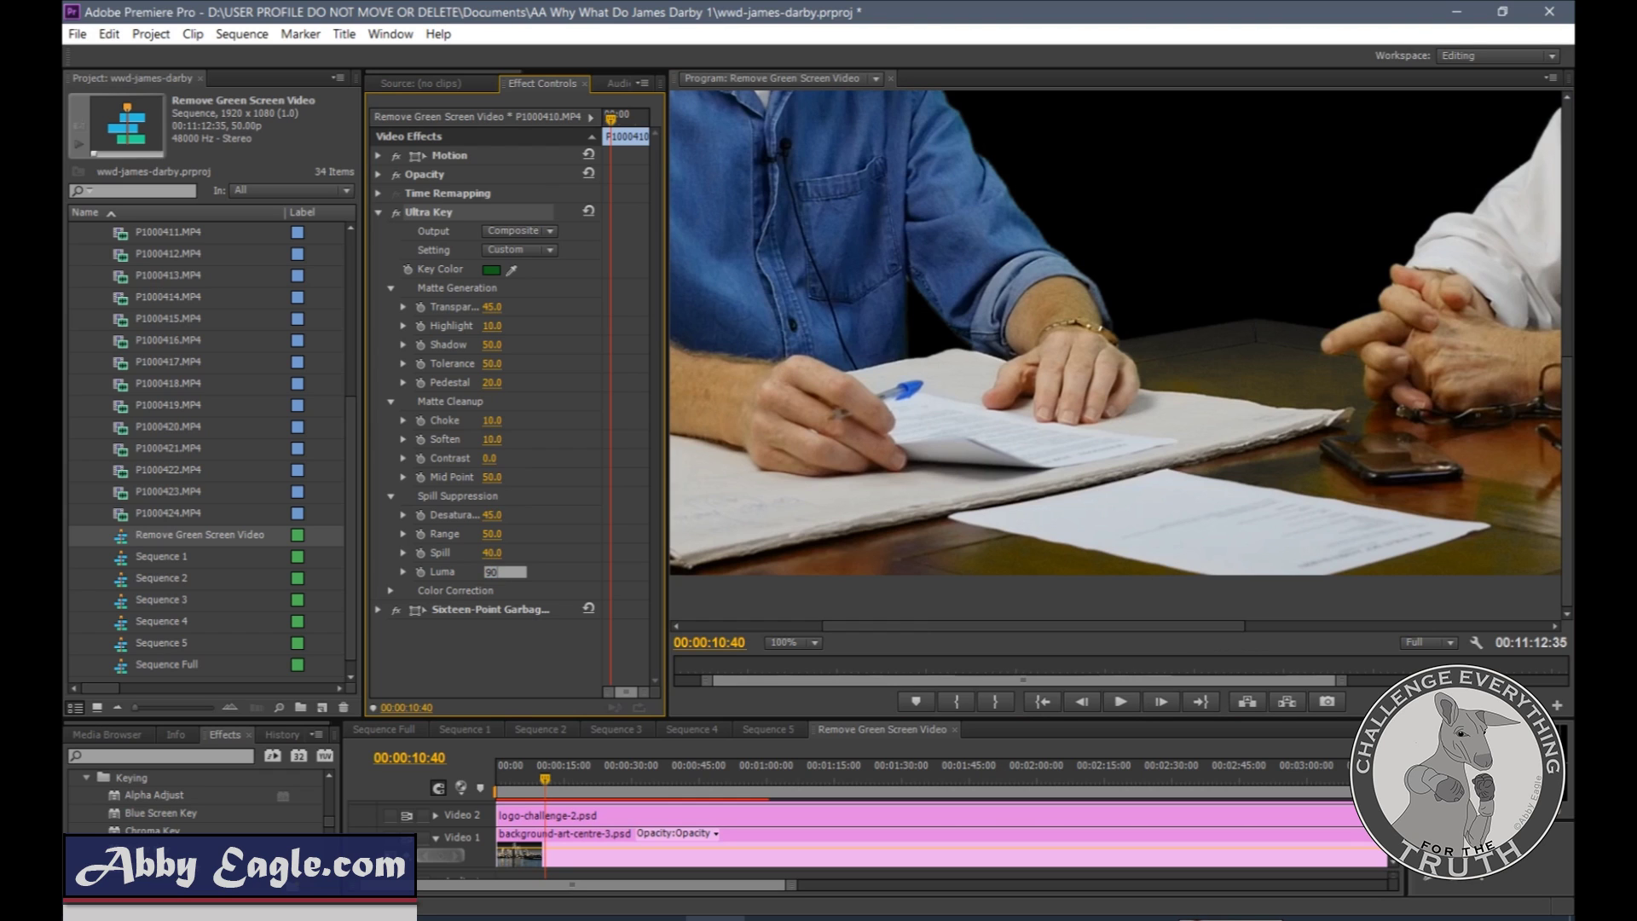
{"action": "key", "text": "Return"}
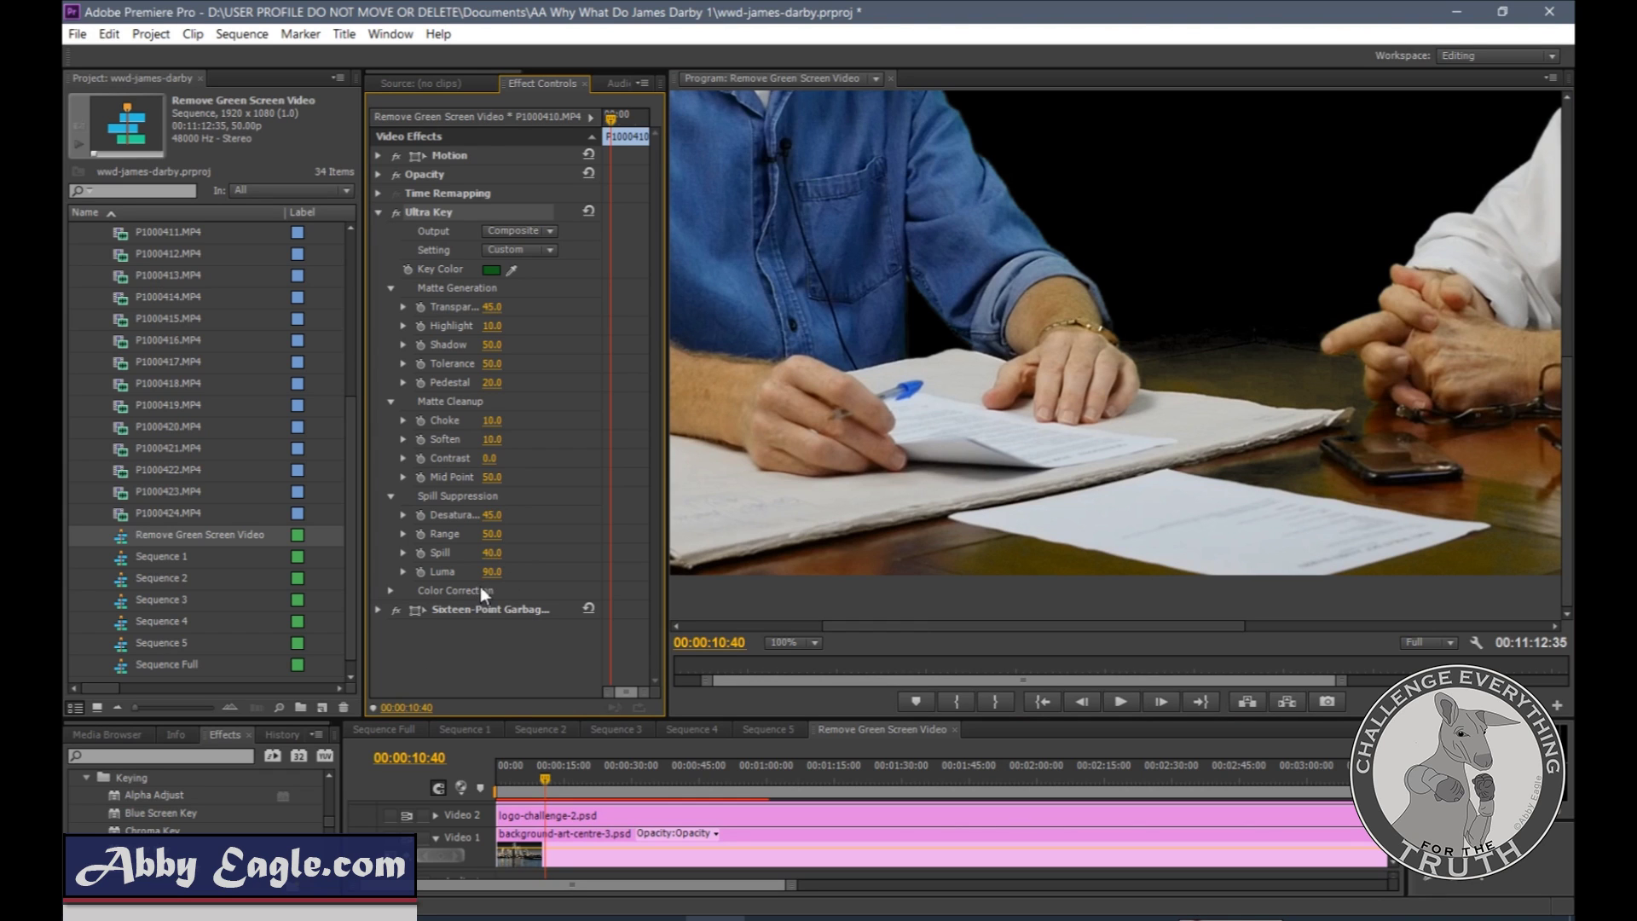
{"action": "left_click", "coordinate": [493, 571]}
{"action": "type", "text": "70"}
{"action": "key", "text": "Return"}
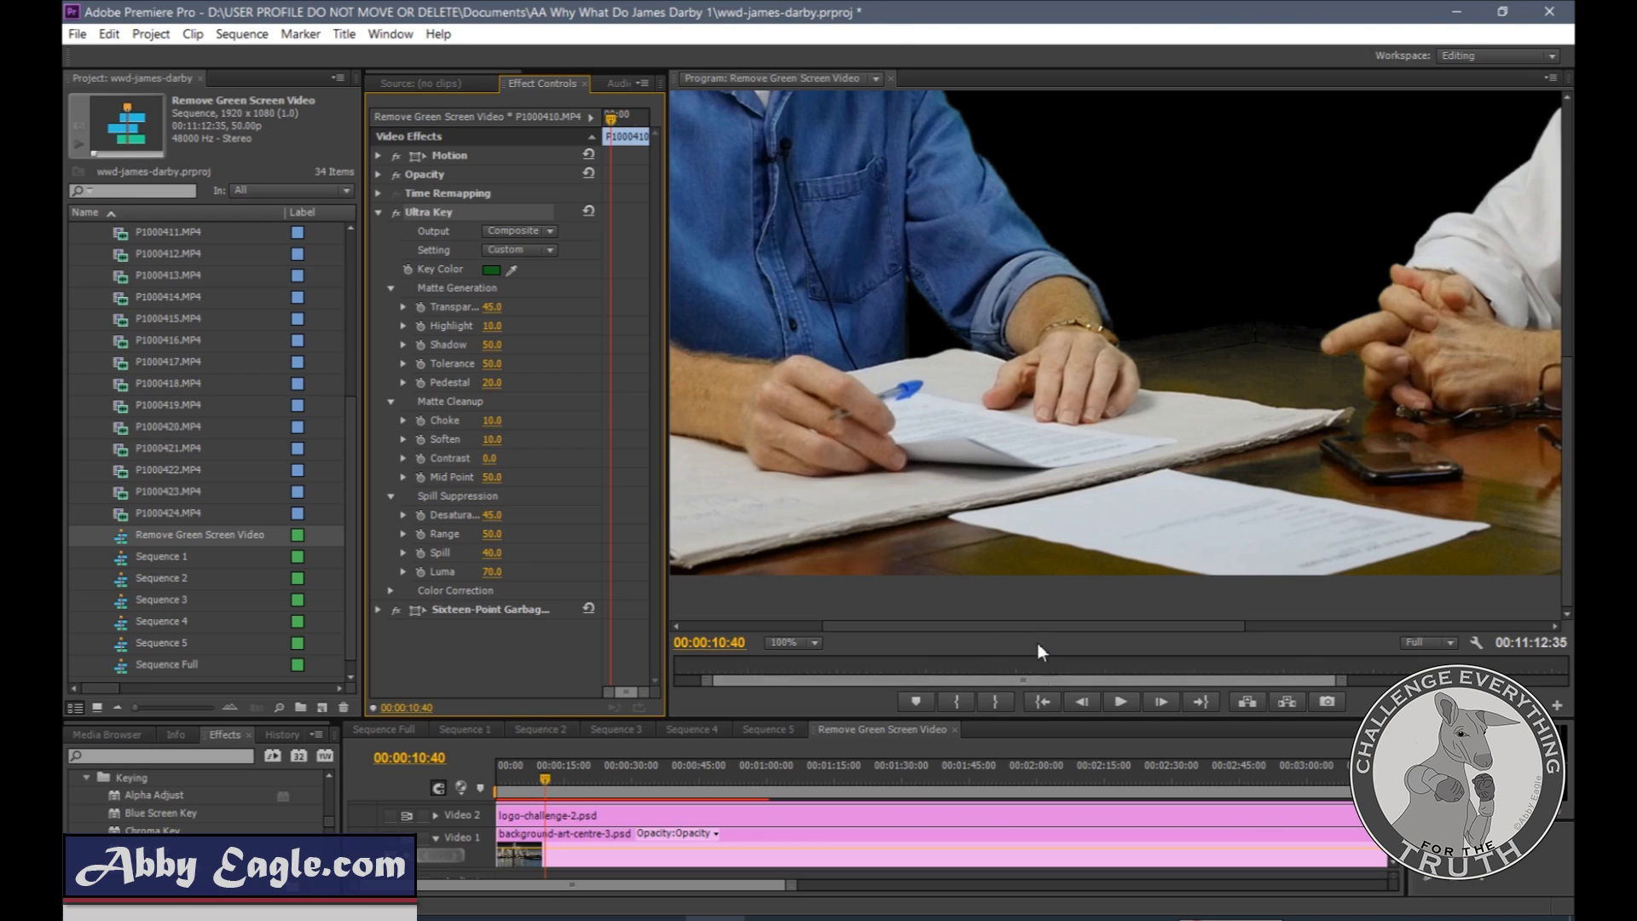
{"action": "left_click", "coordinate": [493, 572]}
{"action": "type", "text": "10"}
{"action": "key", "text": "Return"}
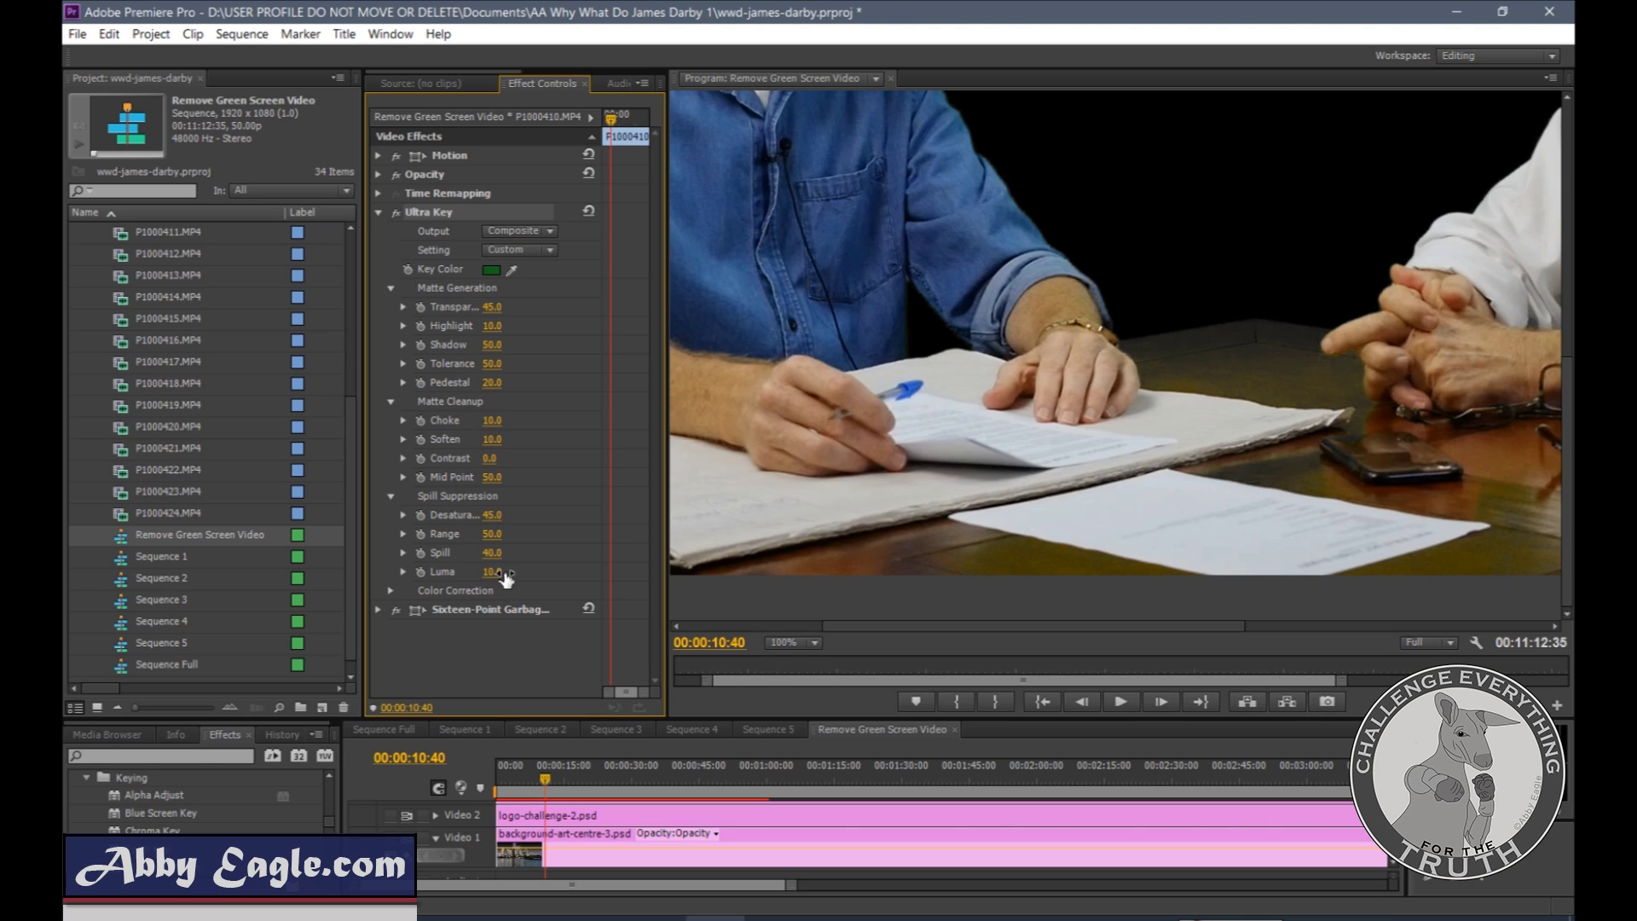
{"action": "left_click", "coordinate": [503, 572]}
{"action": "type", "text": "50"}
{"action": "key", "text": "Return"}
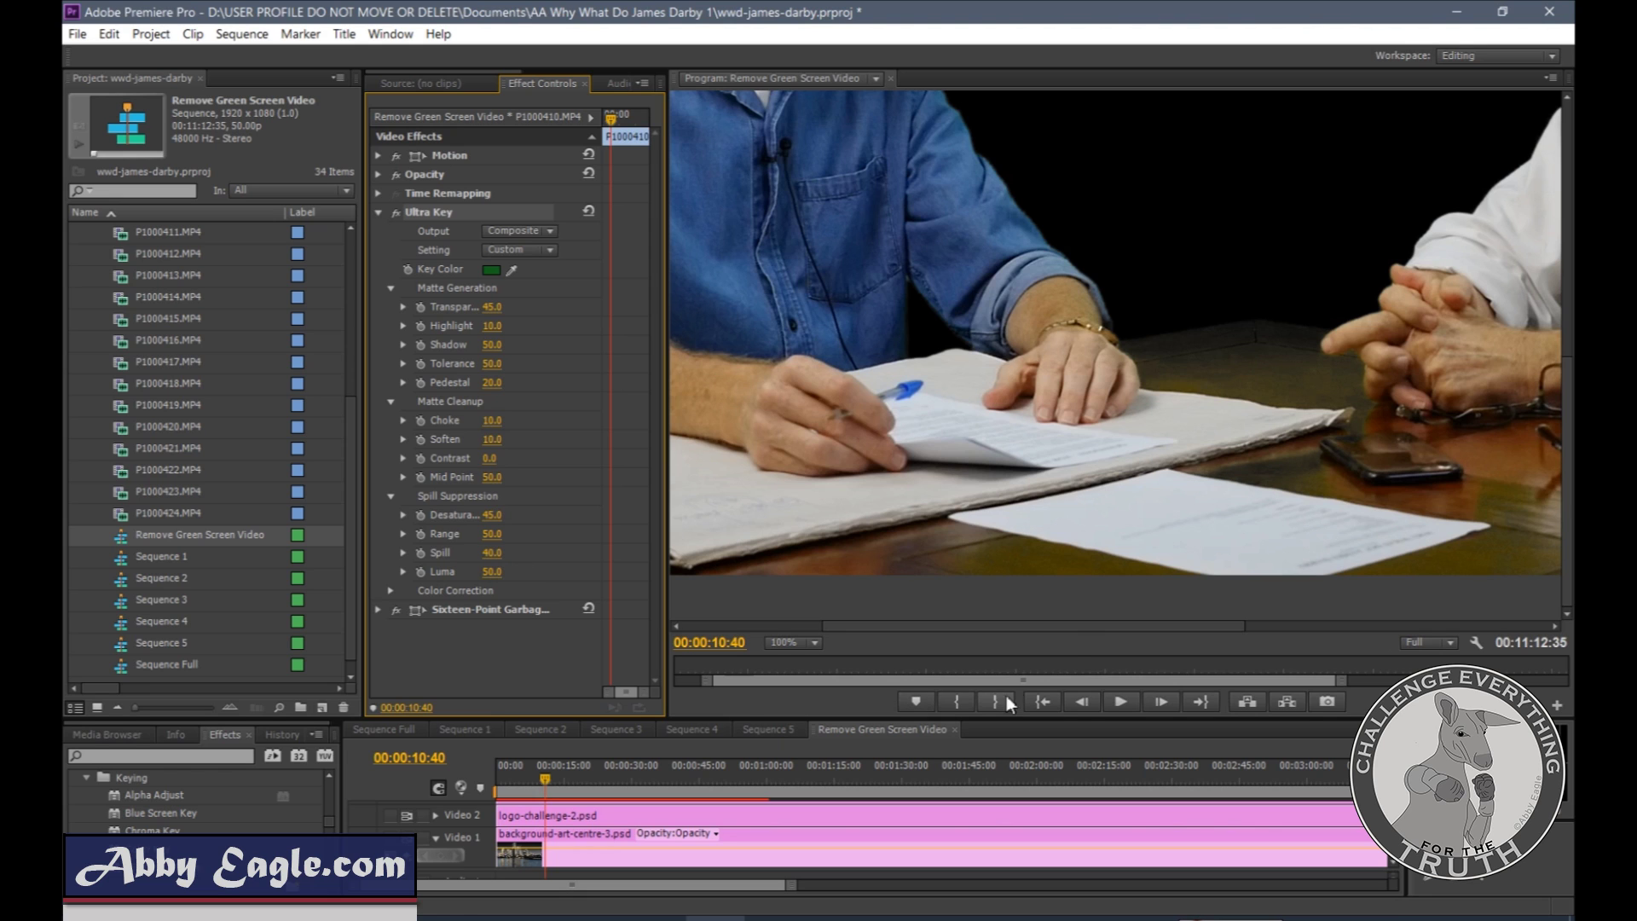
{"action": "left_click_drag", "start_coordinate": [1069, 629], "coordinate": [954, 628]}
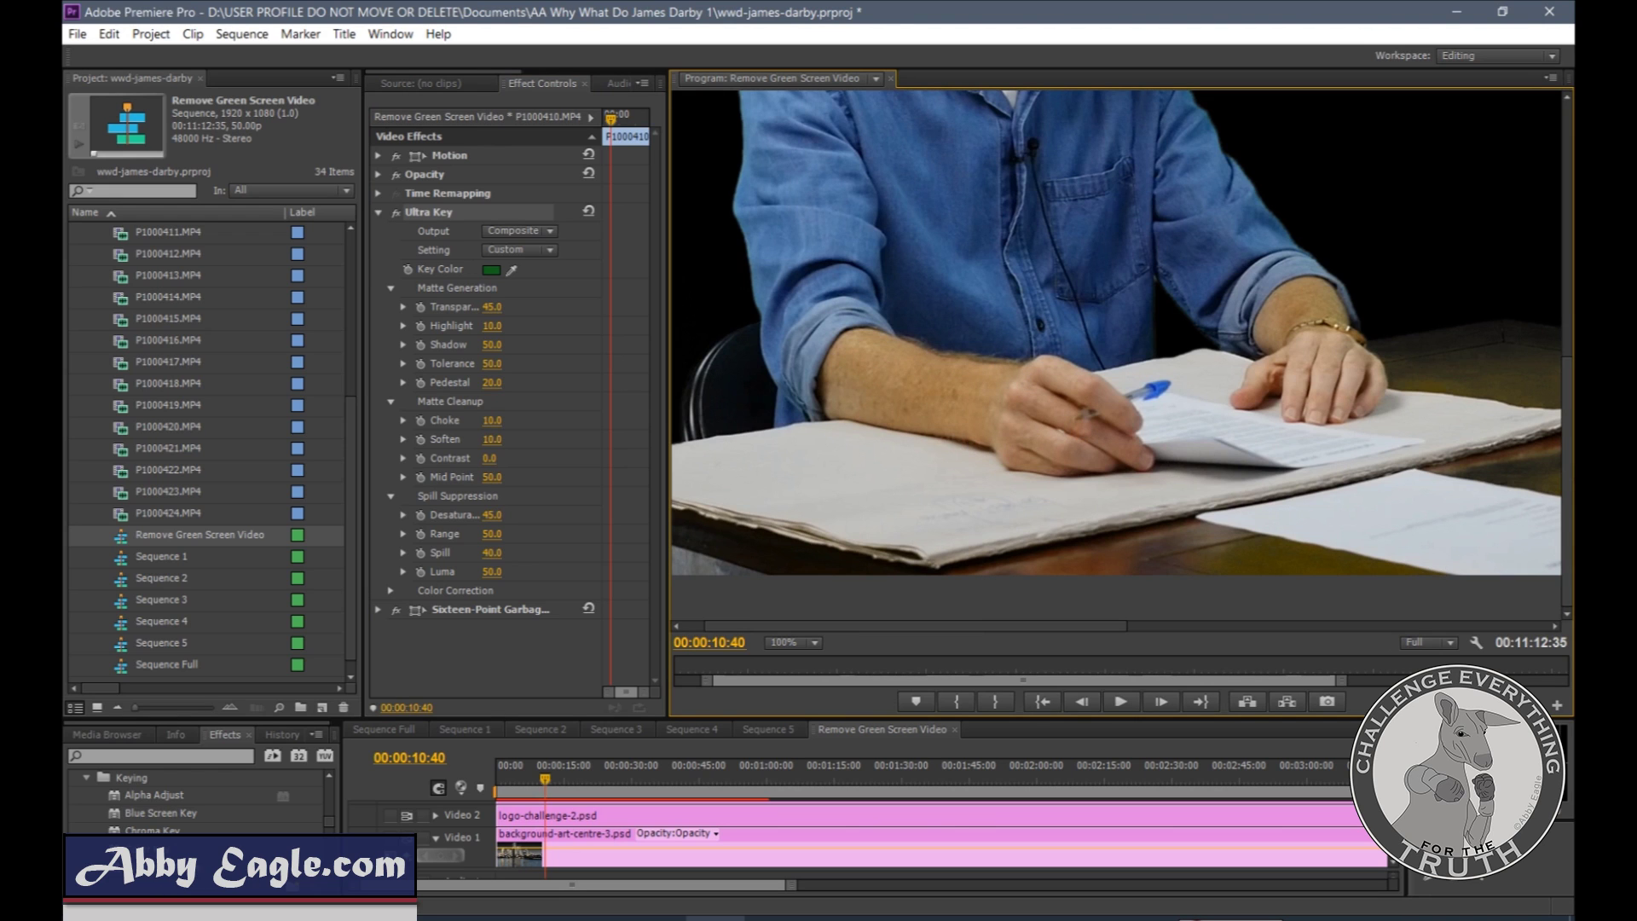
{"action": "left_click_drag", "start_coordinate": [1567, 482], "coordinate": [1567, 334]}
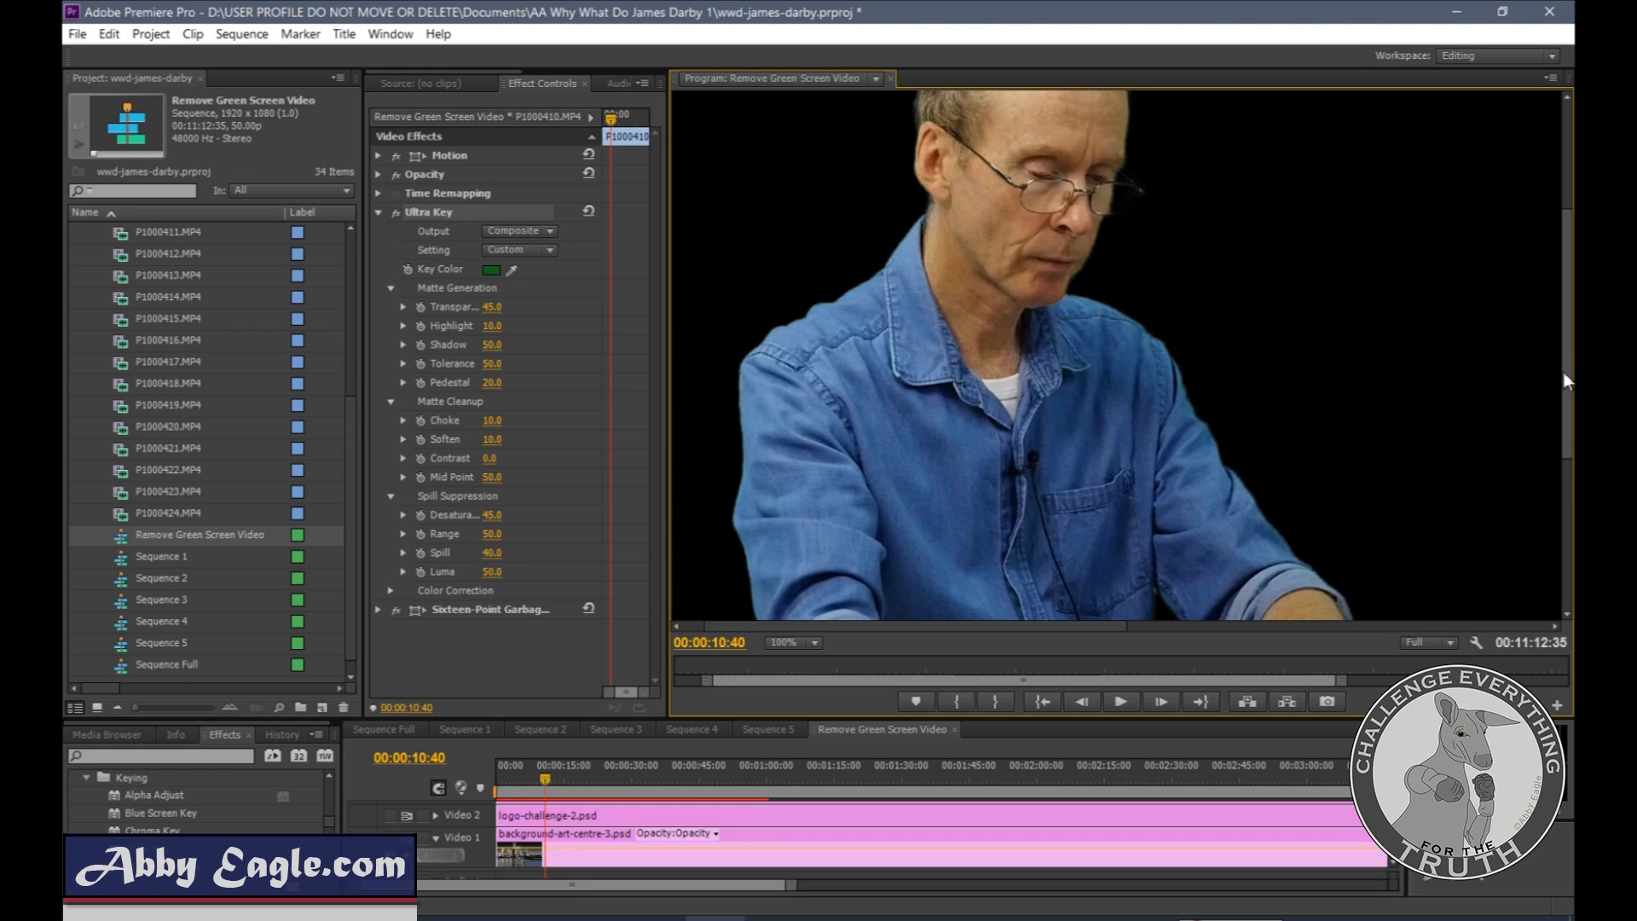
{"action": "left_click_drag", "start_coordinate": [1563, 371], "coordinate": [1563, 266]}
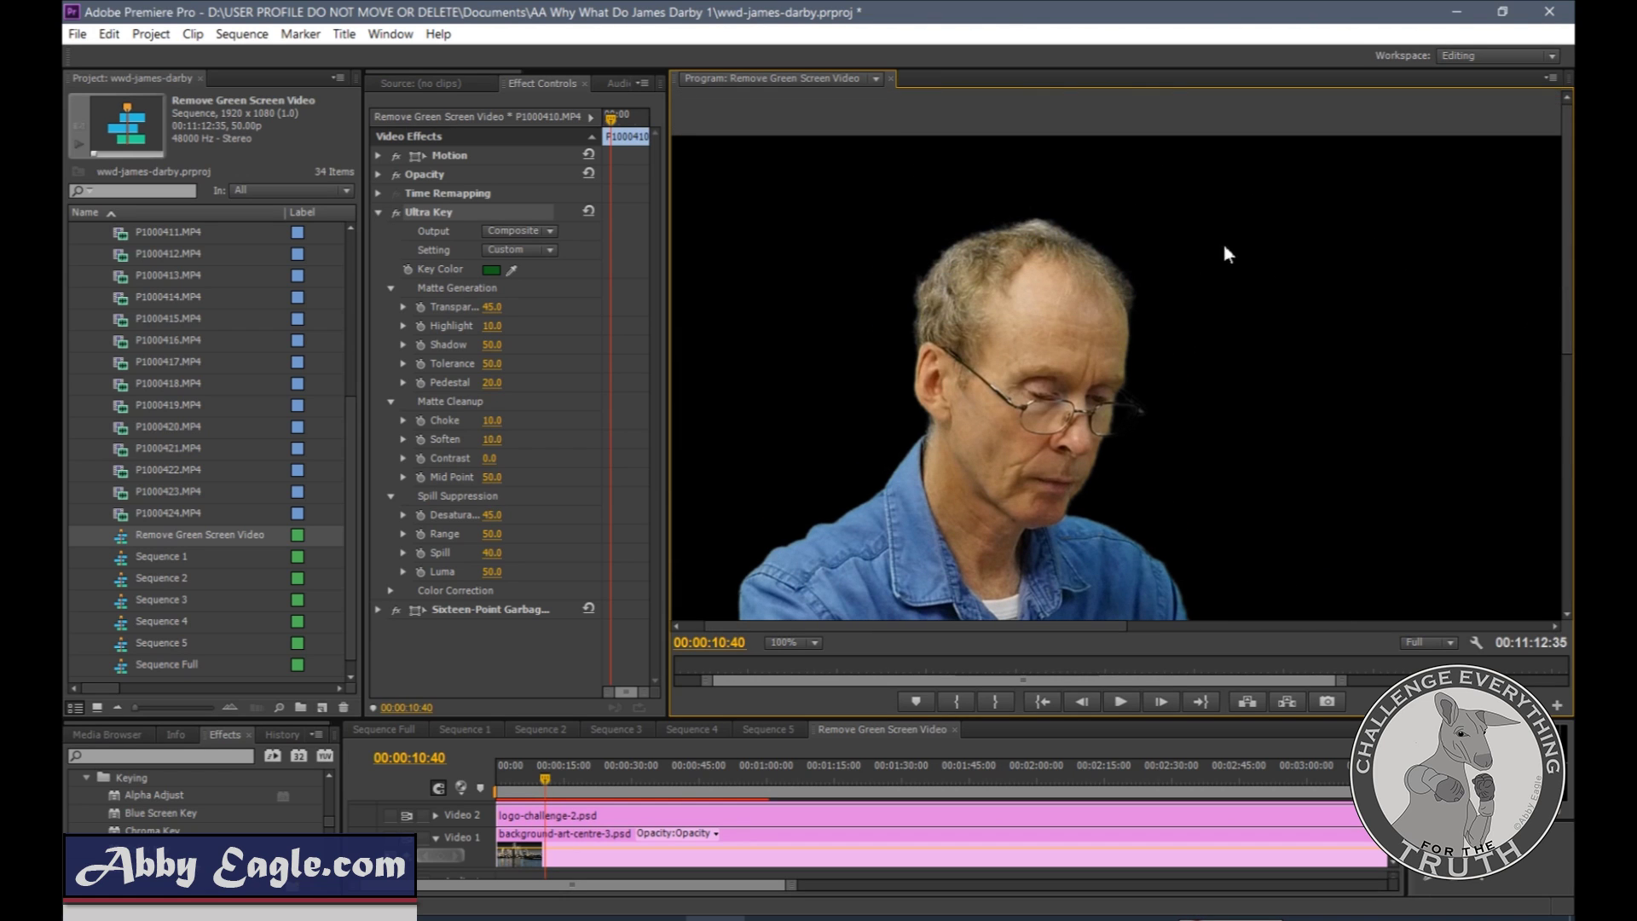
{"action": "left_click_drag", "start_coordinate": [1103, 628], "coordinate": [1155, 618]}
{"action": "left_click_drag", "start_coordinate": [1567, 326], "coordinate": [1571, 569]}
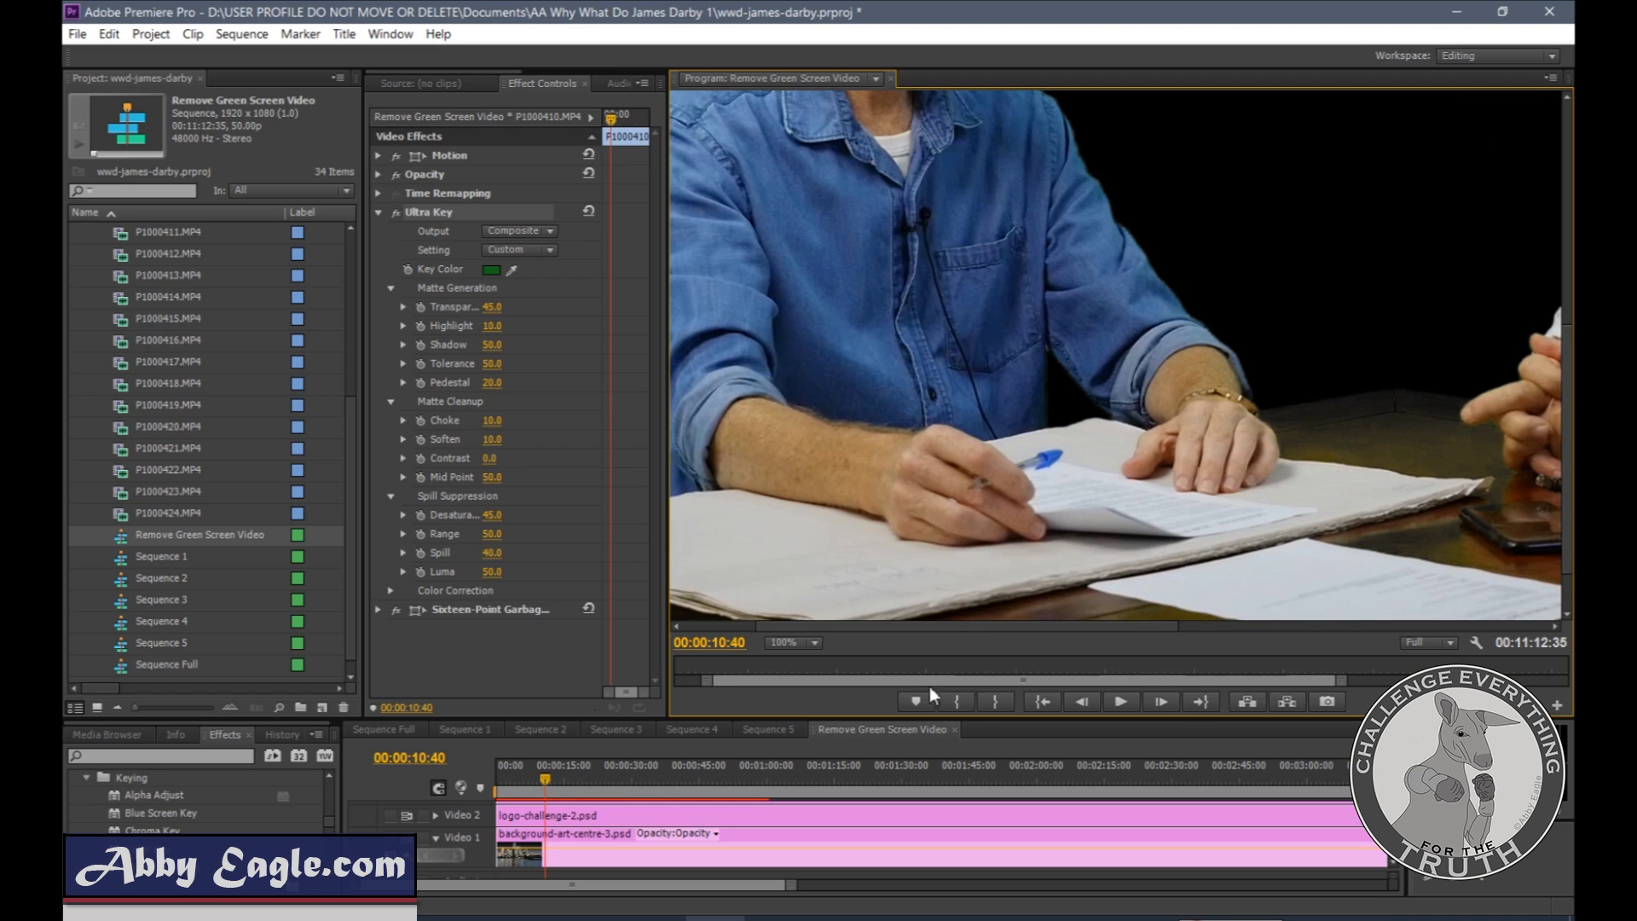
Step: Expand Ultra Key's Color Correction, fit the Program monitor to the frame, and enlarge the timeline
{"action": "left_click", "coordinate": [391, 592]}
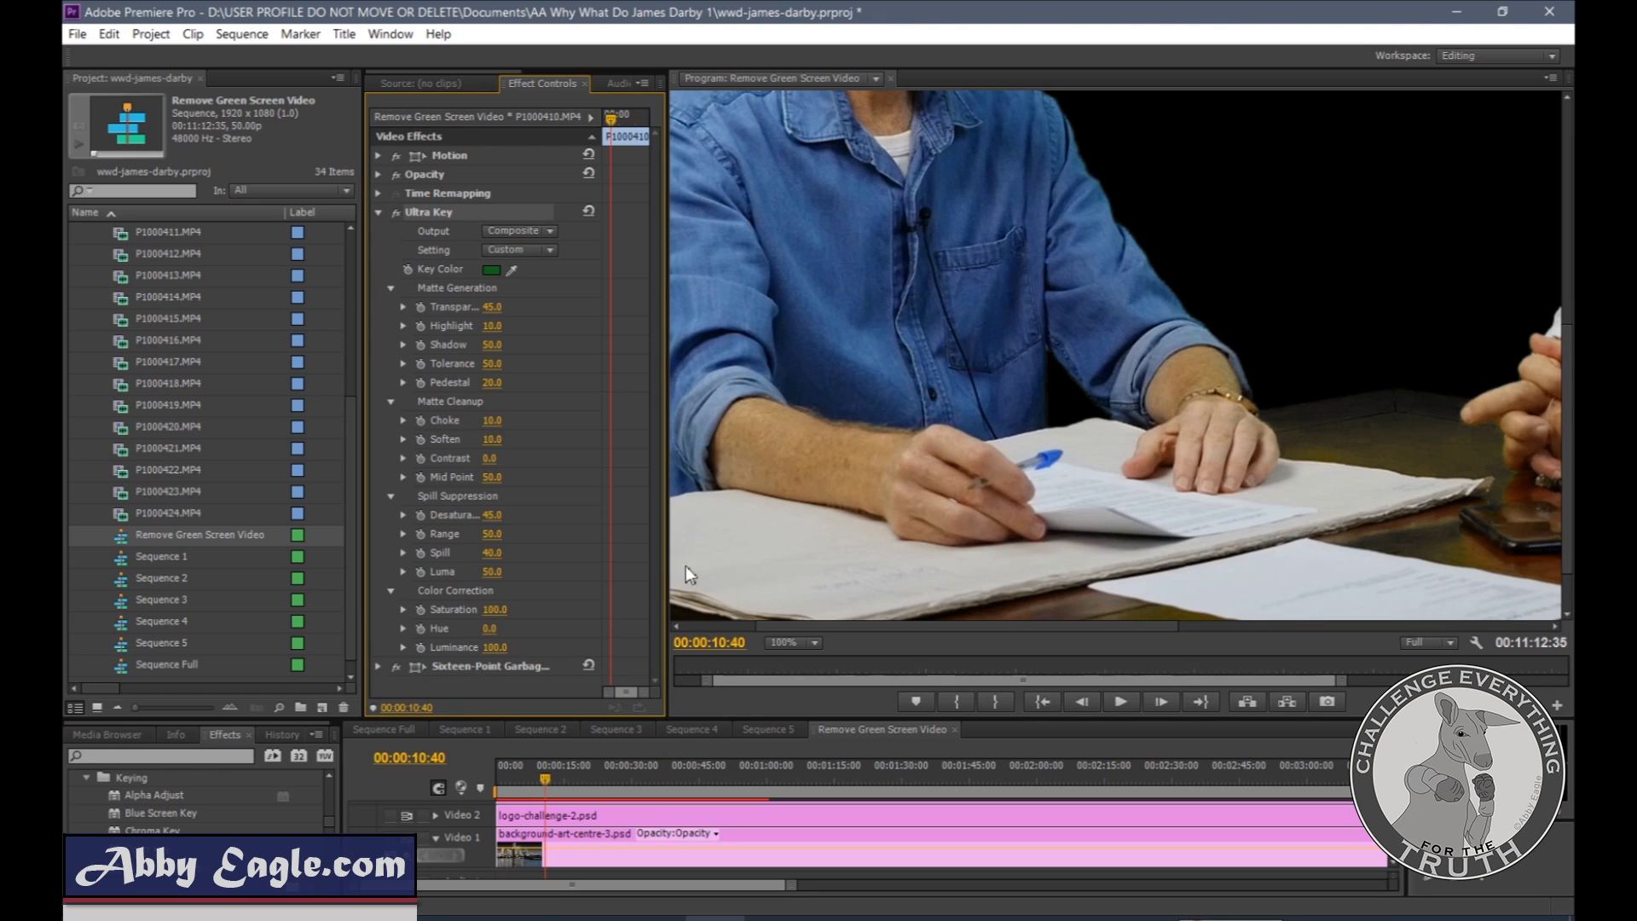
{"action": "left_click", "coordinate": [812, 641]}
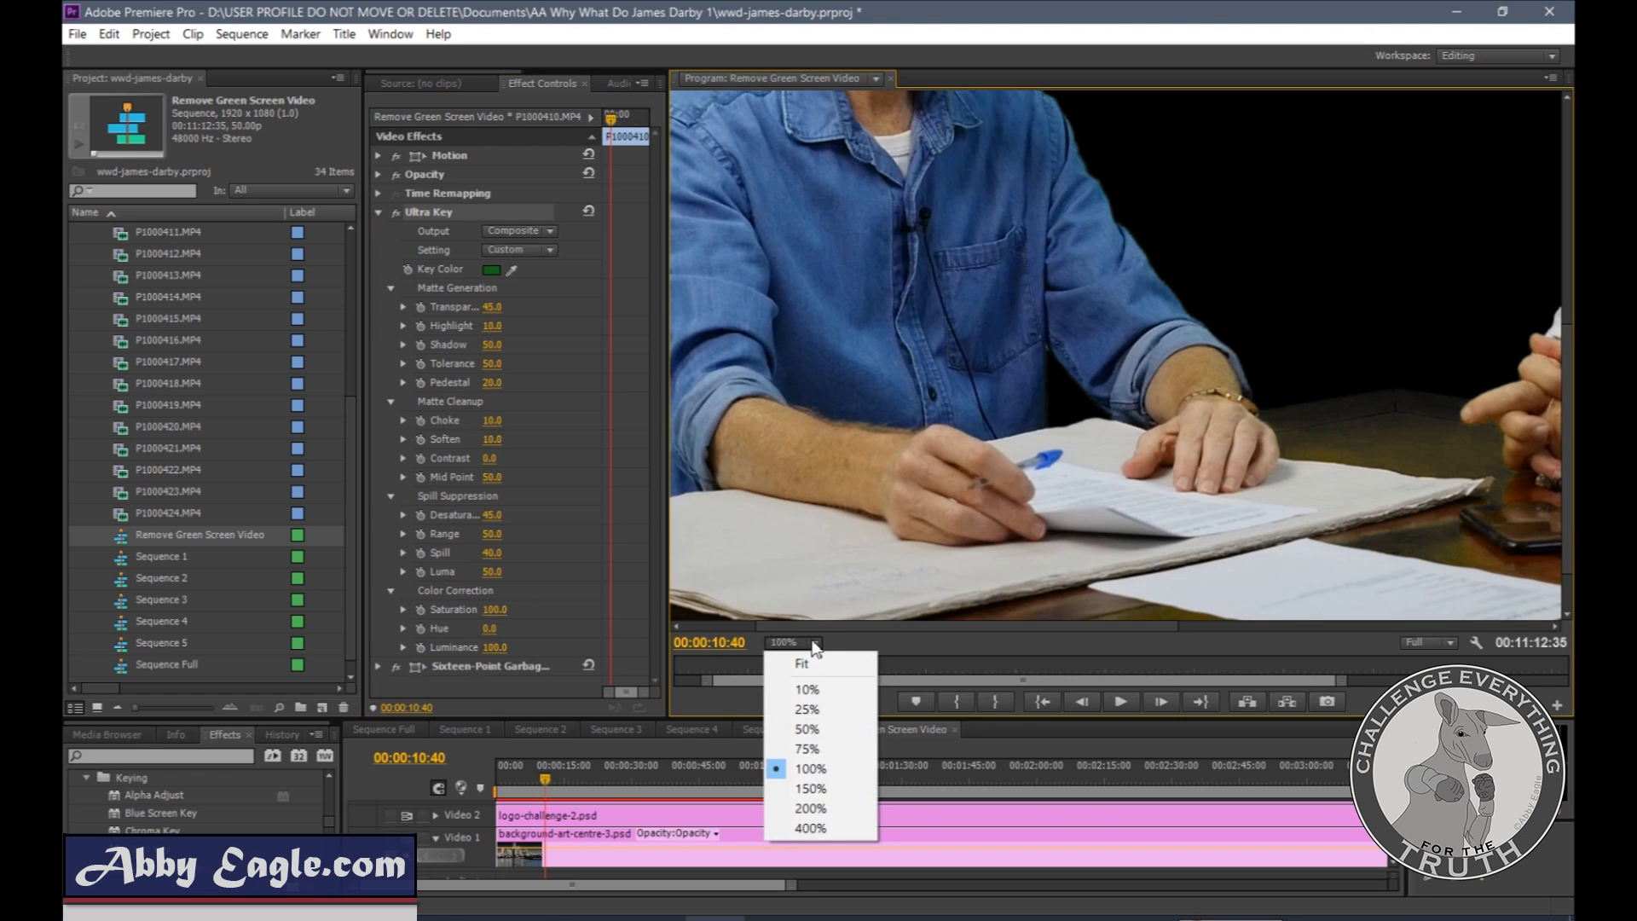
{"action": "left_click", "coordinate": [803, 663]}
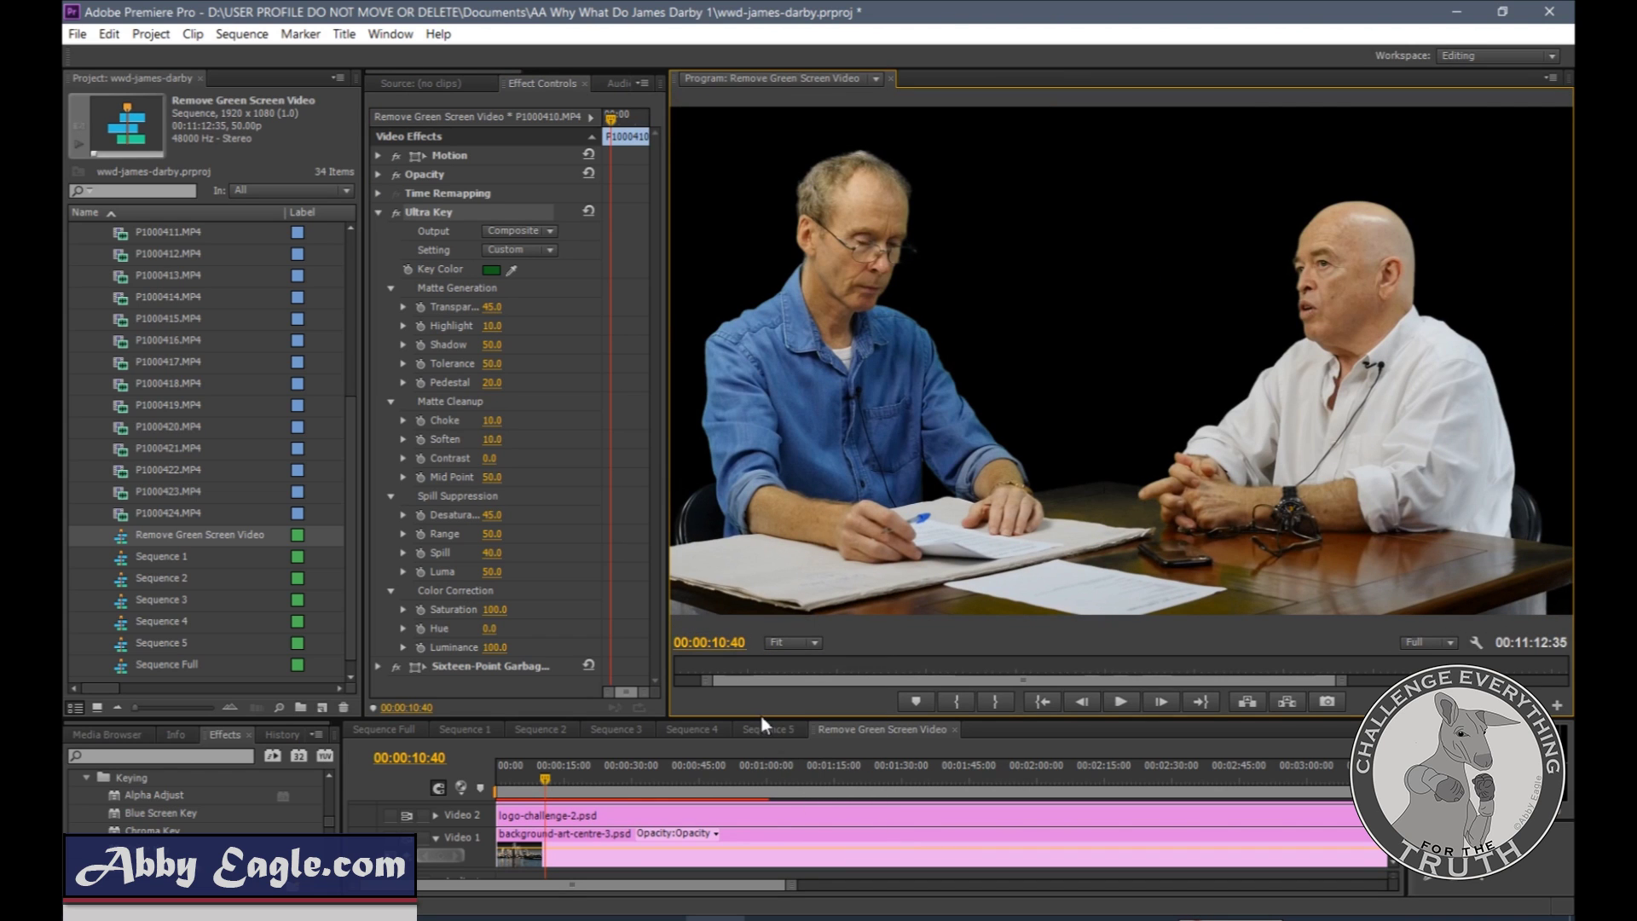
{"action": "left_click_drag", "start_coordinate": [767, 718], "coordinate": [746, 558]}
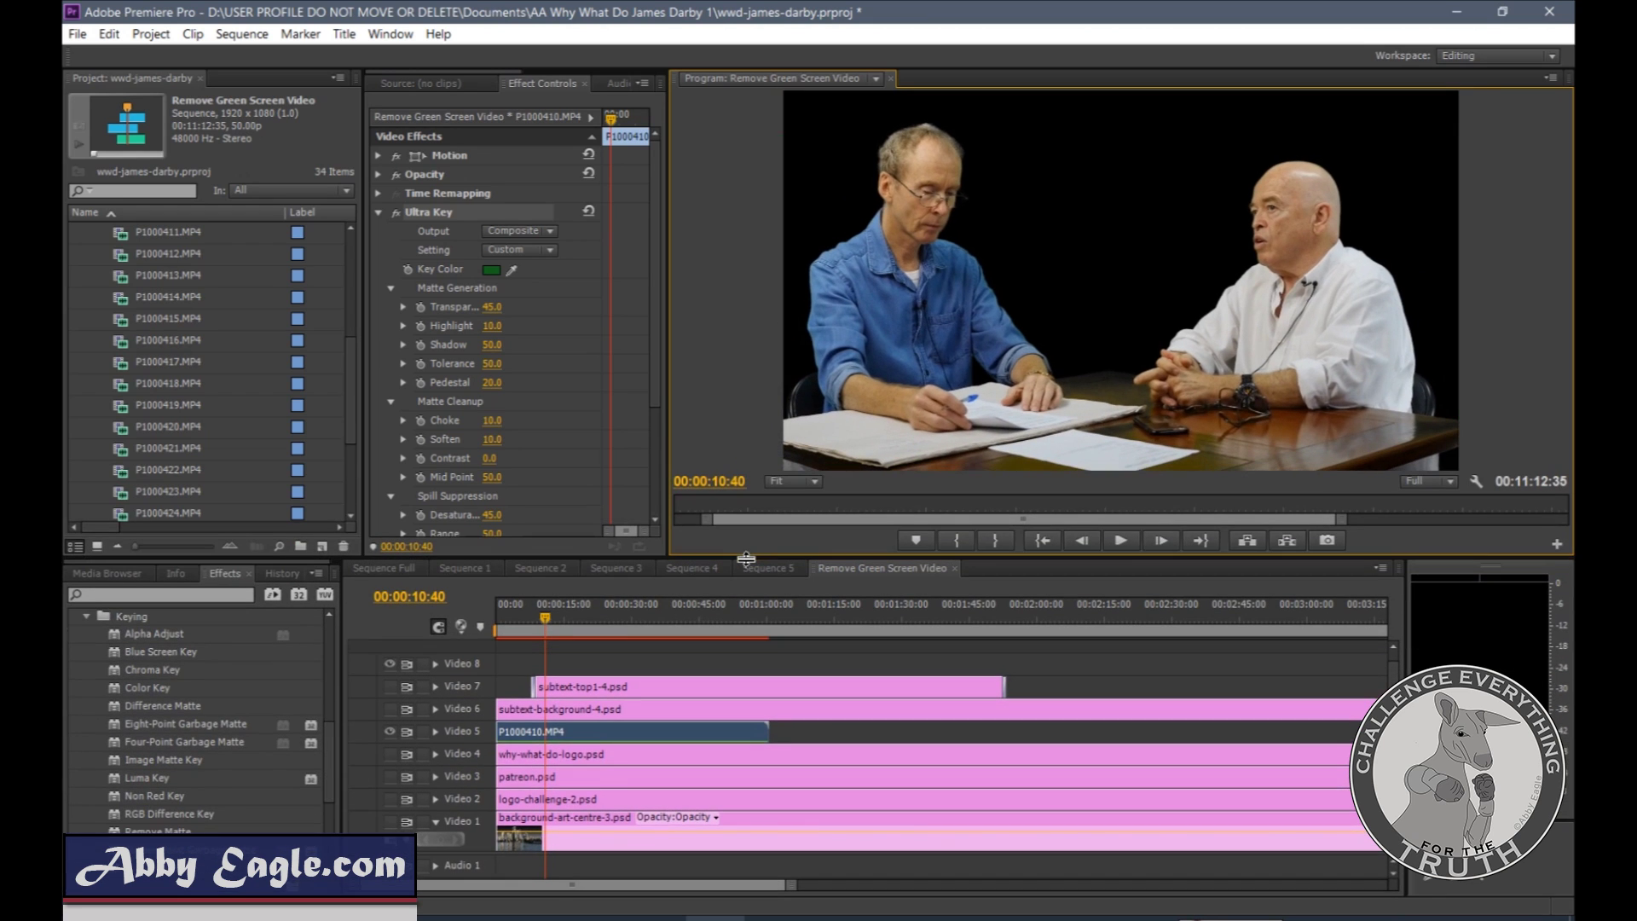
Step: Turn on the skyline, logo, Patreon, title and caption tracks, then enlarge the Program monitor
{"action": "left_click", "coordinate": [389, 821]}
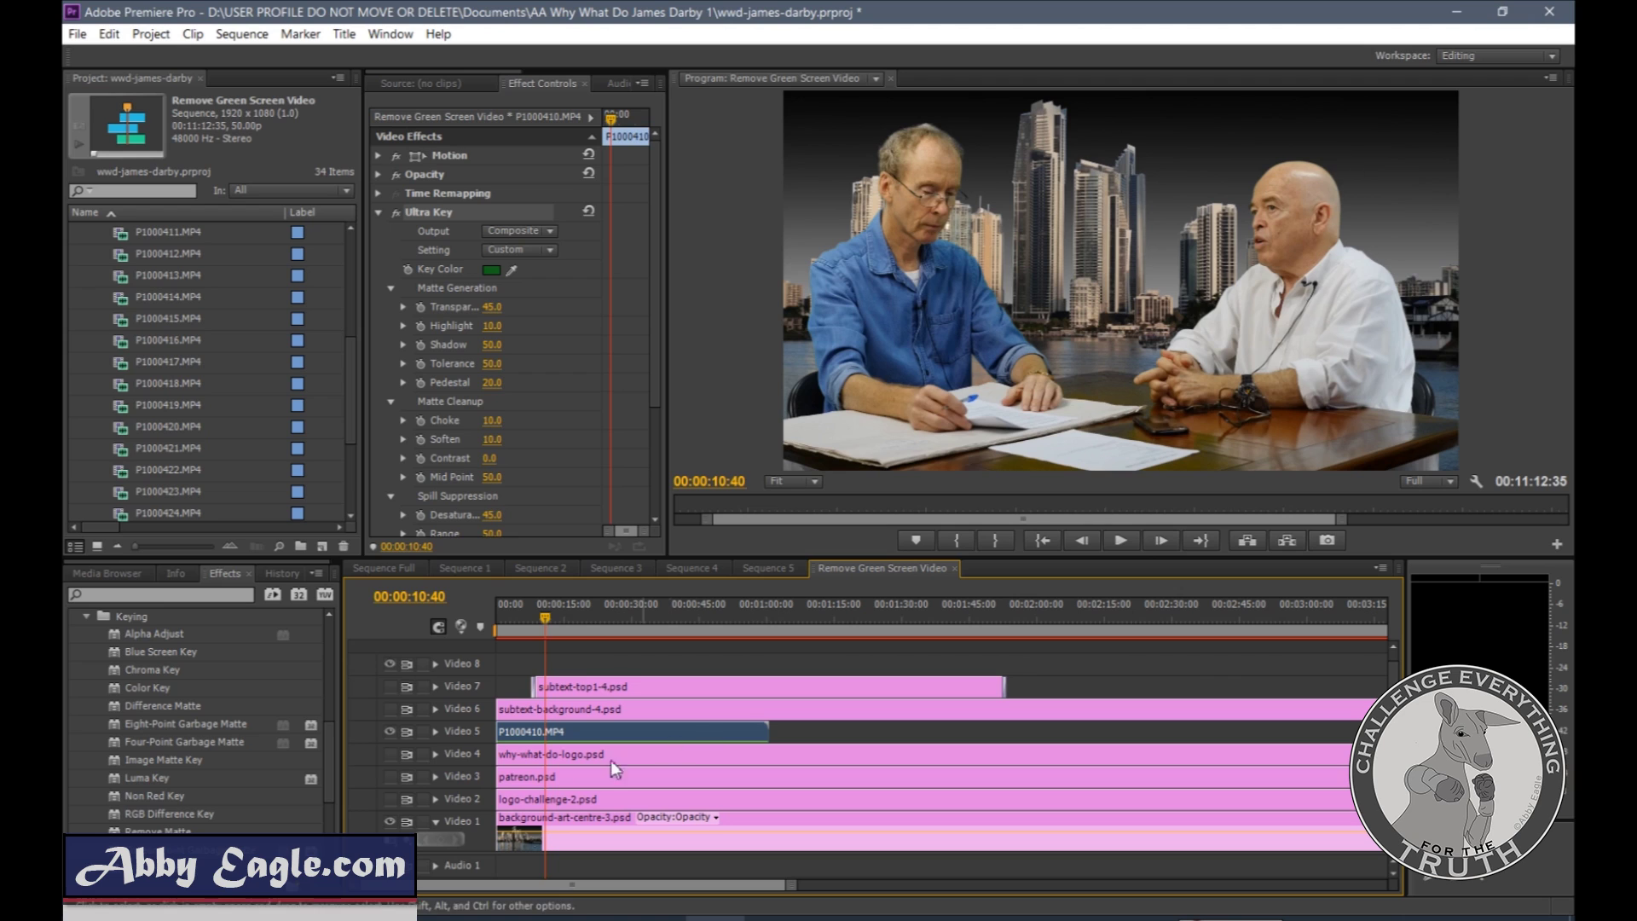
{"action": "left_click", "coordinate": [390, 820]}
{"action": "left_click", "coordinate": [388, 800]}
{"action": "left_click", "coordinate": [389, 777]}
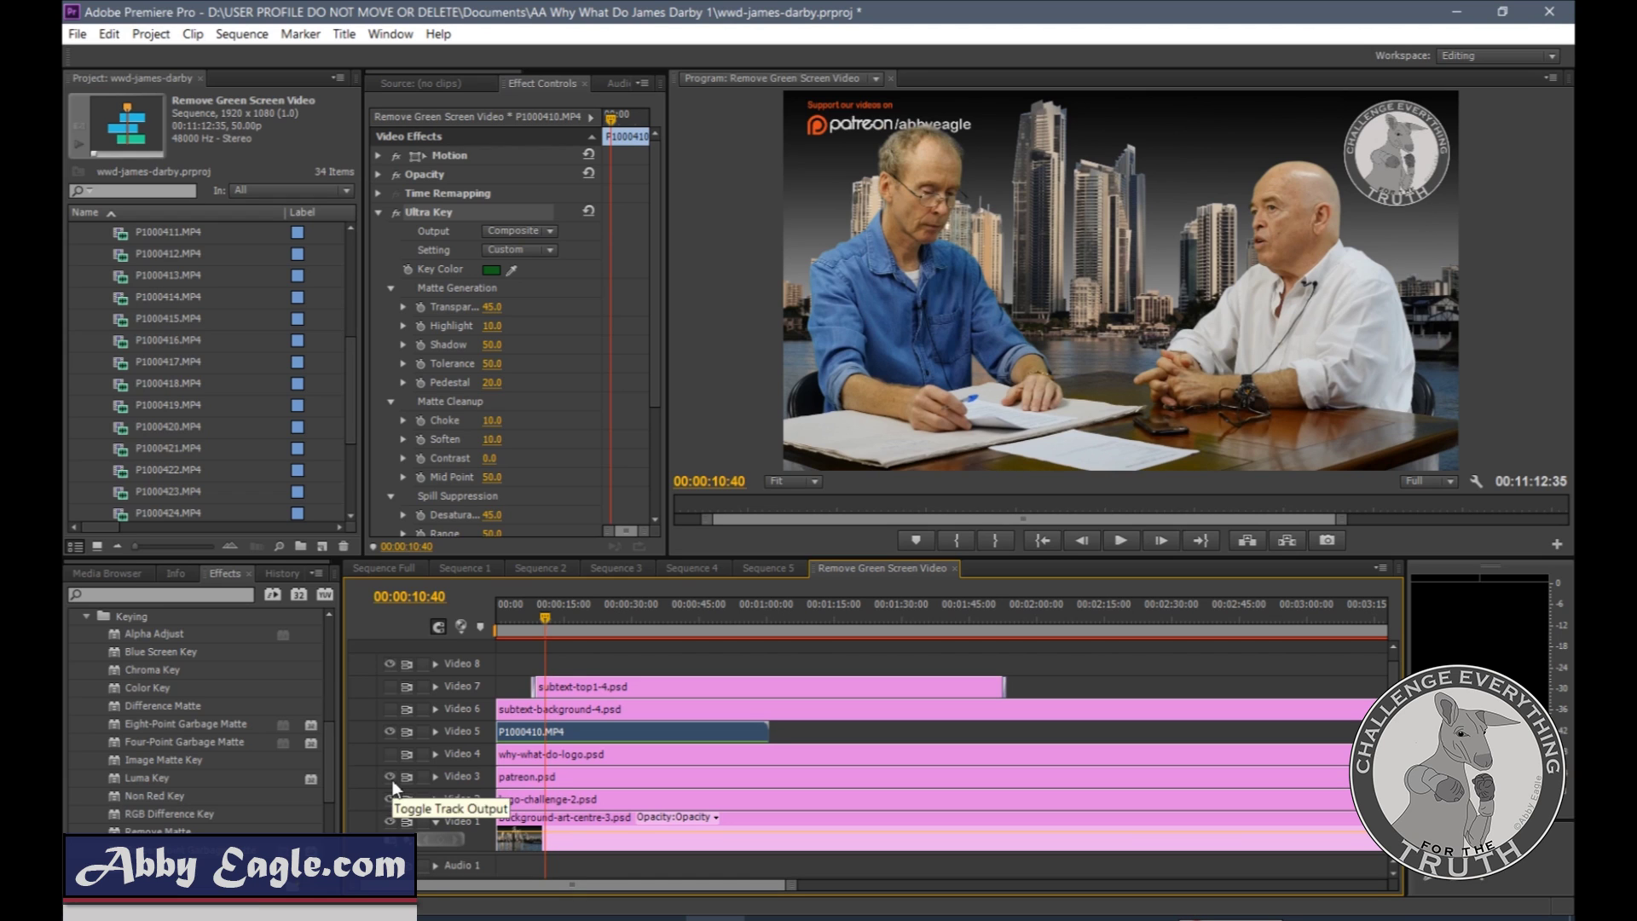
{"action": "left_click", "coordinate": [391, 755]}
{"action": "left_click", "coordinate": [390, 708]}
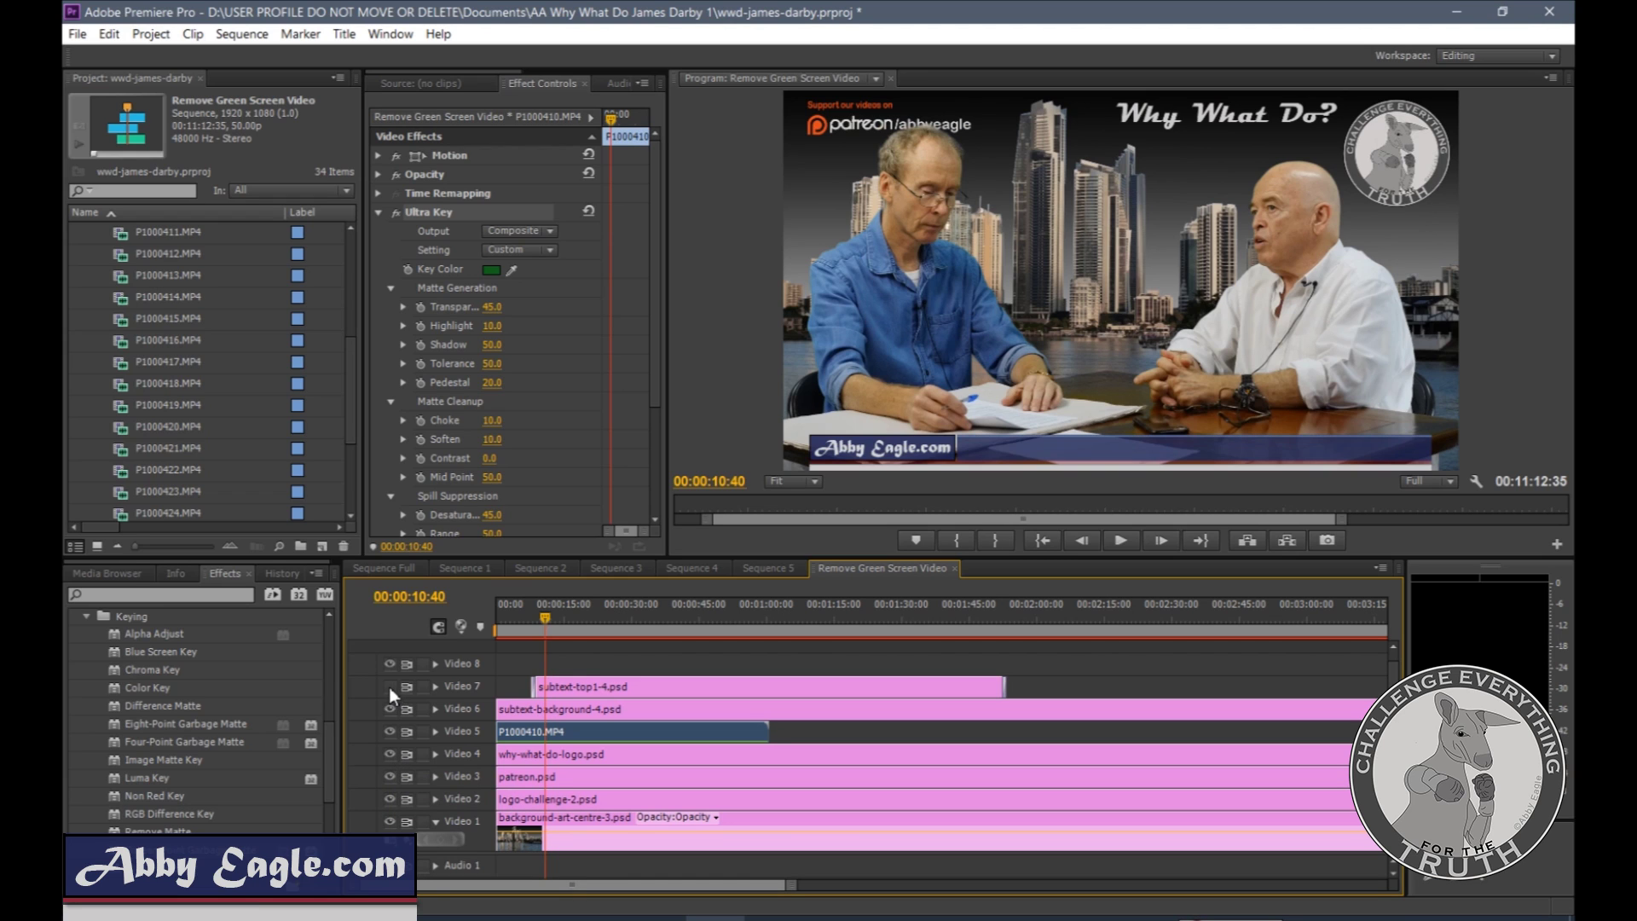
{"action": "left_click", "coordinate": [387, 686]}
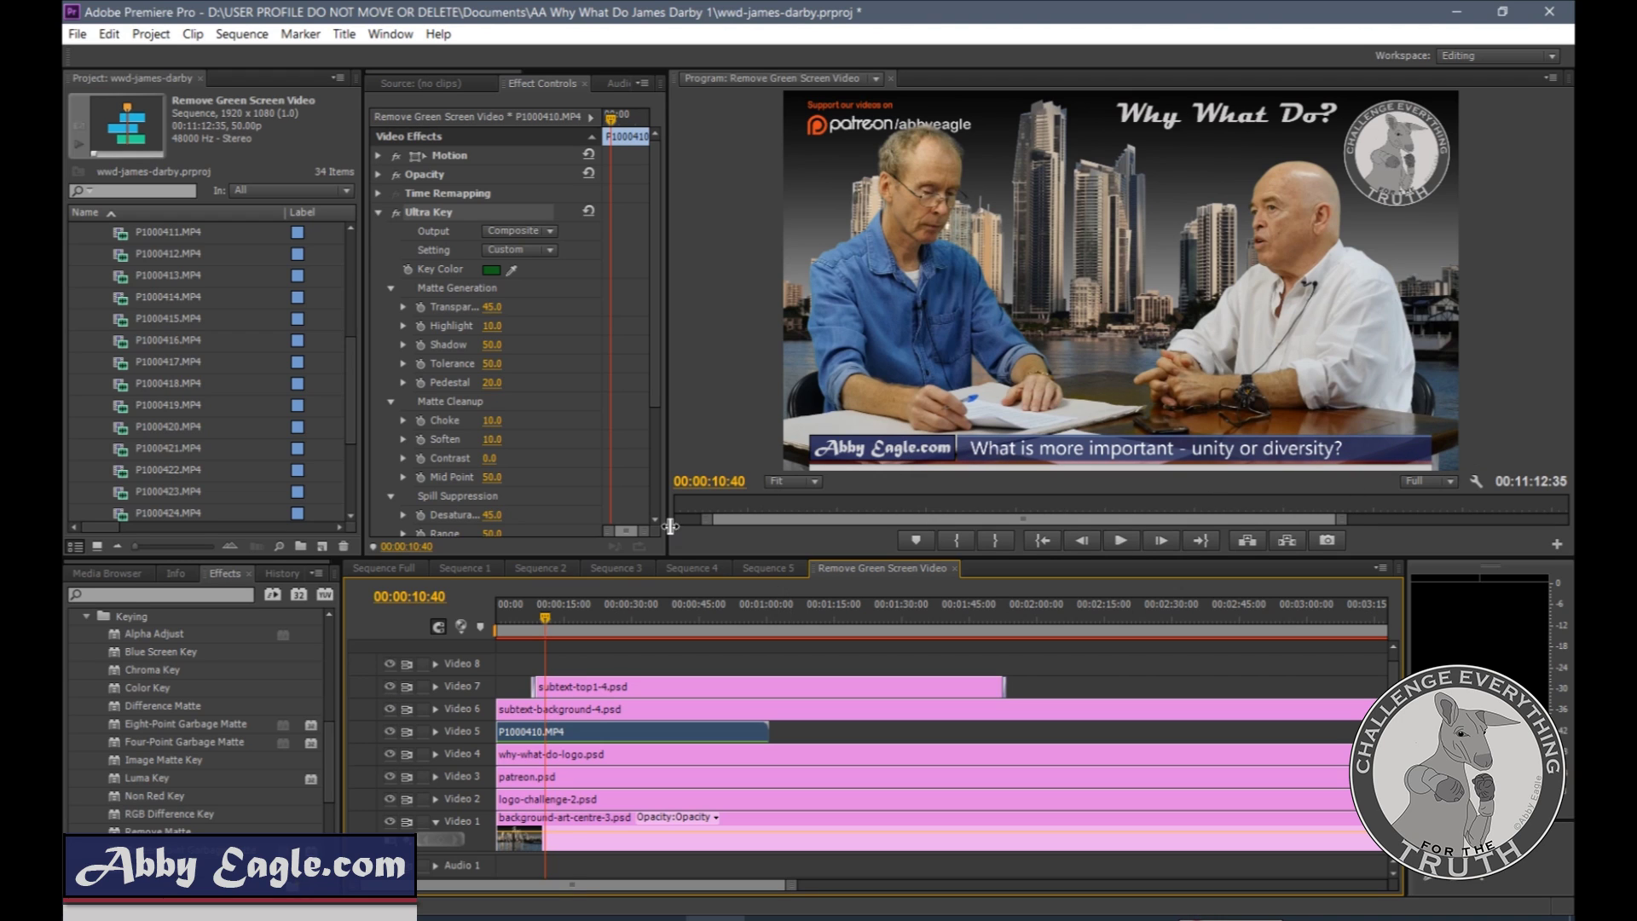
{"action": "left_click_drag", "start_coordinate": [740, 560], "coordinate": [726, 701]}
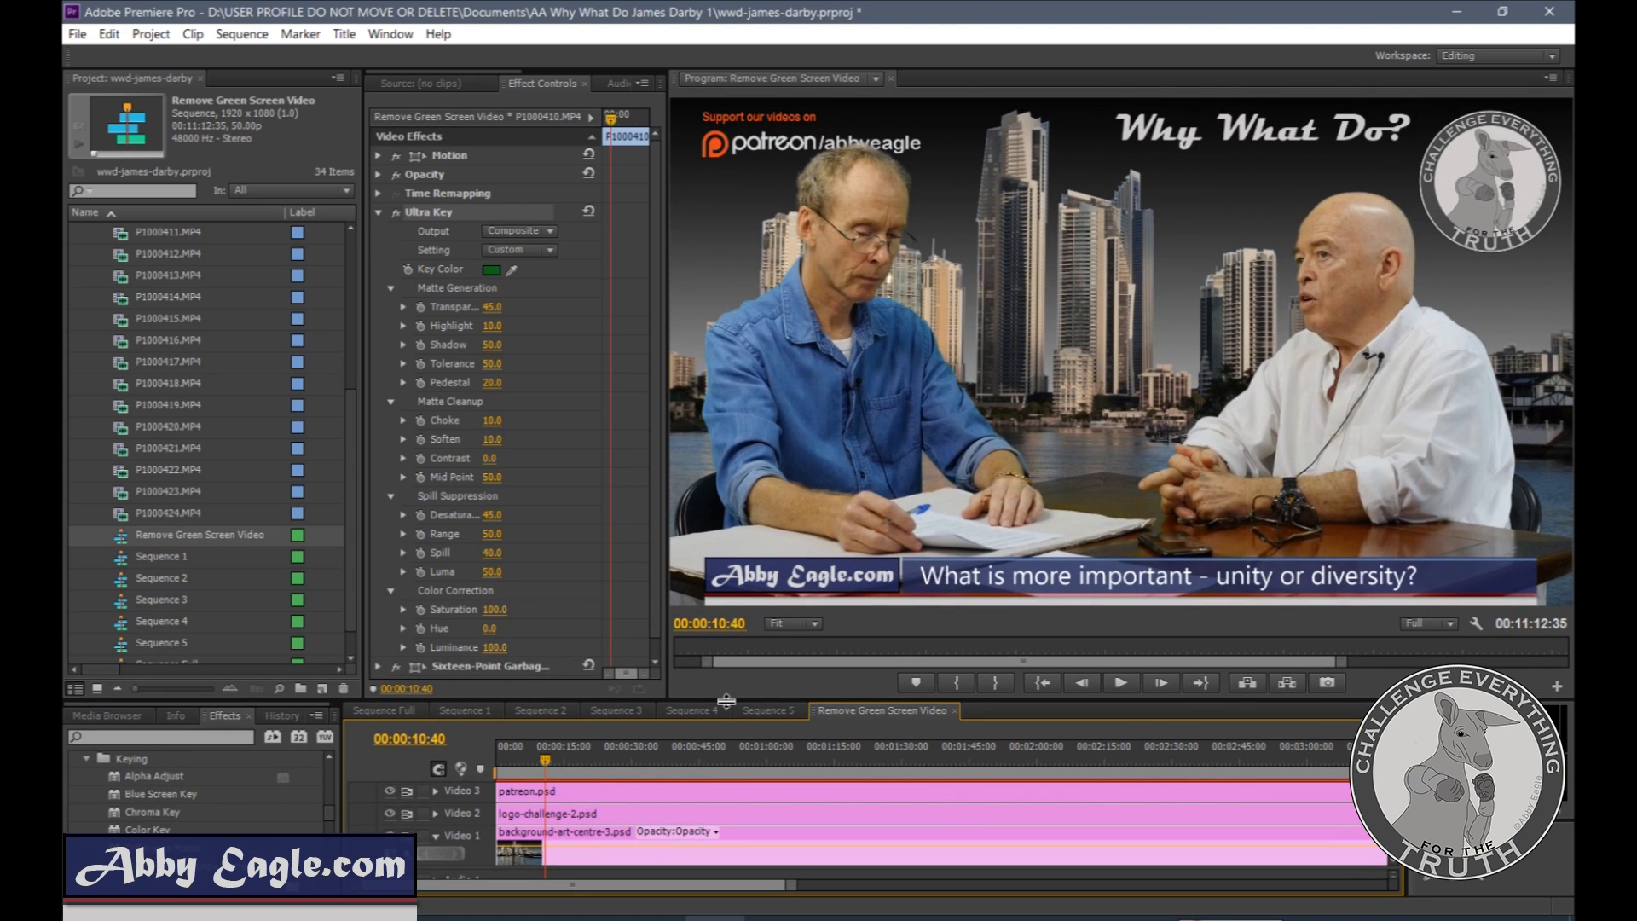